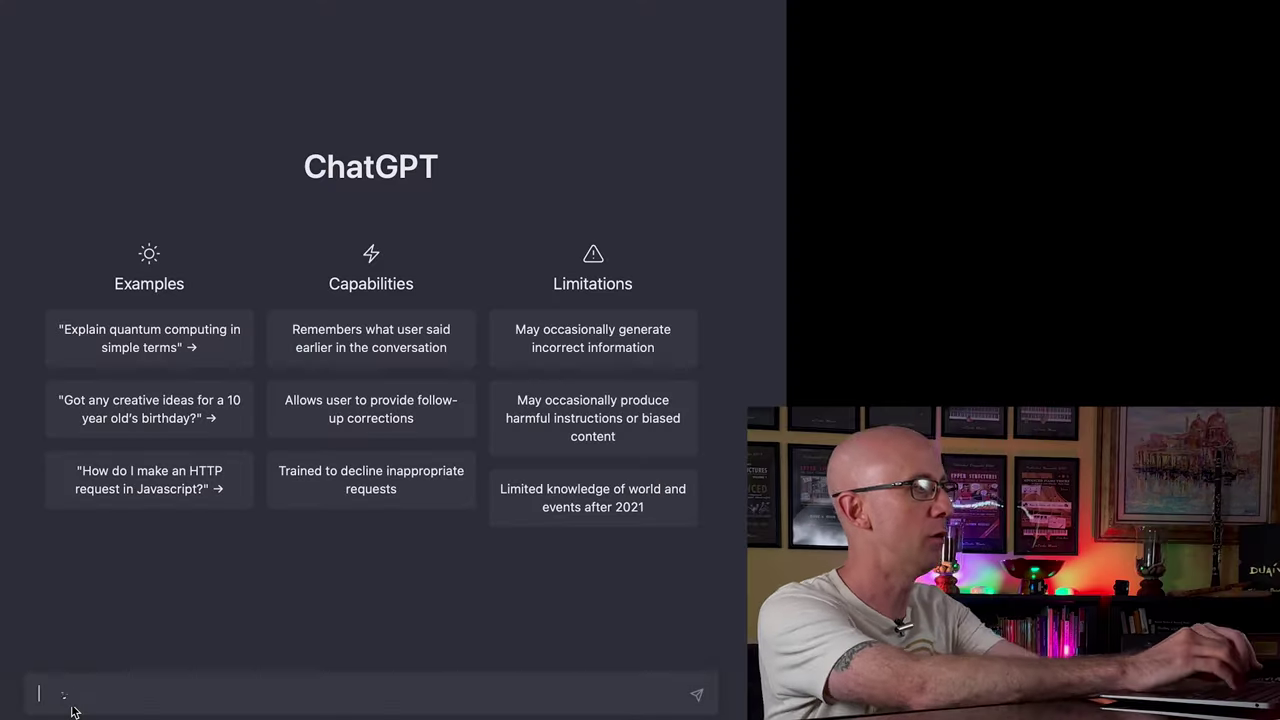
Ask ChatGPT 'What is Mapping Tonal Harmony Pro?', then ask it to explain the program's map.
type("What is Mapping Tonal Harmony Pro")
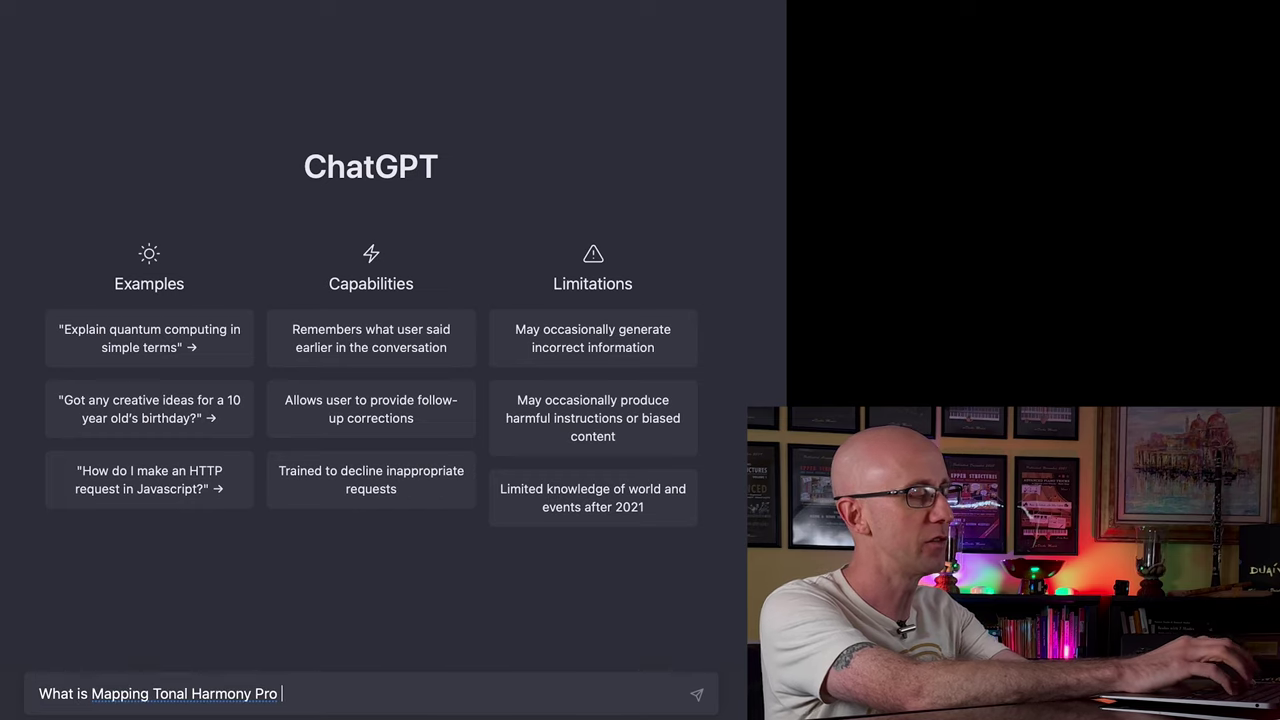
key("BackSpace")
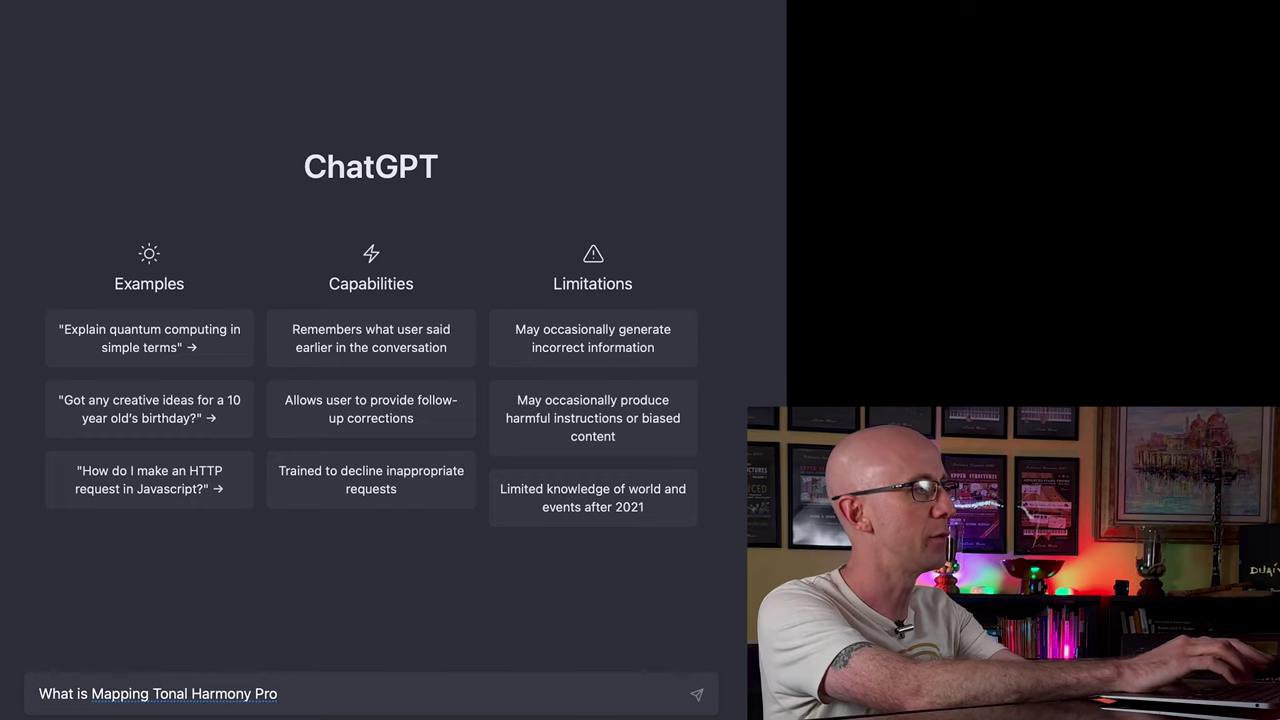
type("?")
key("Return")
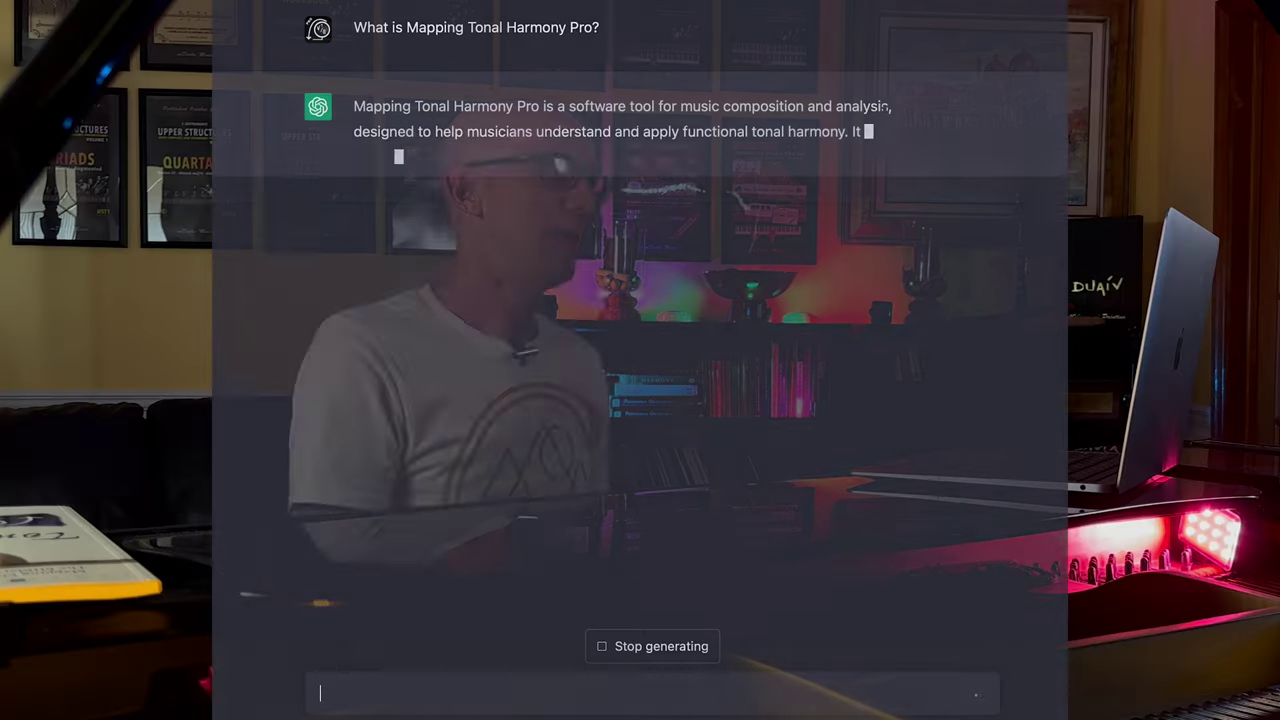
type("Can you ")
type("ex")
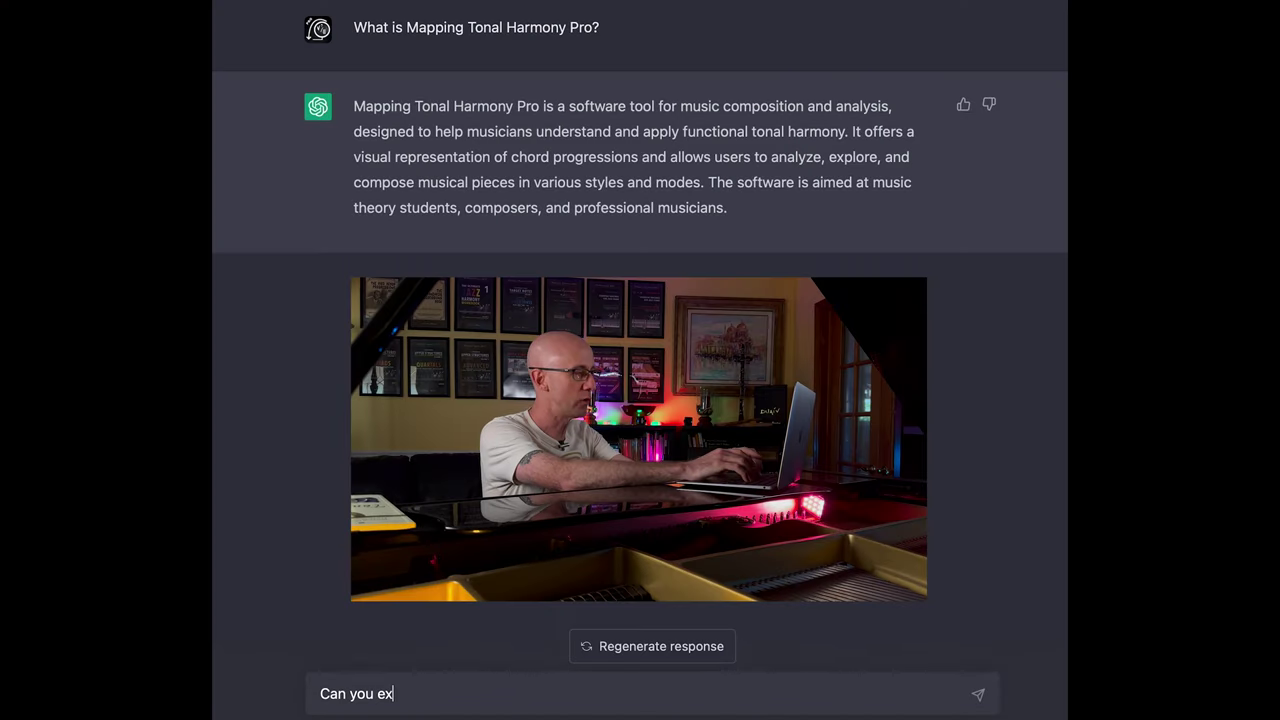
type("plain the map in Mapping Tonal Harmony Pro?")
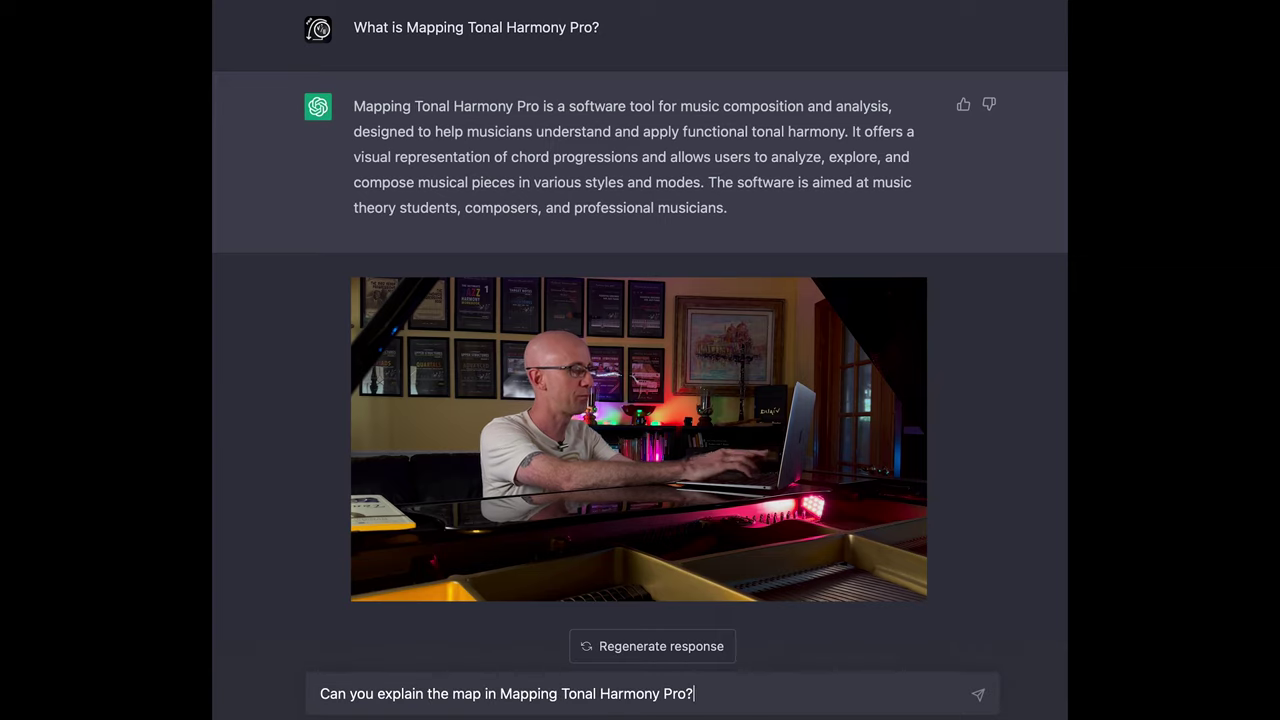
key("Return")
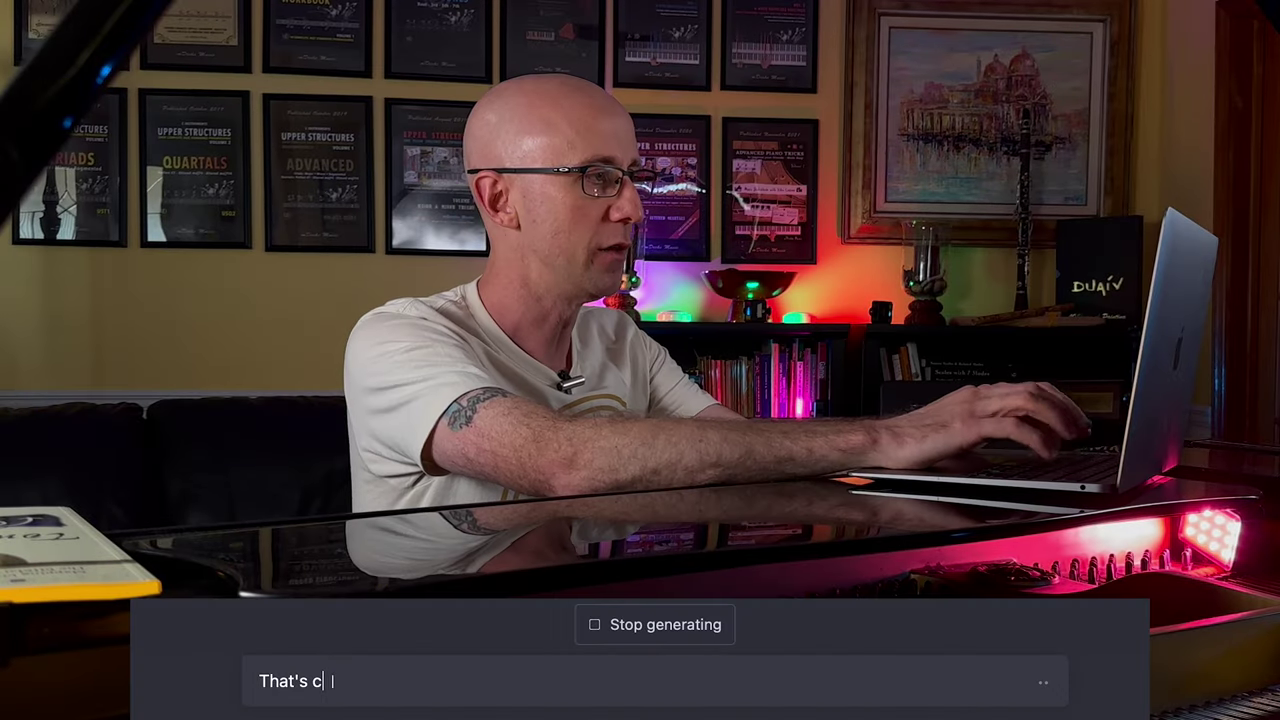
Ask ChatGPT to analyze a harmonic progression and whether it knows Roman numeral analysis.
type("ool!")
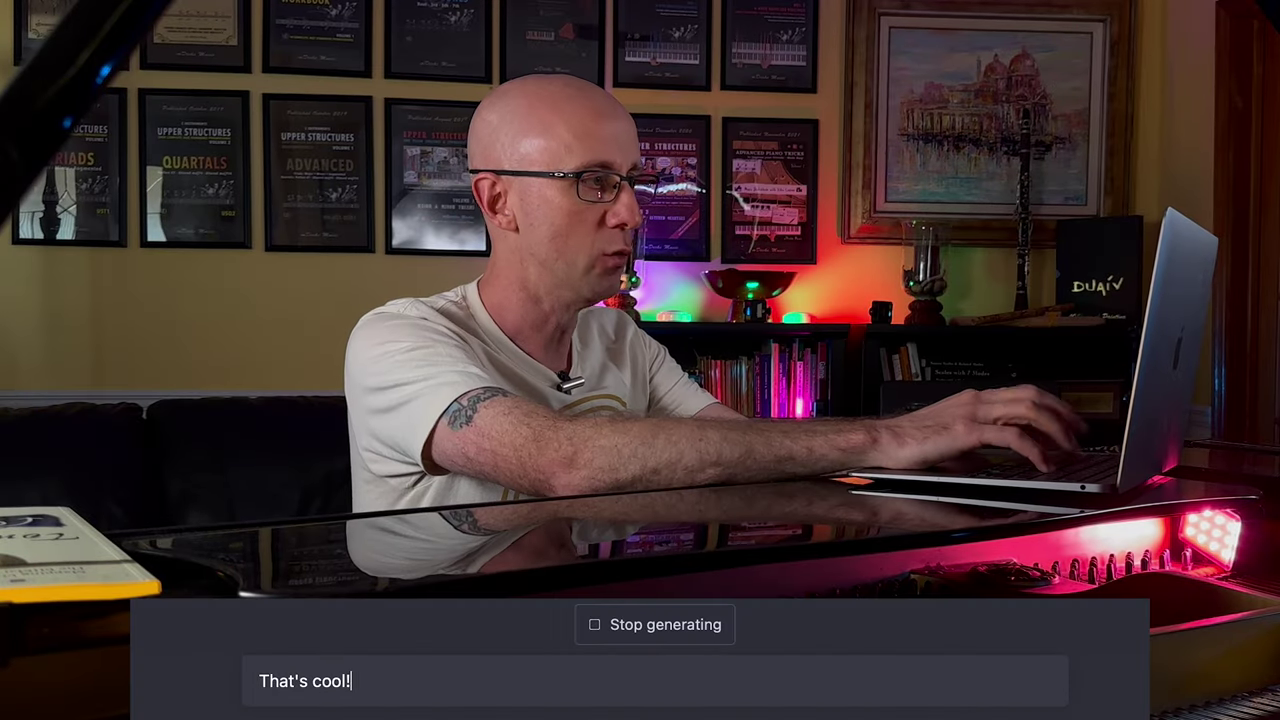
type(" Can you analyze a harmonic progre")
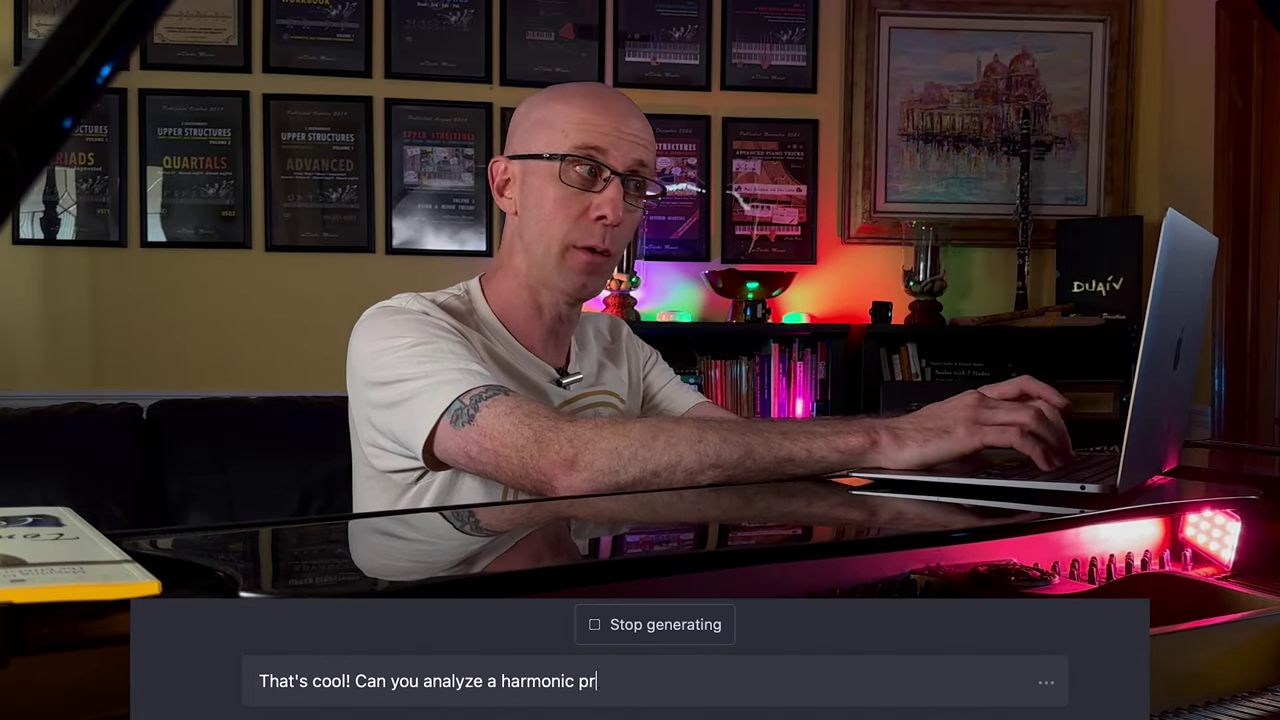
type("ssion for me?")
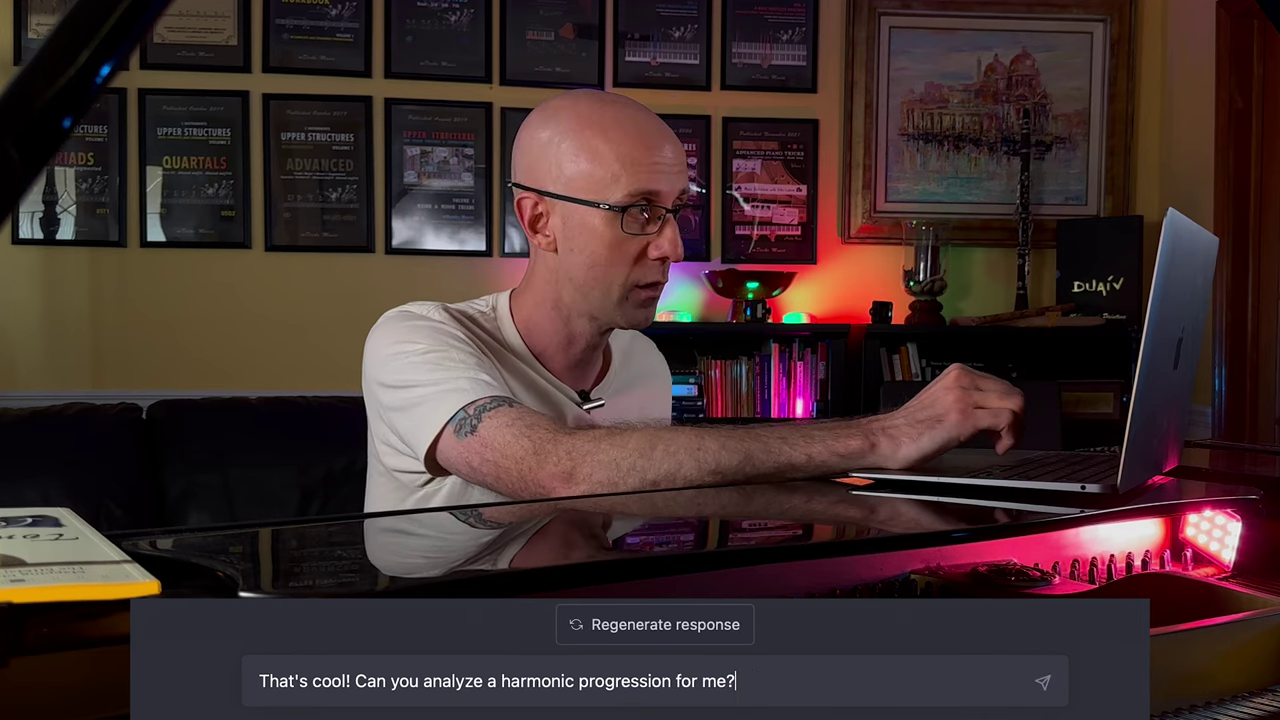
key("Return")
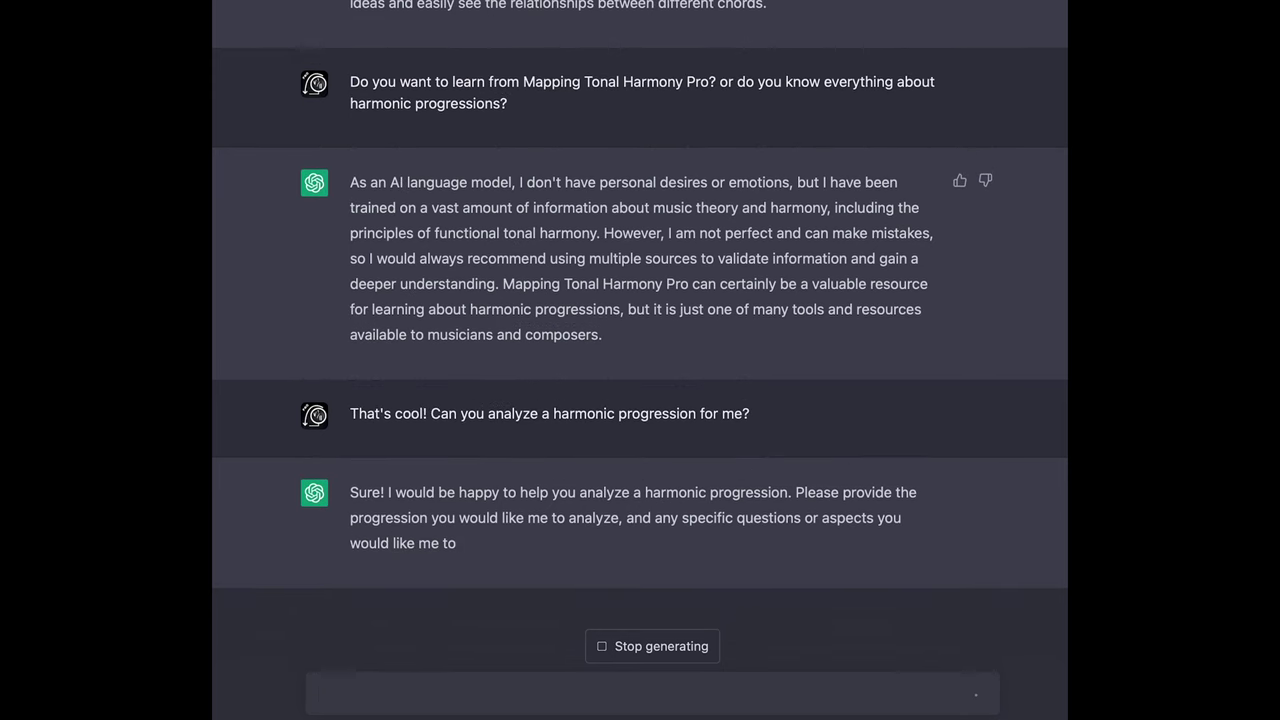
type("We're going")
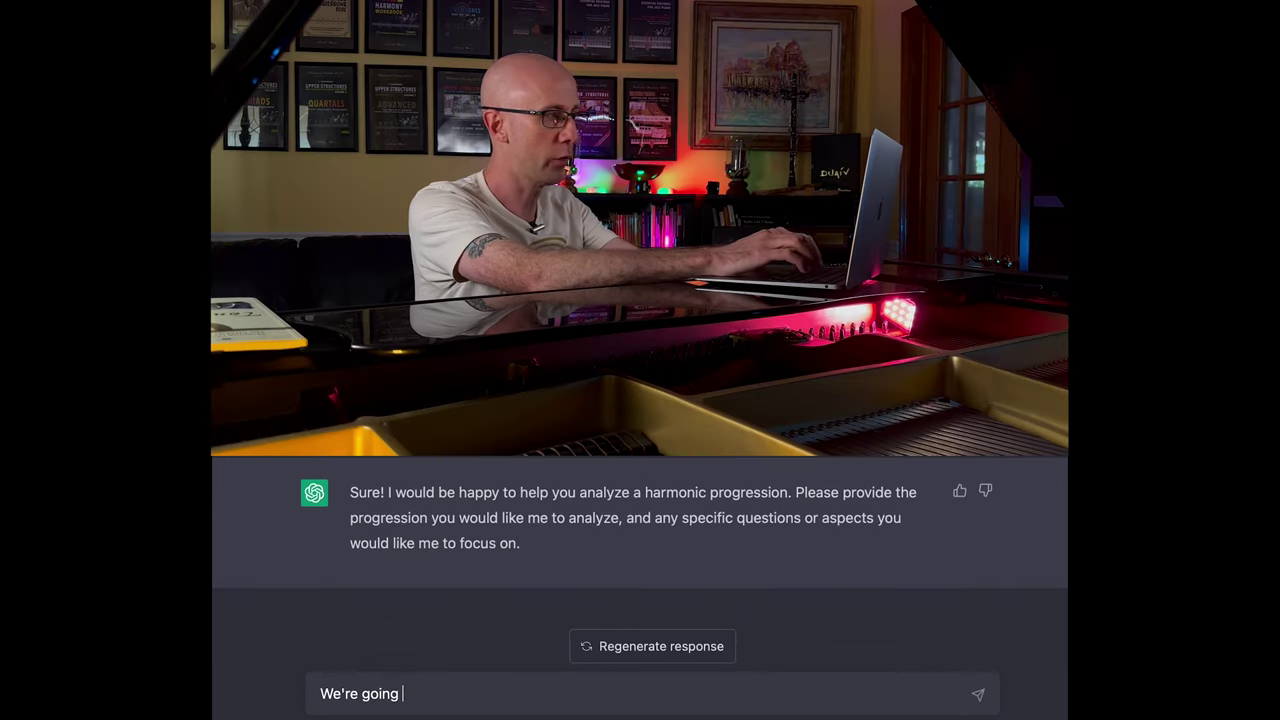
type(" to do a roman numeral analy")
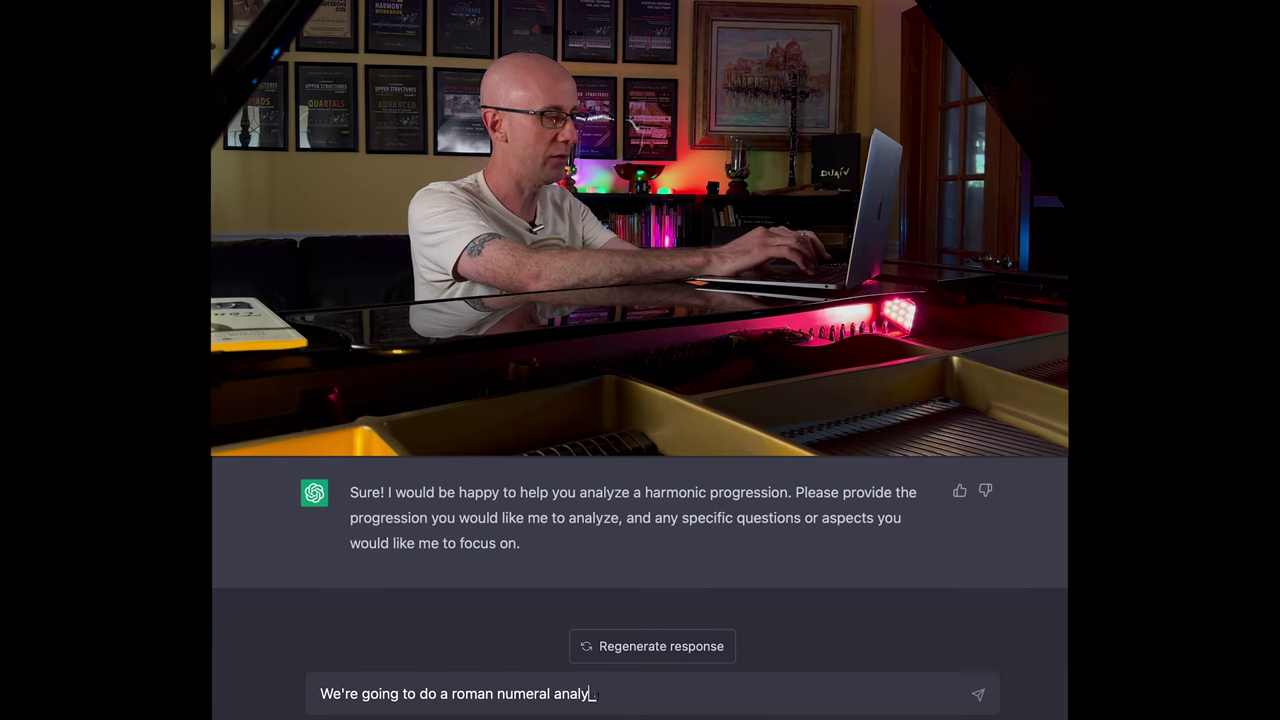
type("sis of the progression.")
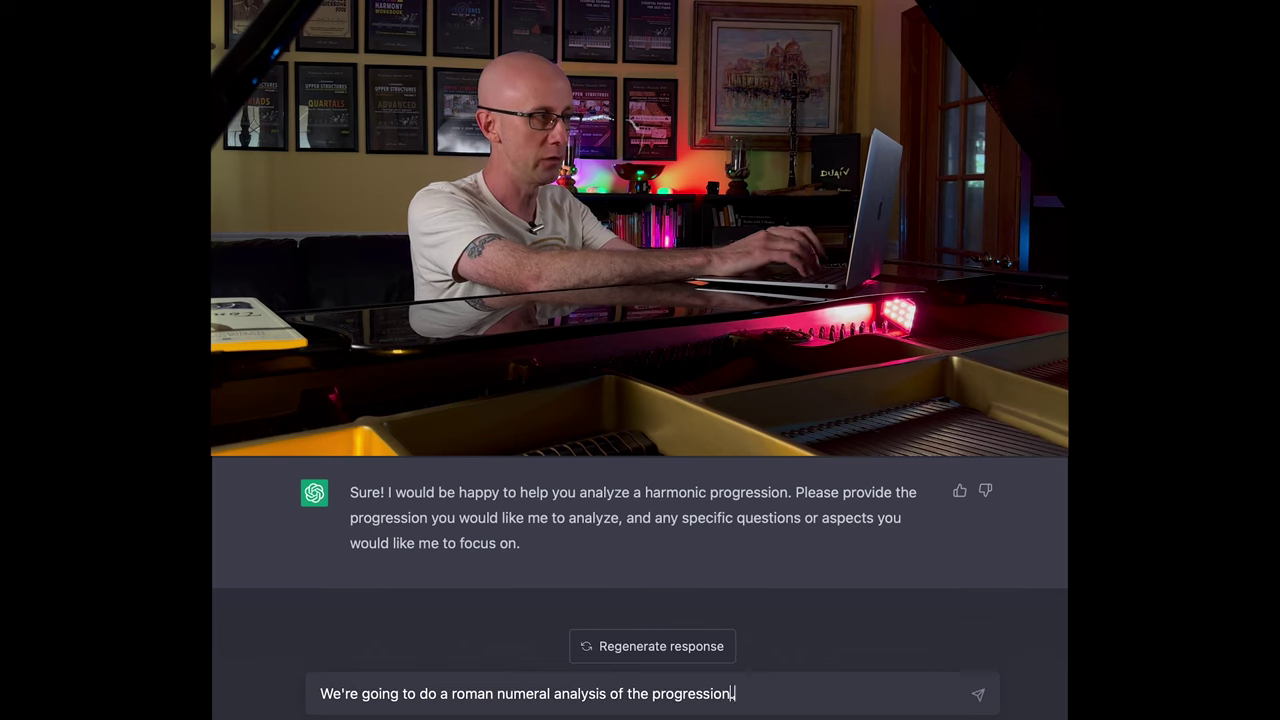
type(" Do you know roman numeral")
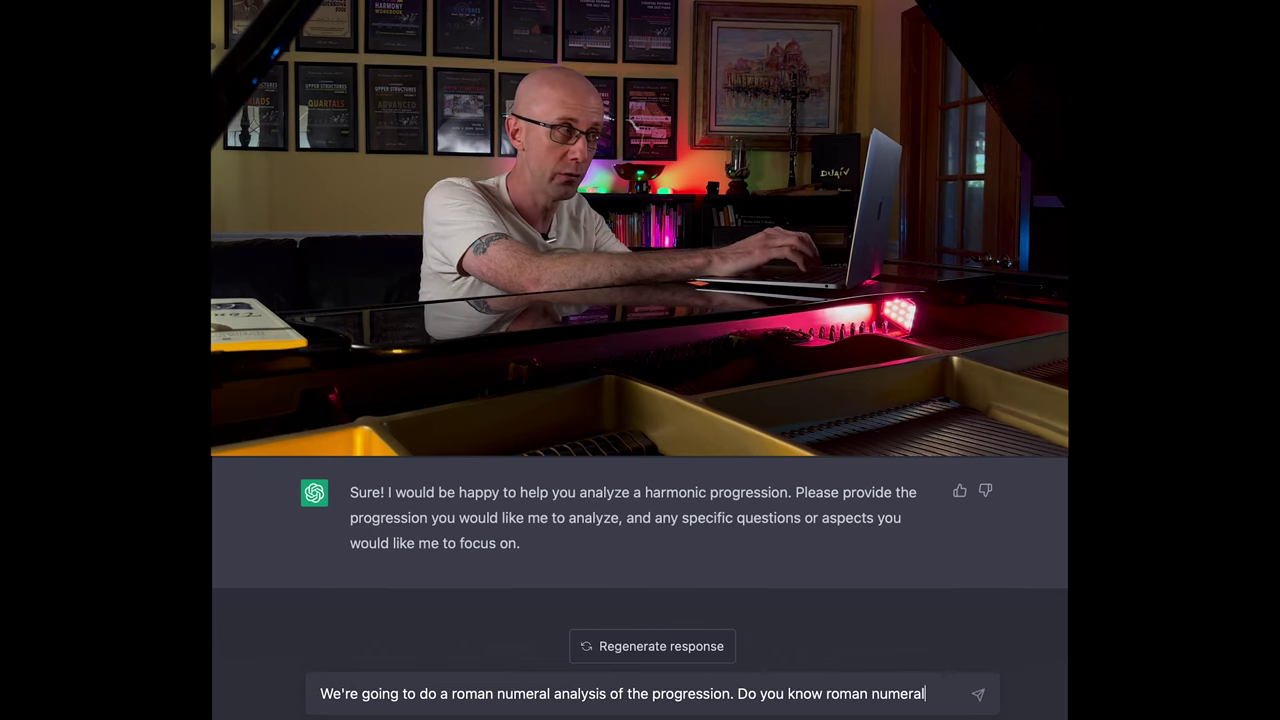
type("s for harmonic progressions?")
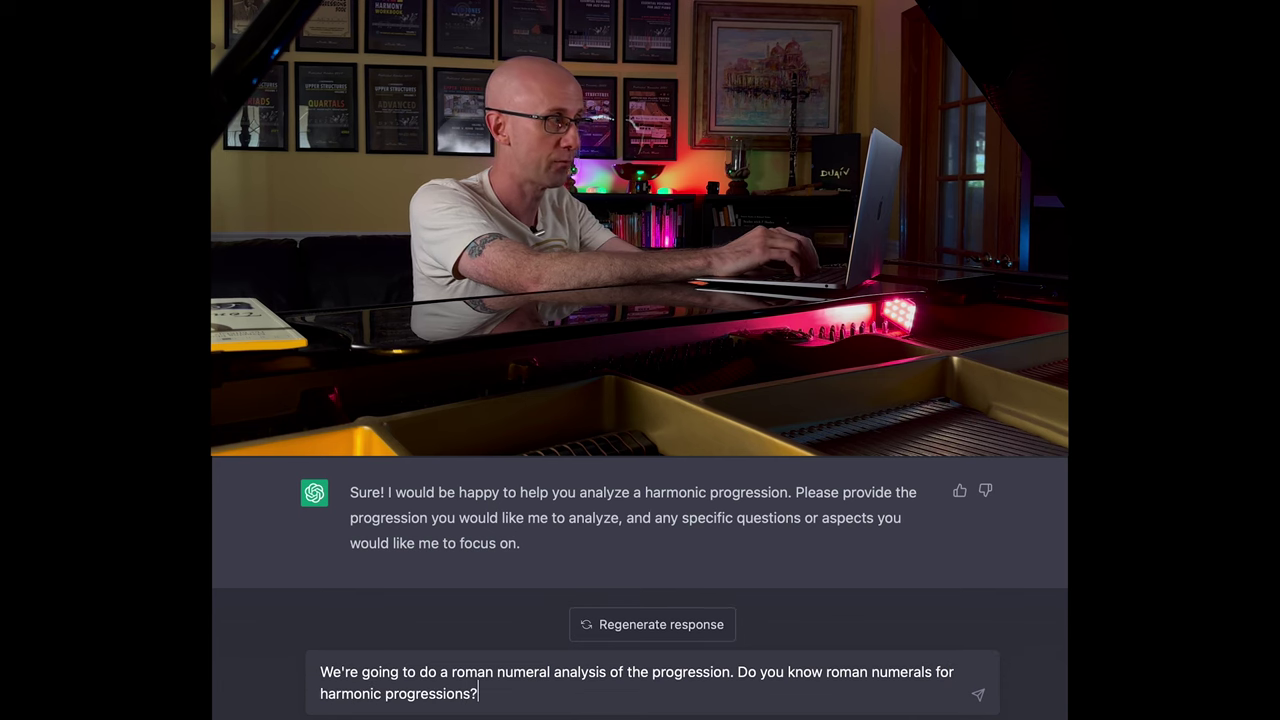
key("Return")
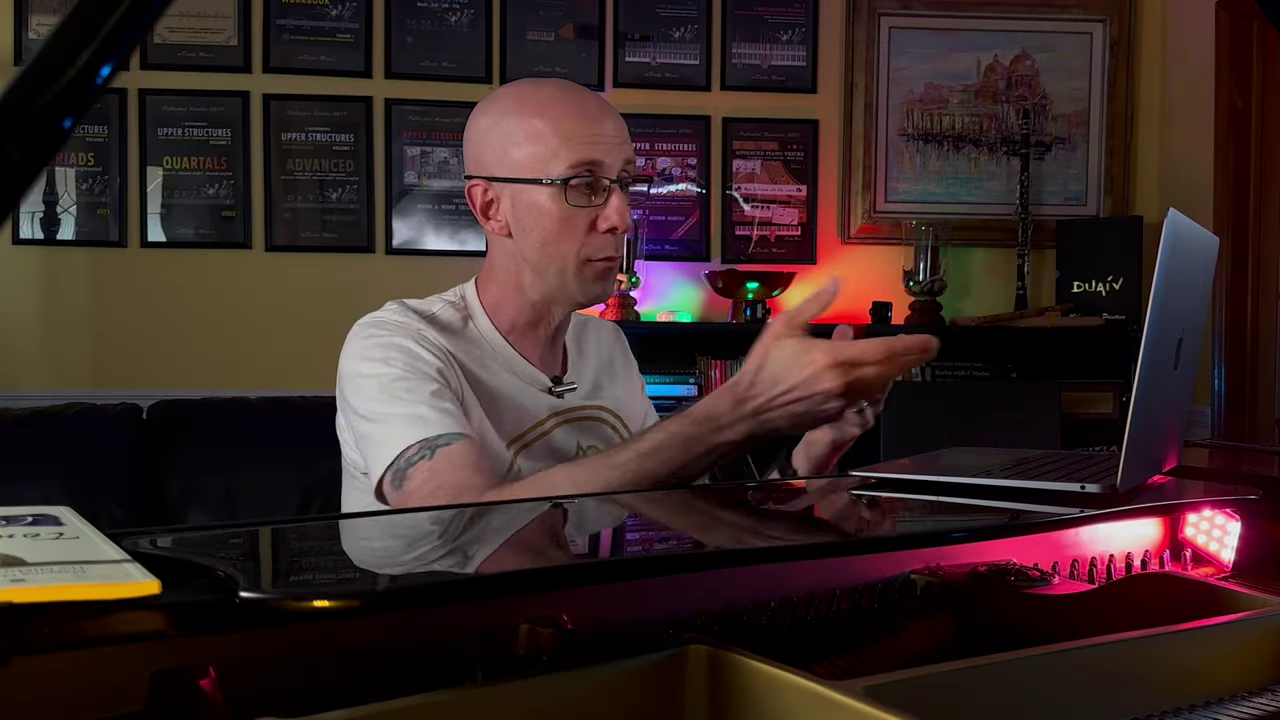
Send 'Awesome! Let's try a progression then... shall we?'.
type("Awesome!")
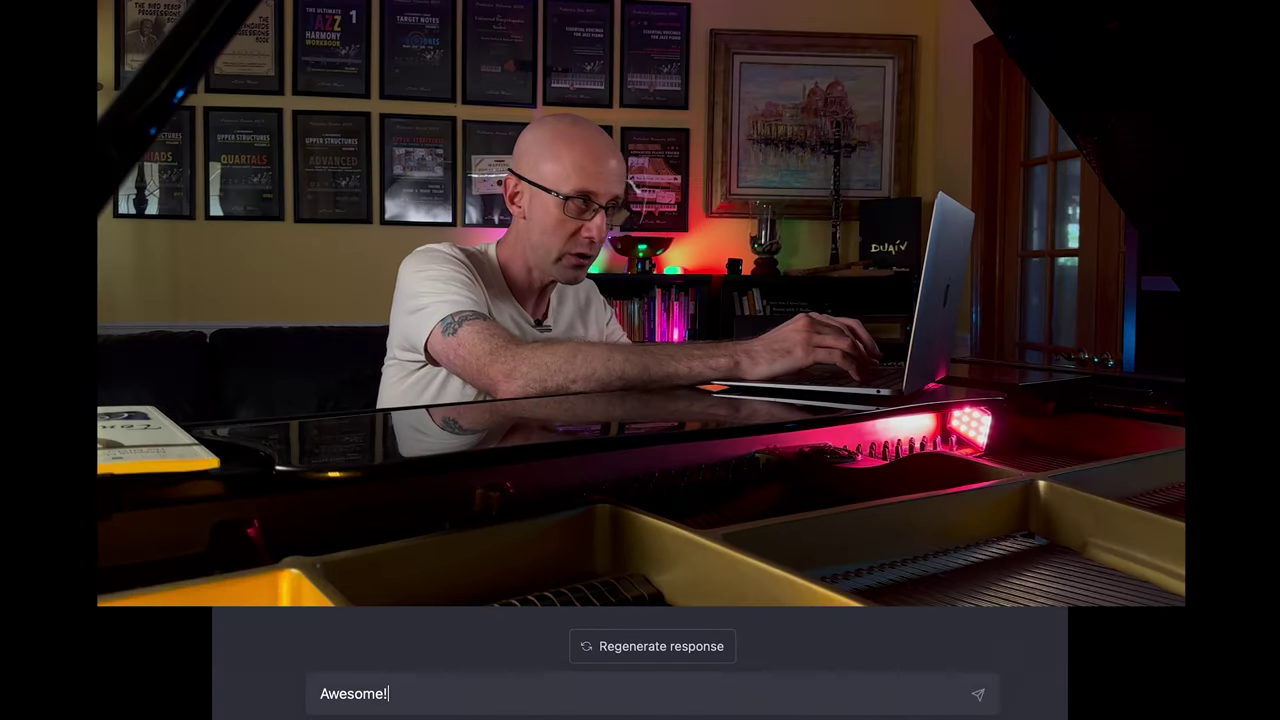
type("Let's try a progression then... are you")
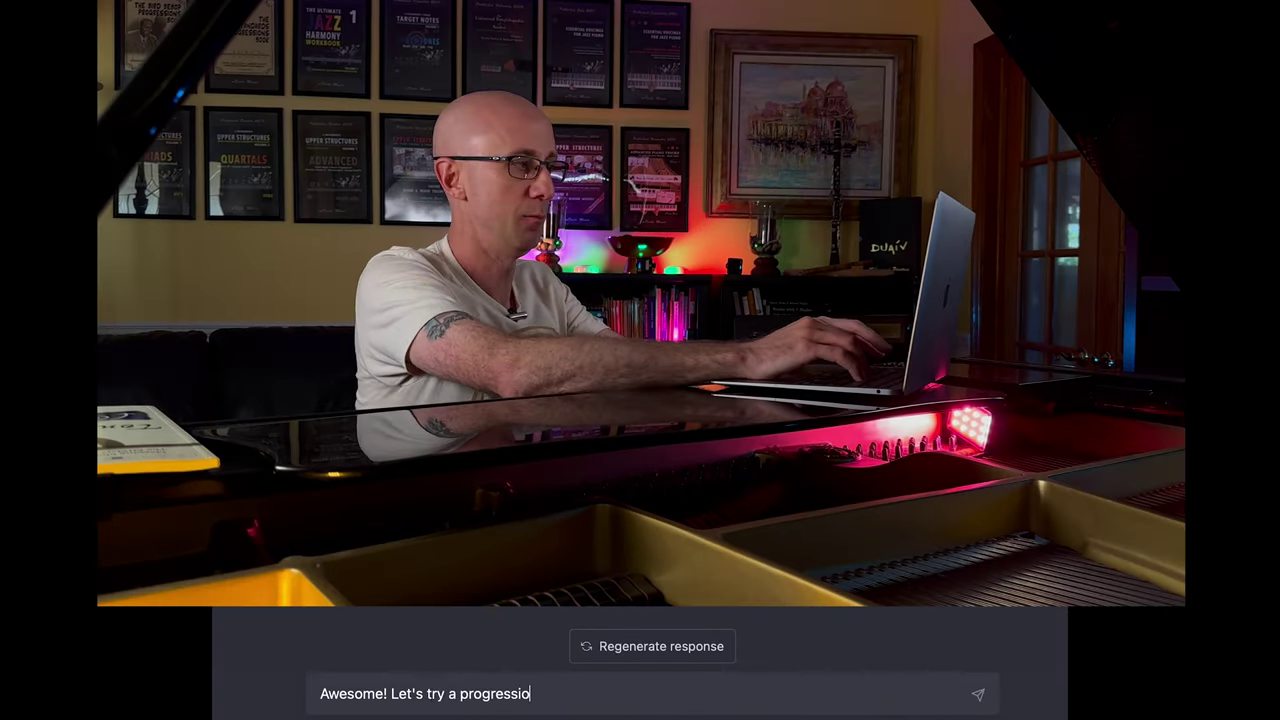
key("BackSpace")
key("BackSpace")
key("BackSpace")
key("BackSpace")
key("BackSpace")
key("BackSpace")
key("BackSpace")
type("shall we?")
key("Return")
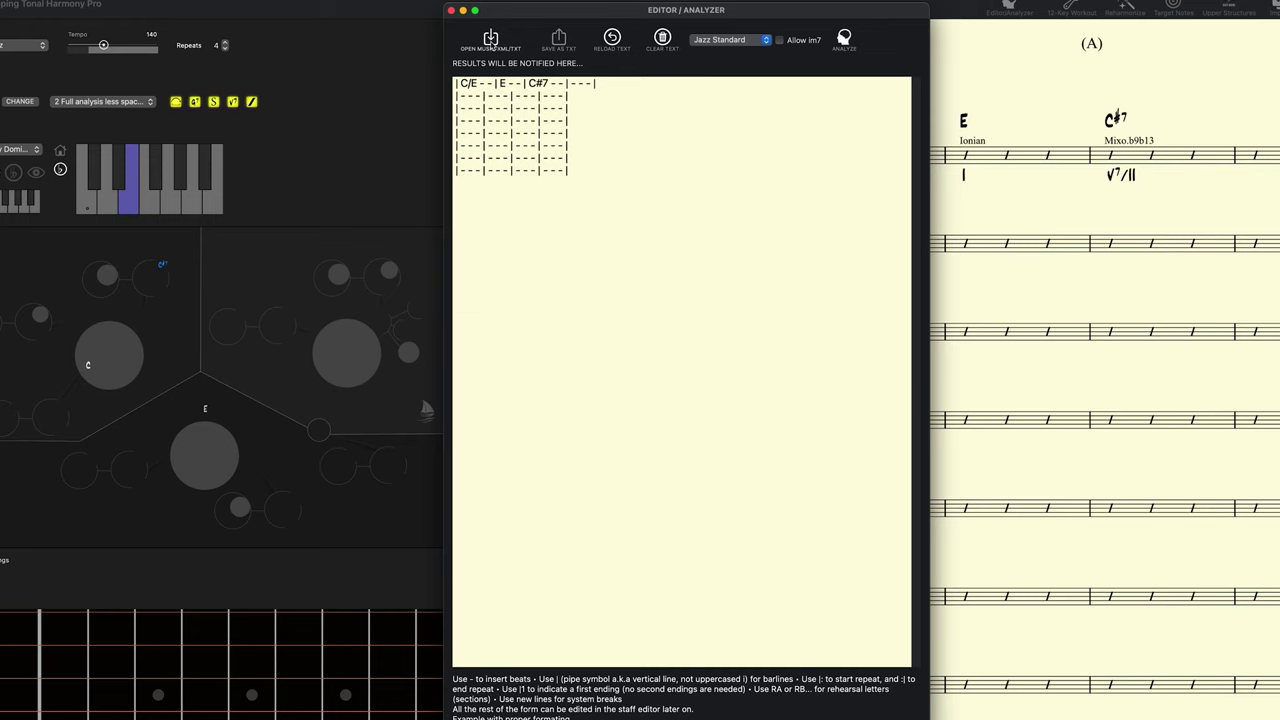
Load All Of Me.musicxml from Downloads into the Mapping Tonal Harmony Pro analyzer.
left_click(492, 44)
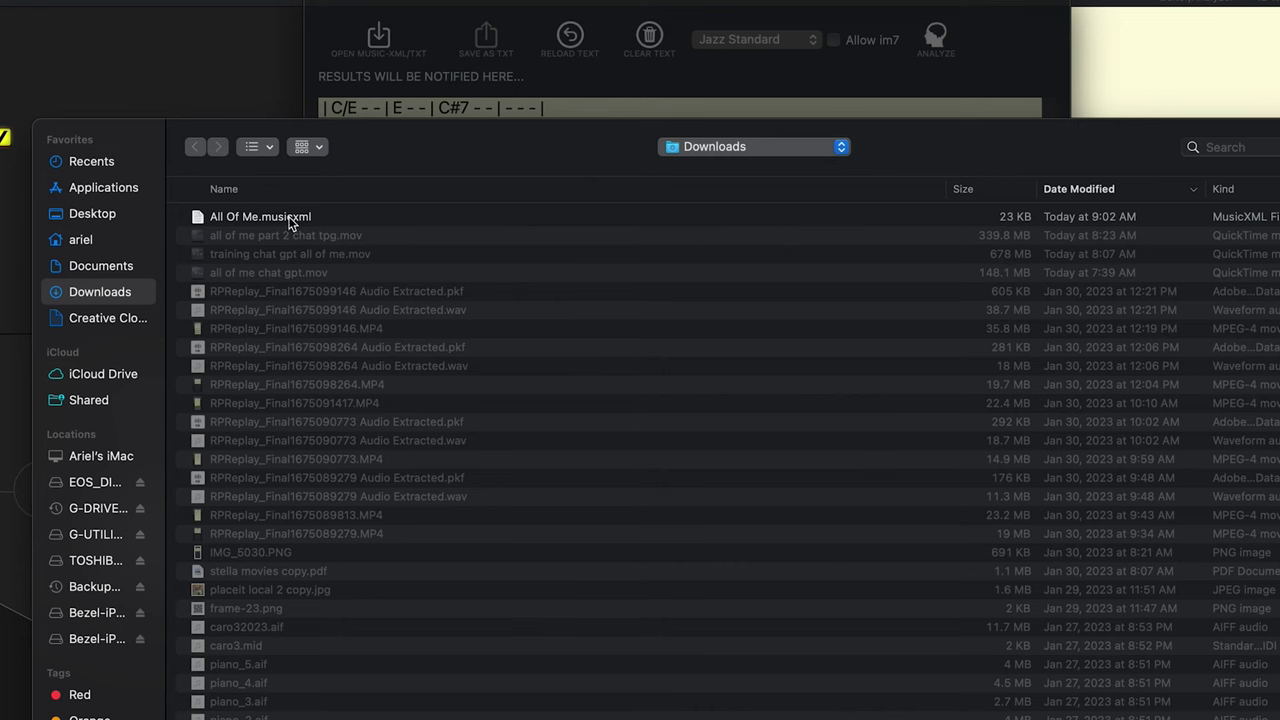
left_click(291, 220)
key("Return")
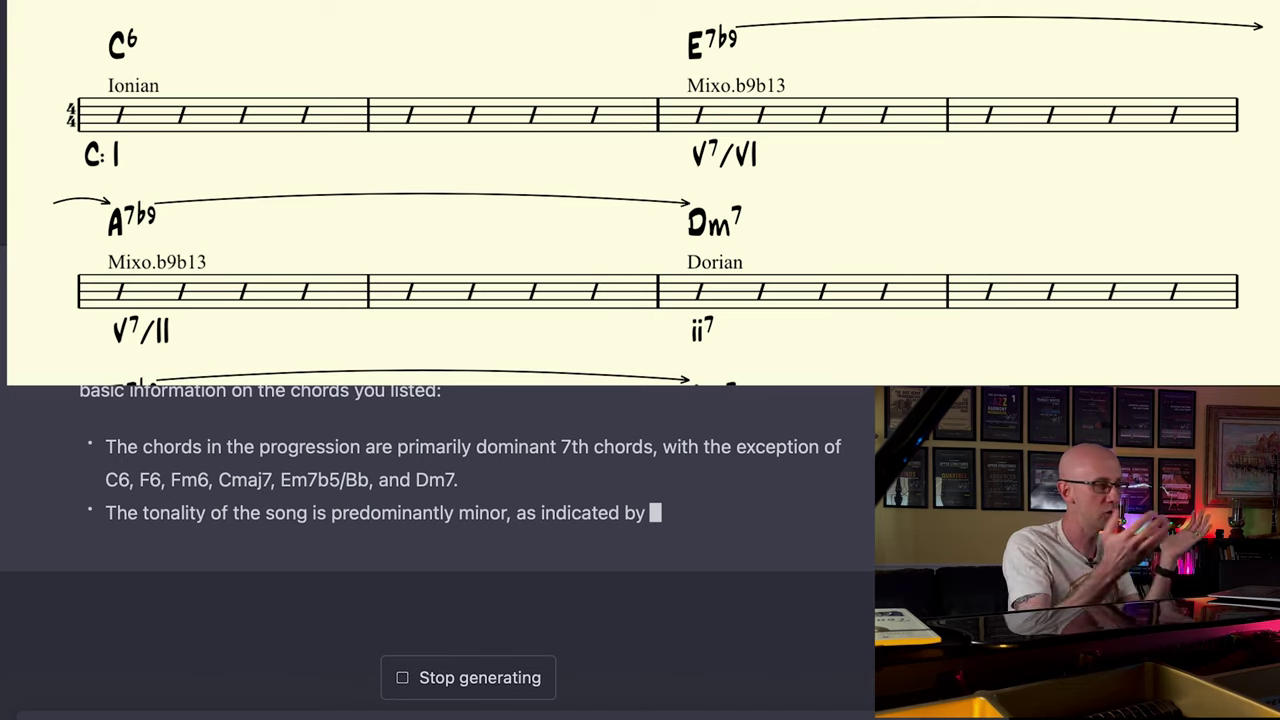
Send 'Try creating a harmonic analysis of the following progression:' with the pasted chord chart.
type("T")
type("ry cre")
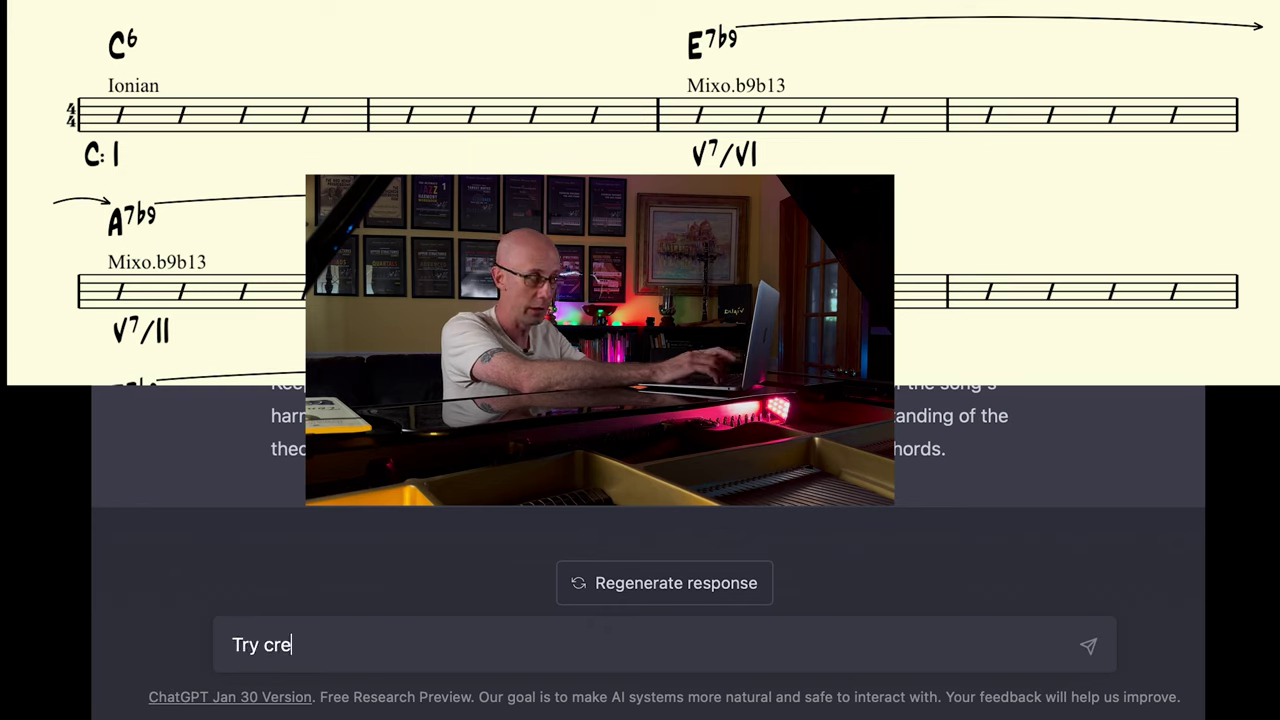
type("ating a harmonic analysis of the followi")
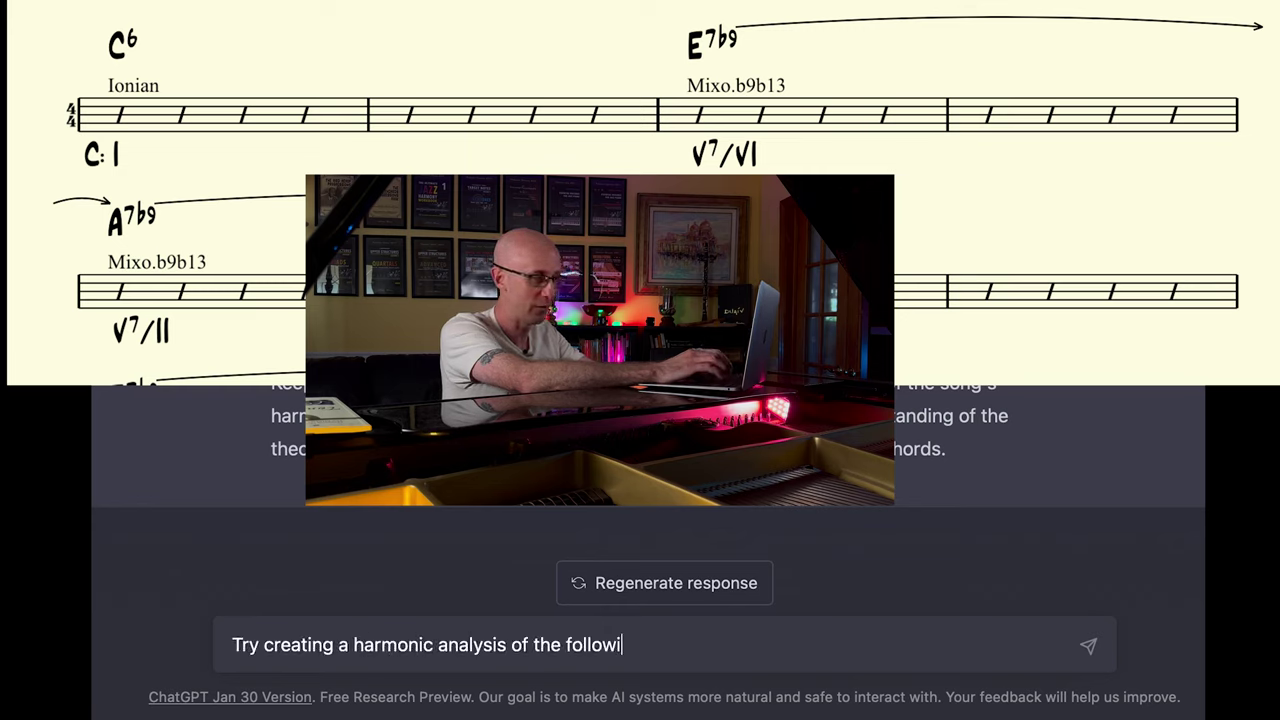
type("ng progression:")
key("ctrl+v")
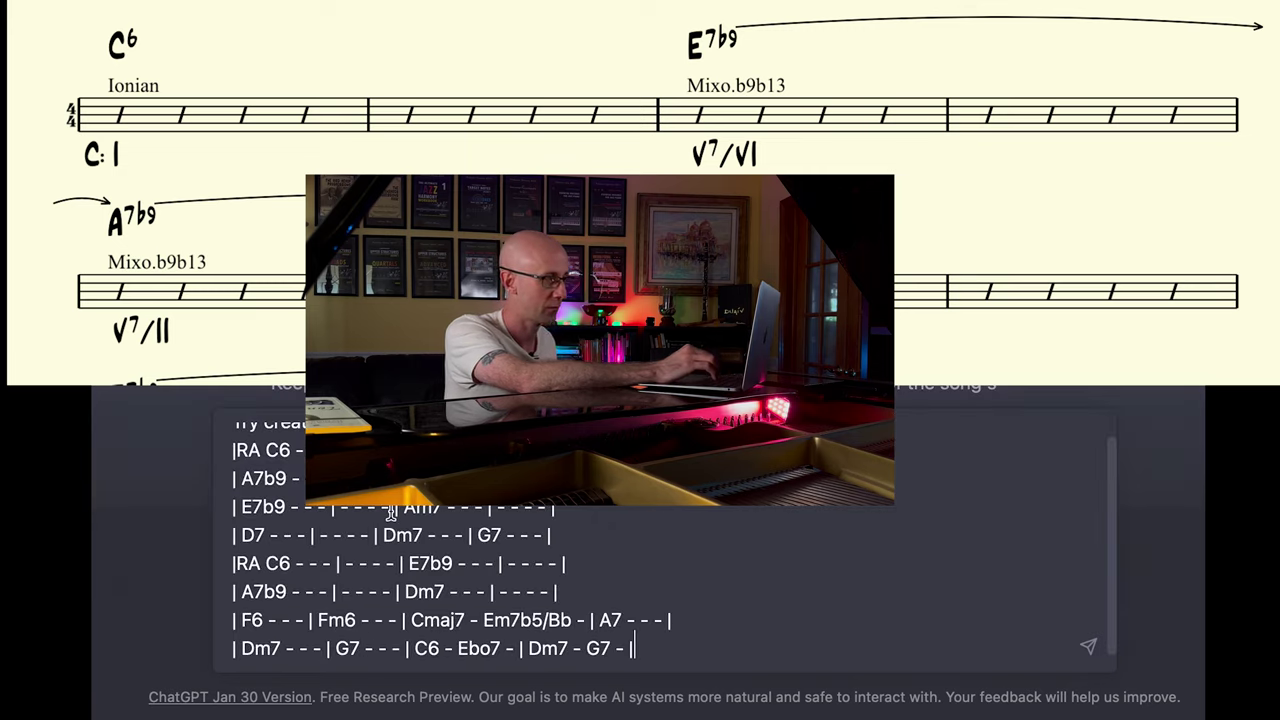
key("Return")
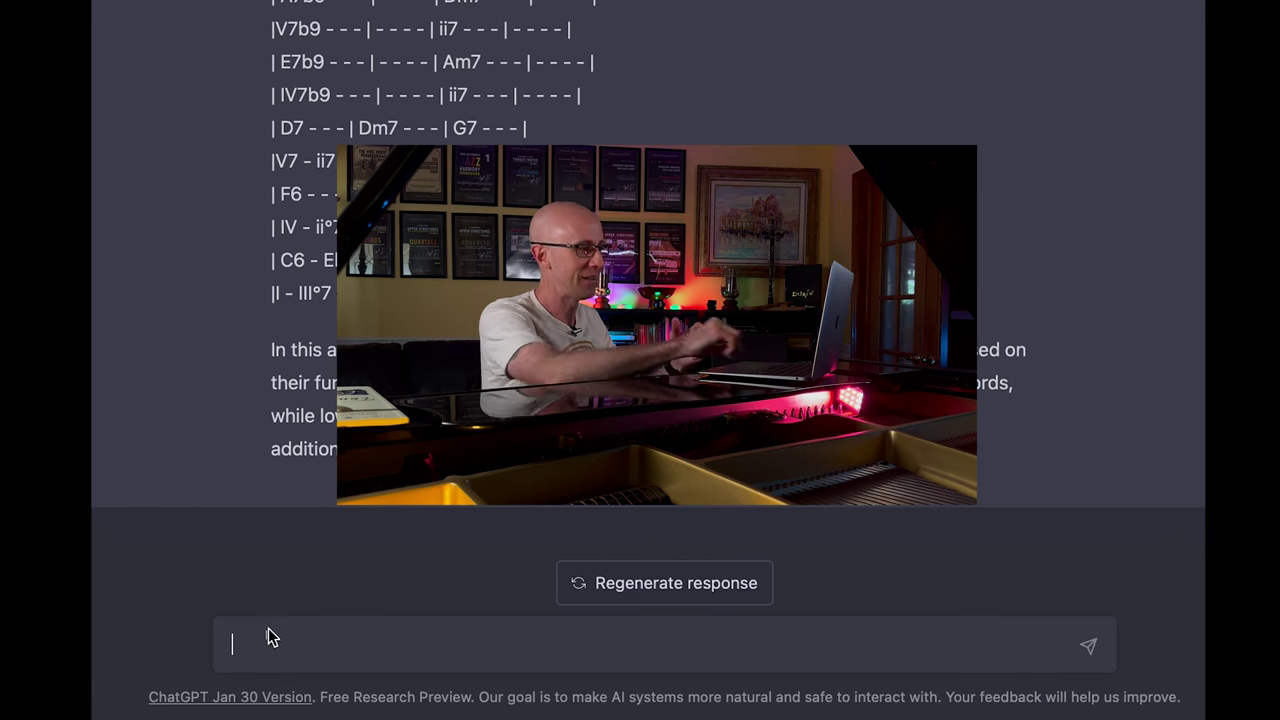
Reply that the analysis is wrong and ask whether ChatGPT knows how to label secondary dominants.
type("Th")
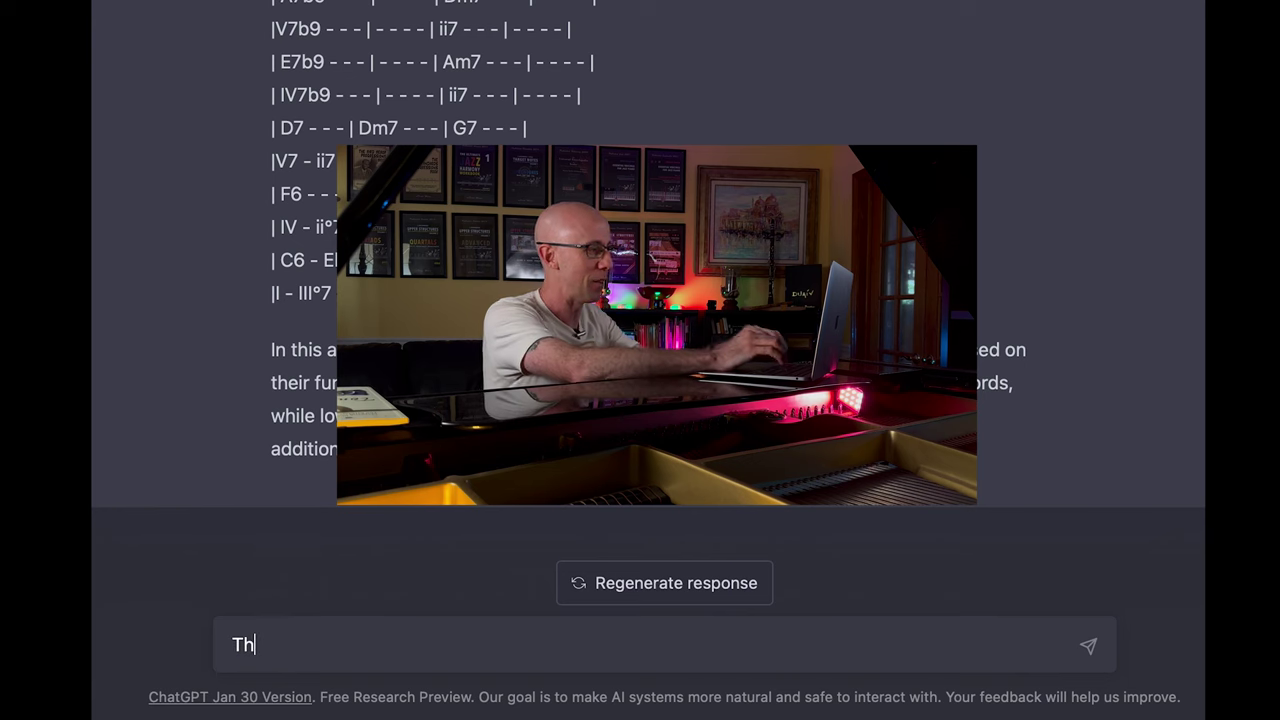
type("at's not the correct")
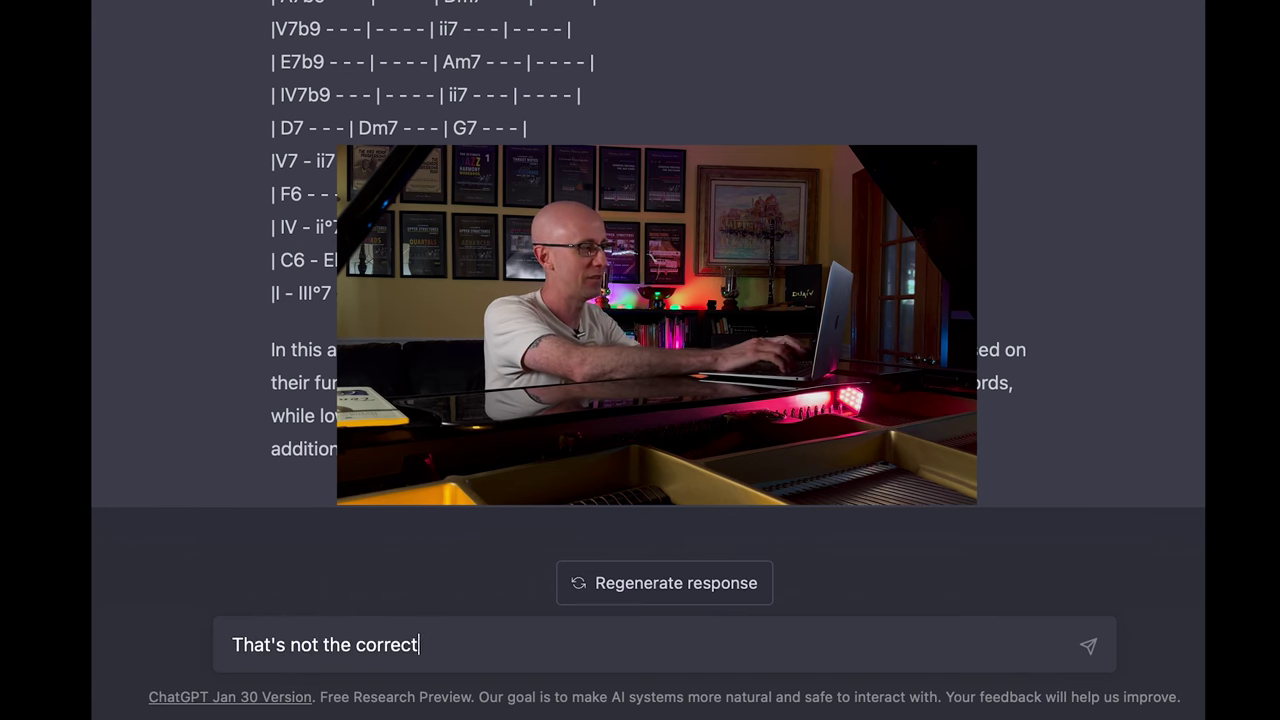
type(" analysis. Are you aware of secondary dominants, and how to label them?")
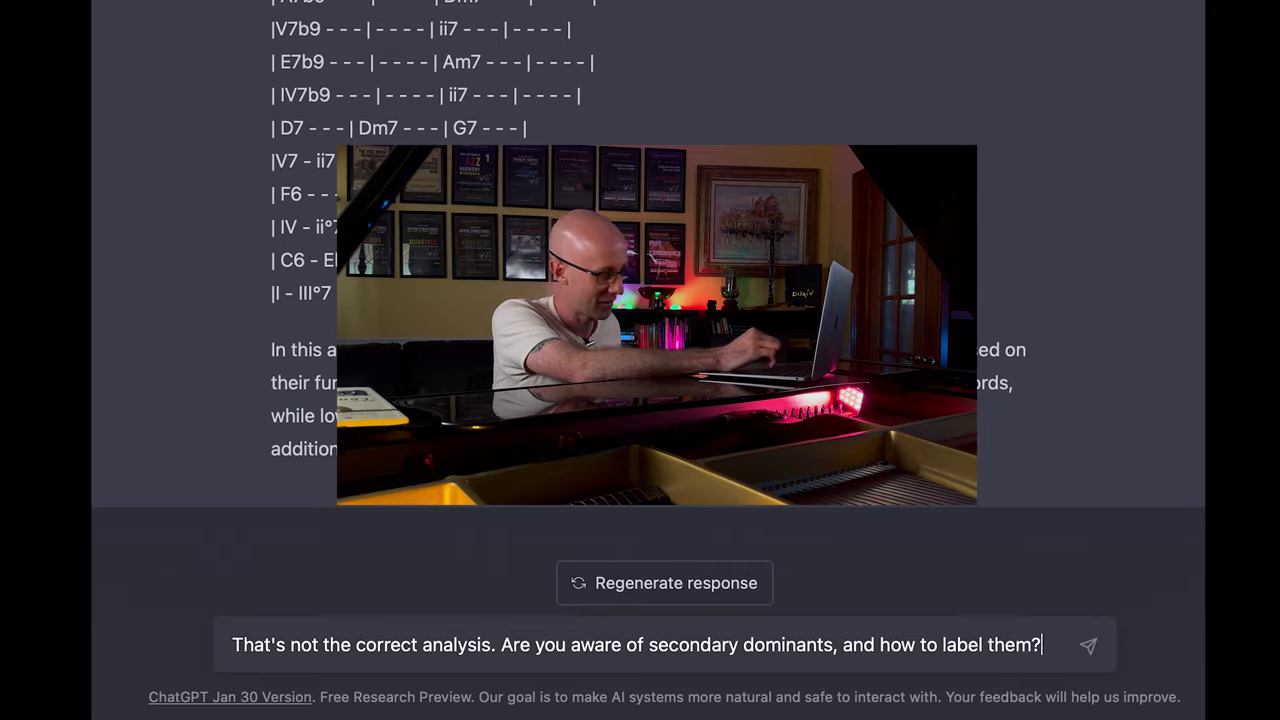
key("Return")
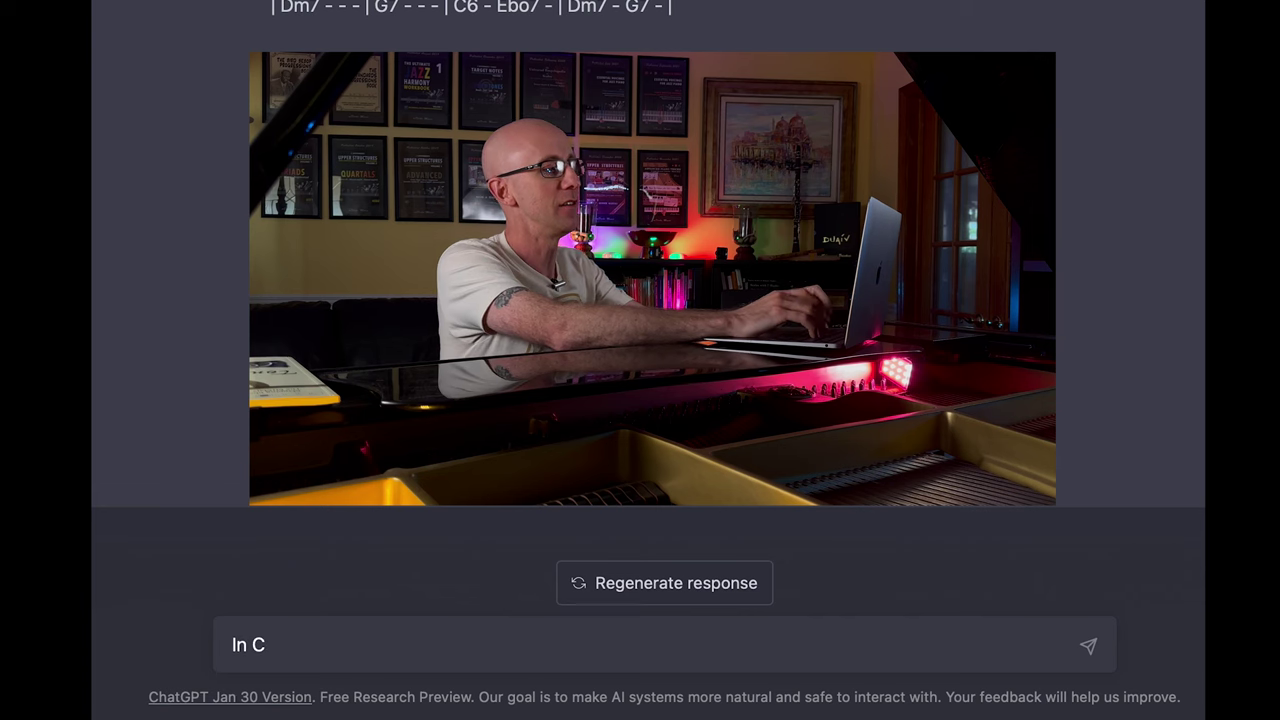
Send 'In the key of C major, E7b9 is not the V7/IV. What is it?'.
type("m")
key("BackSpace")
key("BackSpace")
key("BackSpace")
type("the key of C")
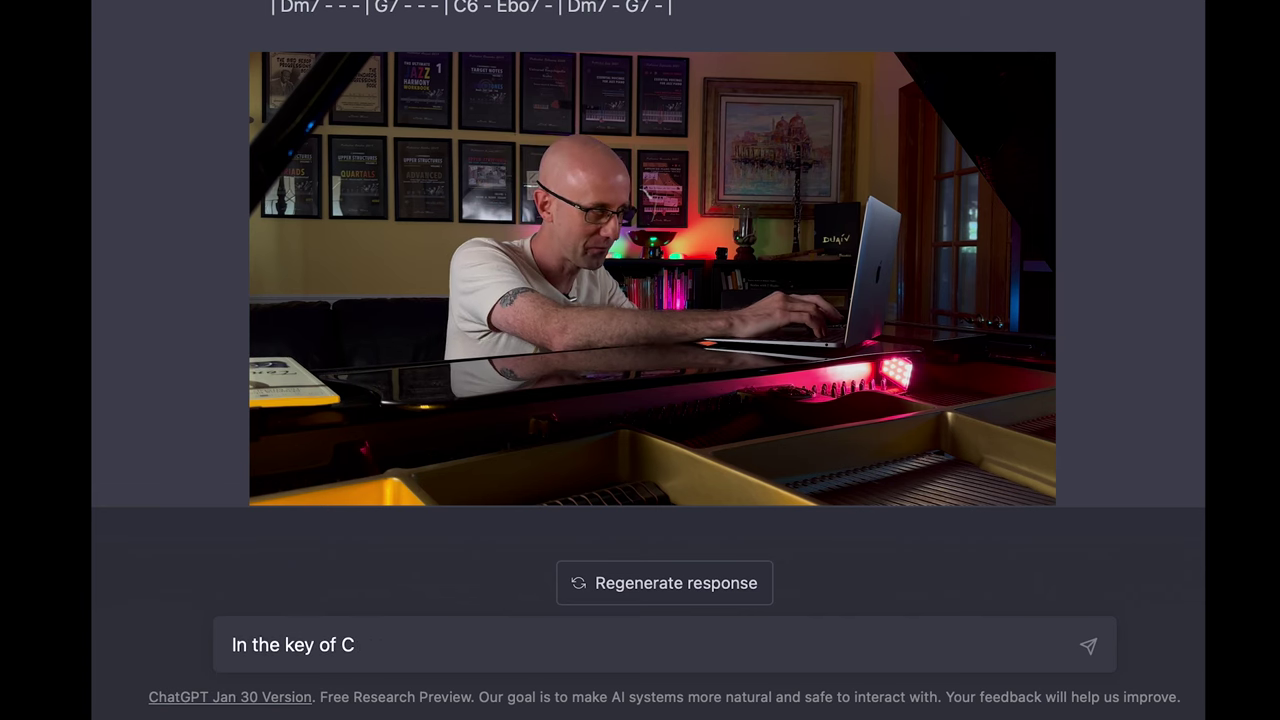
type(" major, E7b9 is not the V7")
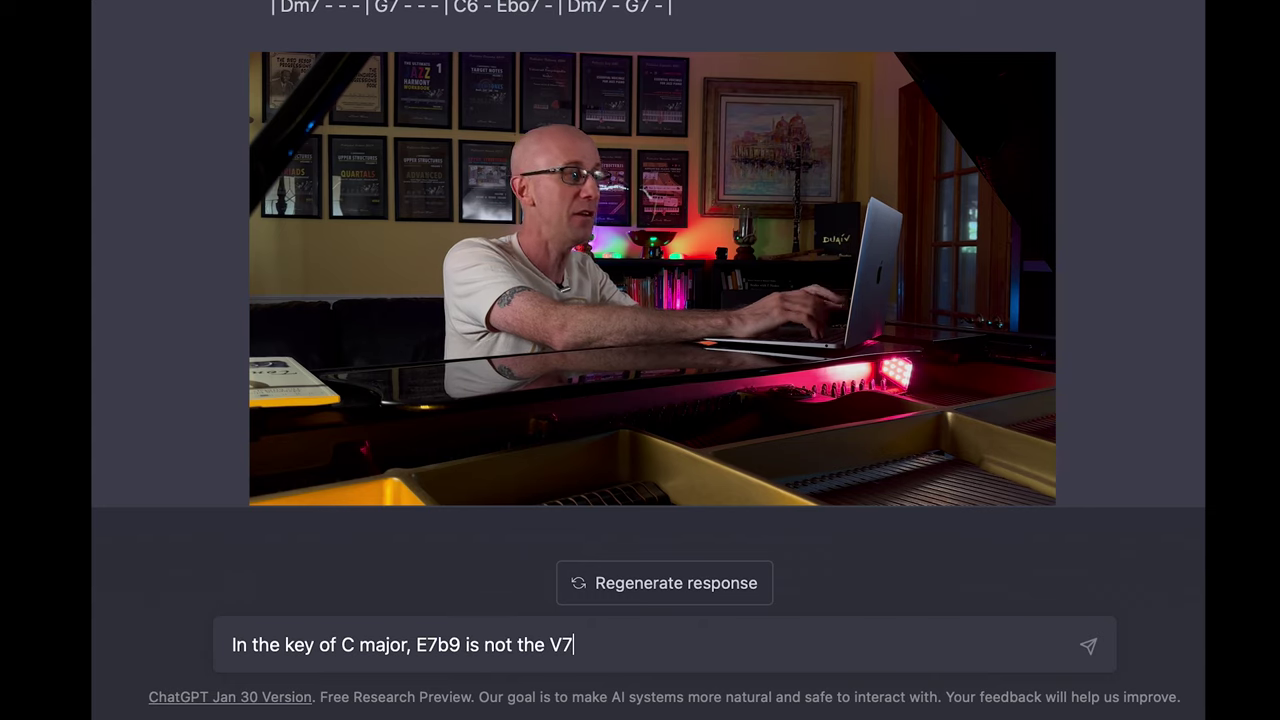
type("/IV. What is it?")
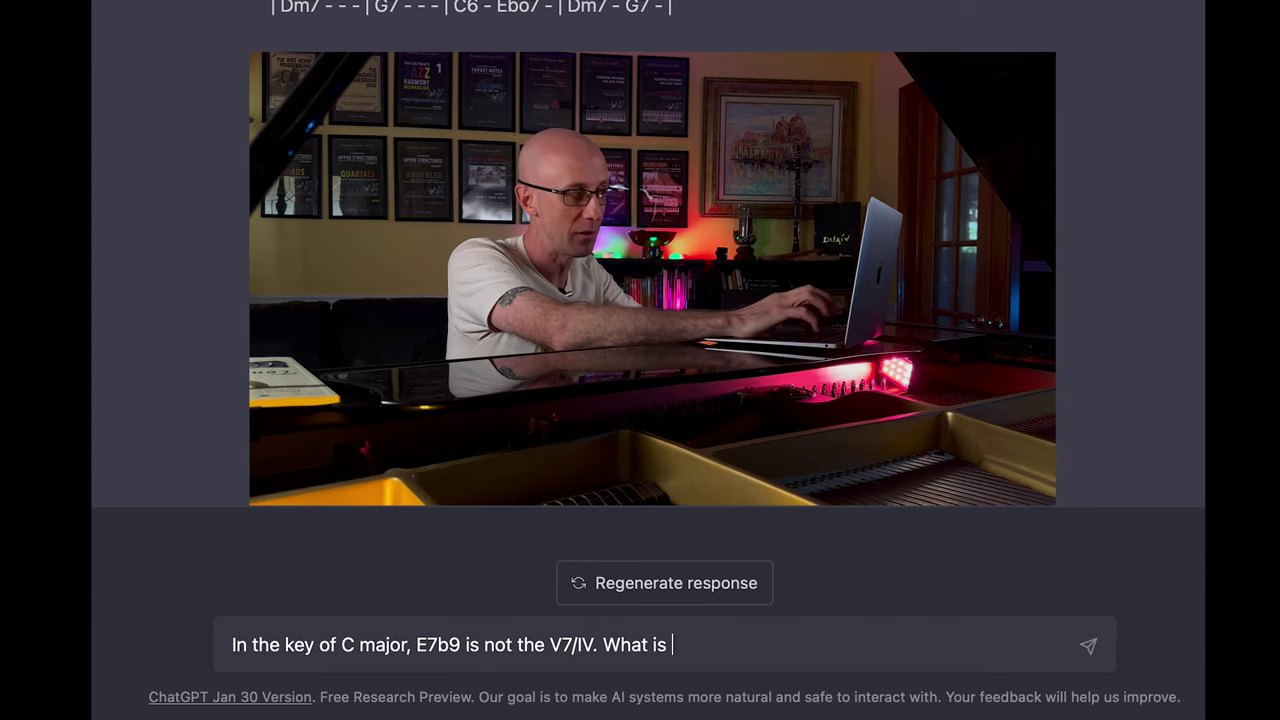
key("Return")
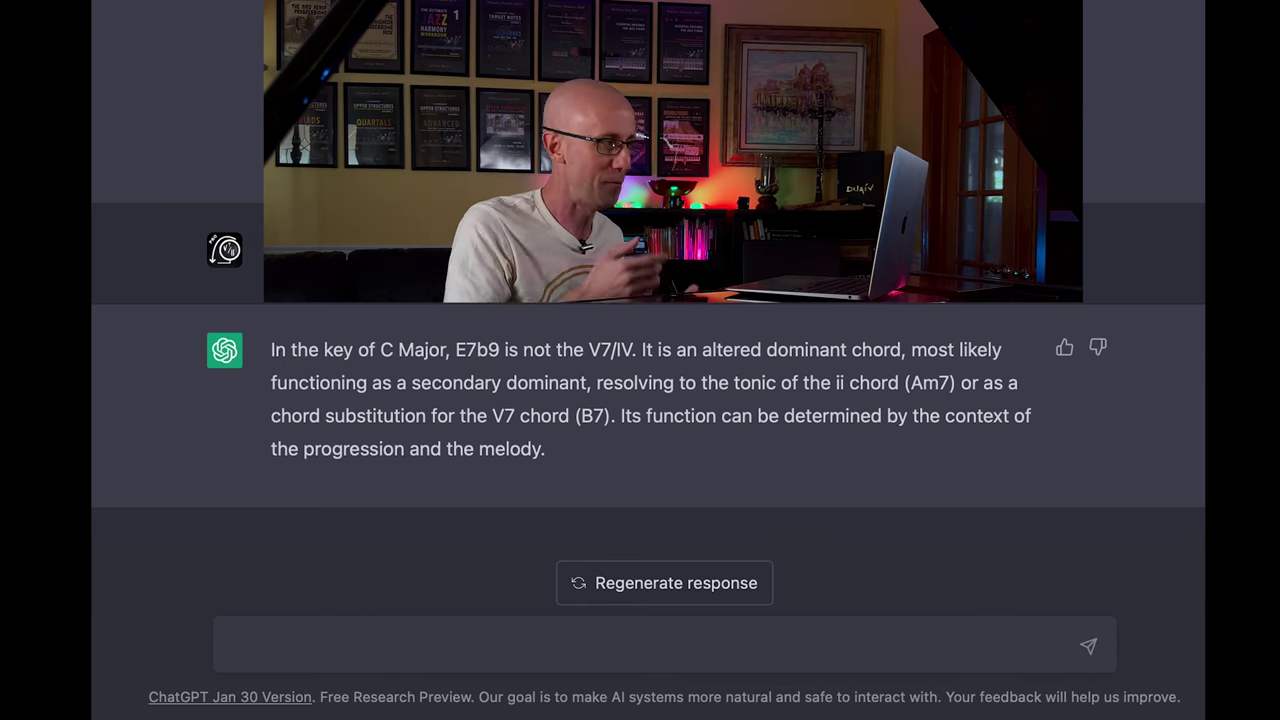
Send 'But the Am7 is not the ii chord in the key of C major. Do you know what it is?' and start a follow-up.
type("But the Am7 is not the ii chord. What")
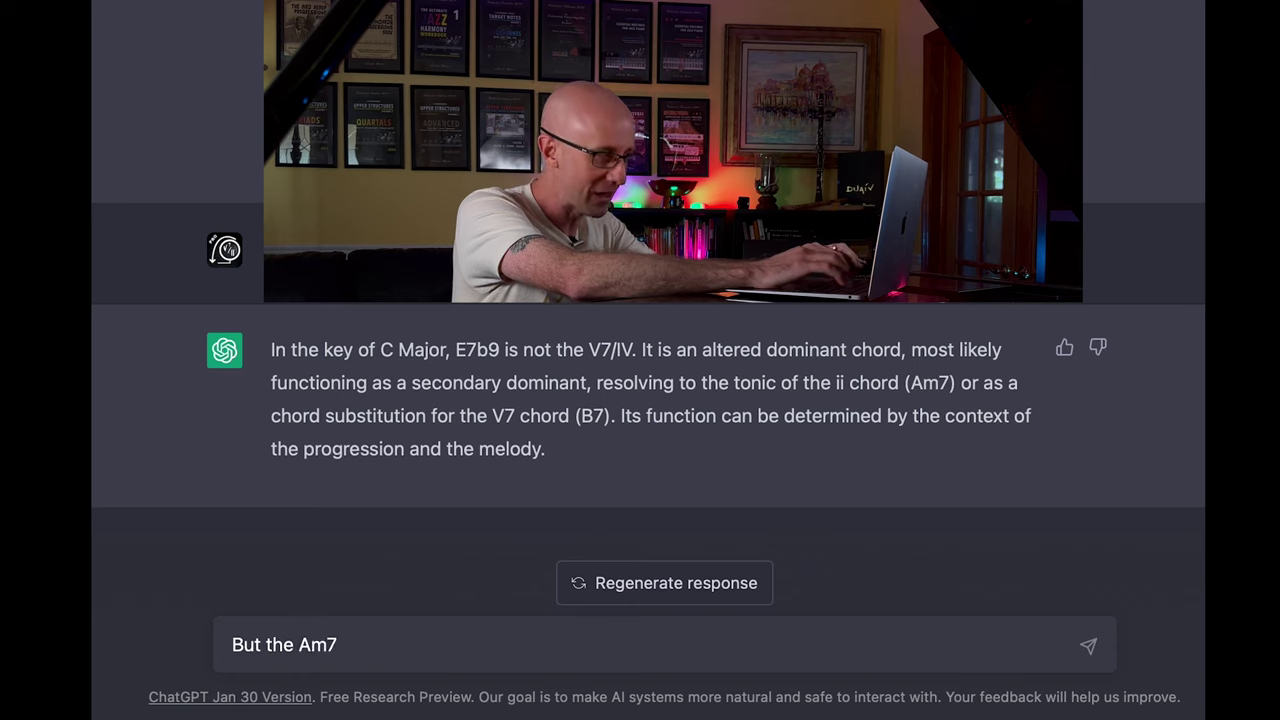
key("BackSpace")
key("BackSpace")
key("BackSpace")
key("BackSpace")
key("BackSpace")
key("BackSpace")
type("in ")
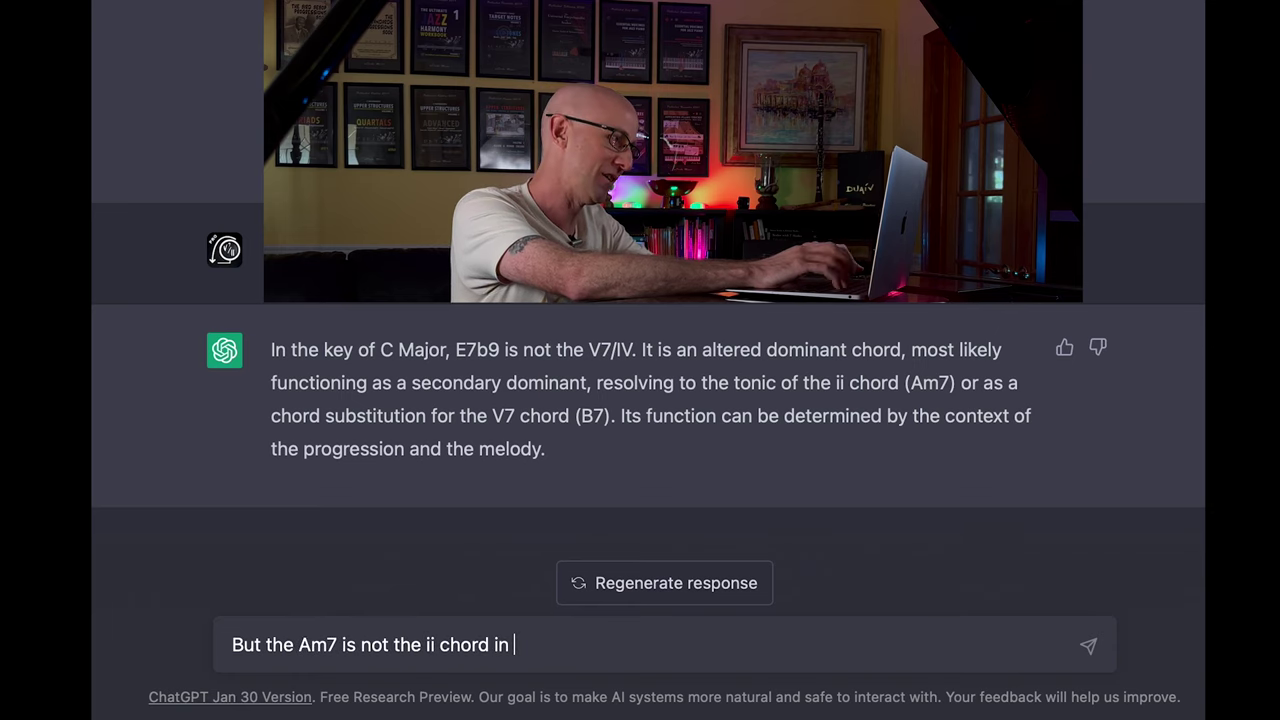
type("the key of C major. Do you know what it is?")
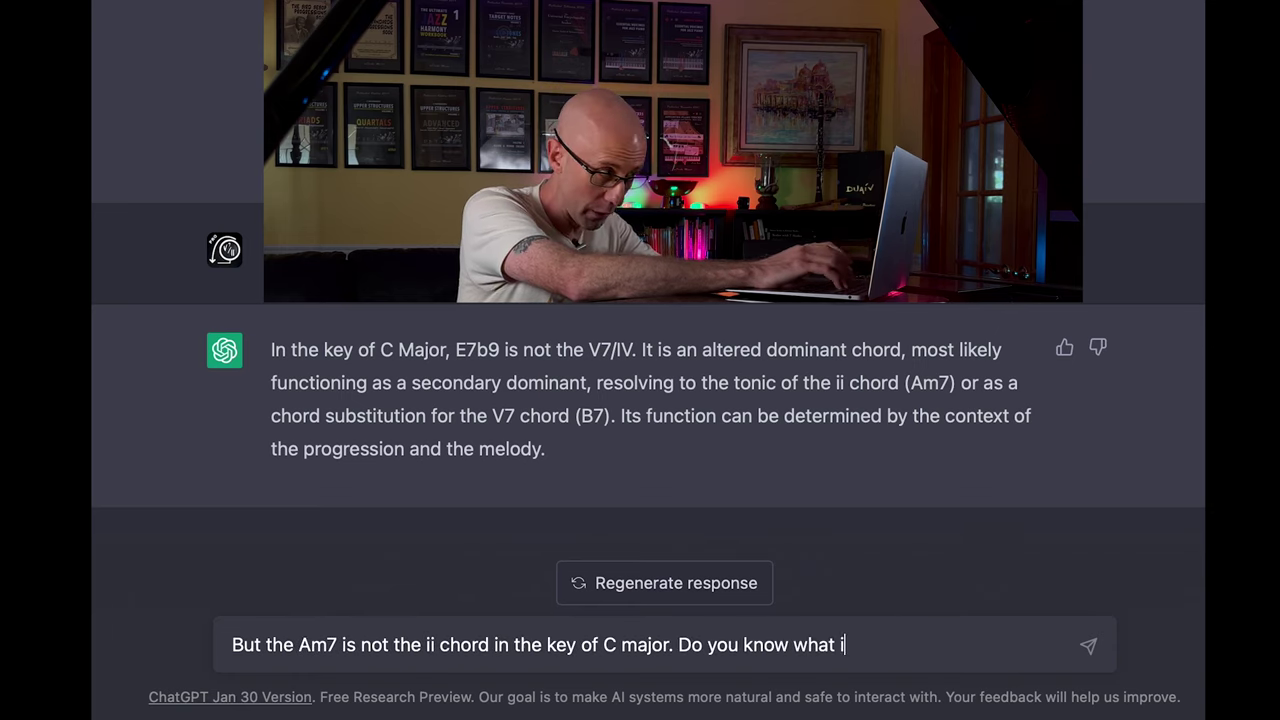
key("Return")
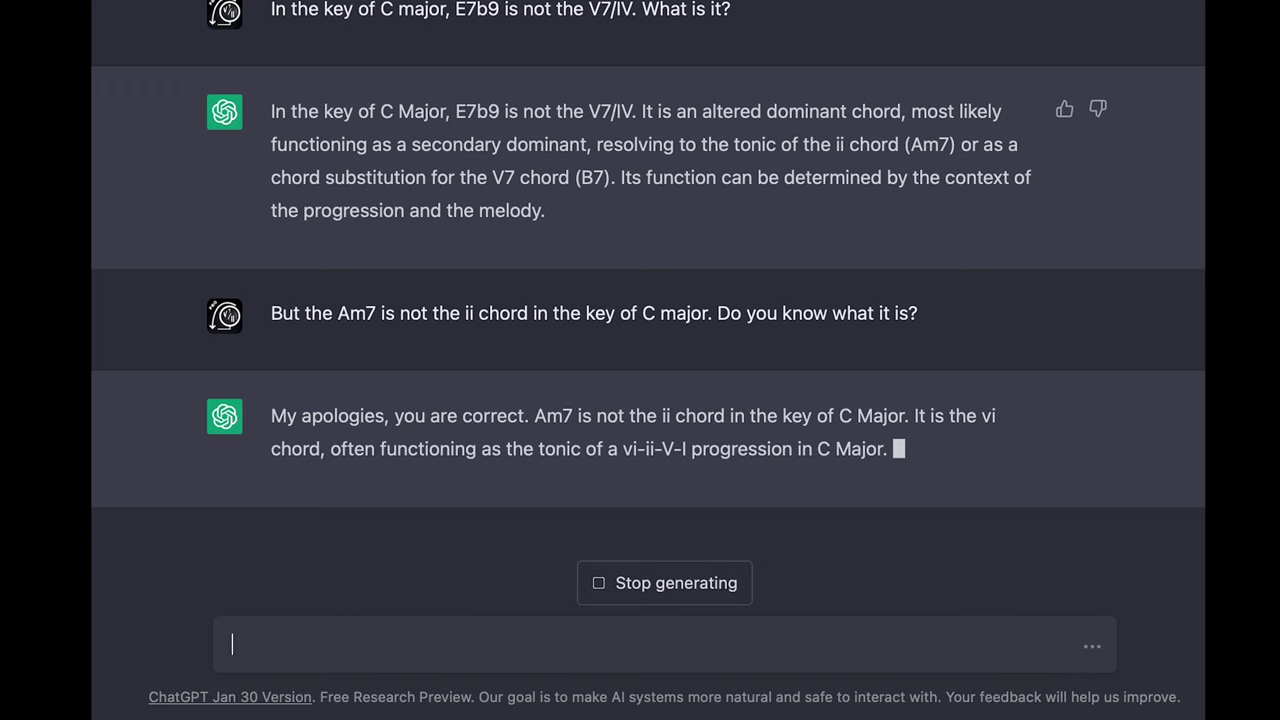
type("That's closer. But t e")
type(" Am7 is not the tonic if it is the vi chord. It is just a good substitution for the to")
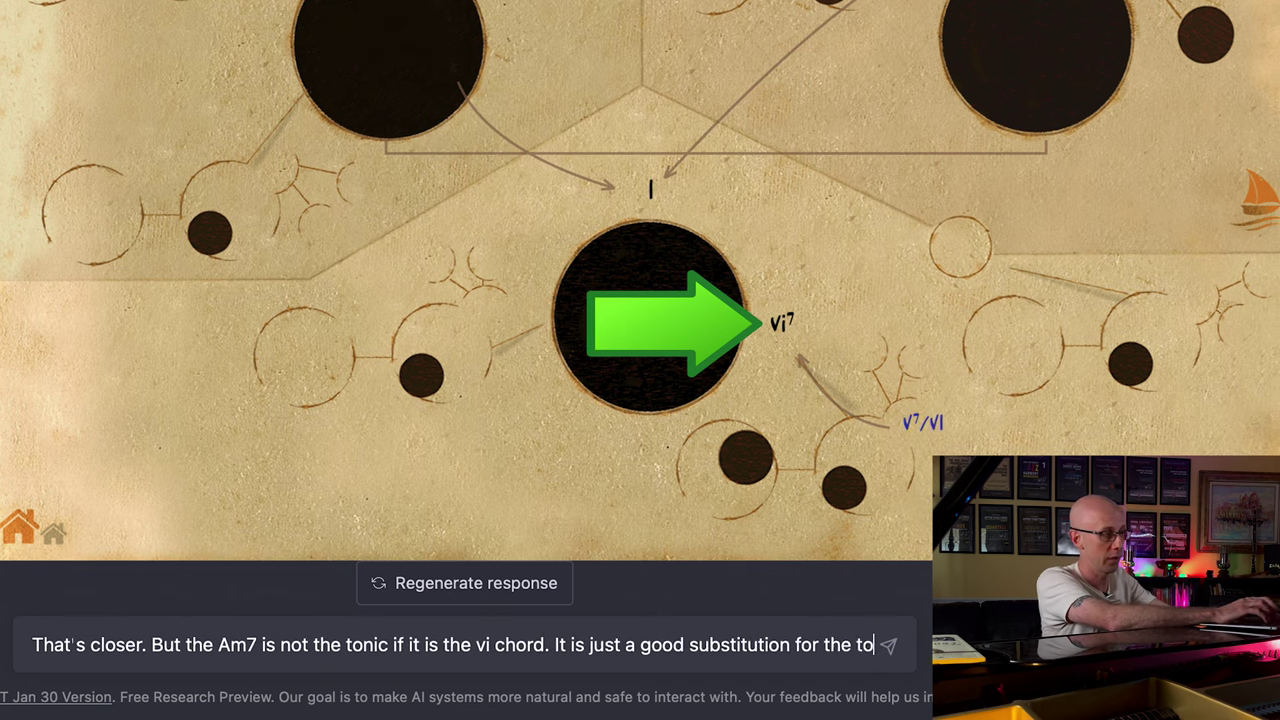
type("nic. Do you know what a substitution is?")
Insert the missing word 'chord' and send the reply that Am7 as vi only substitutes for the tonic.
left_click(262, 645)
type("chord")
key("Return")
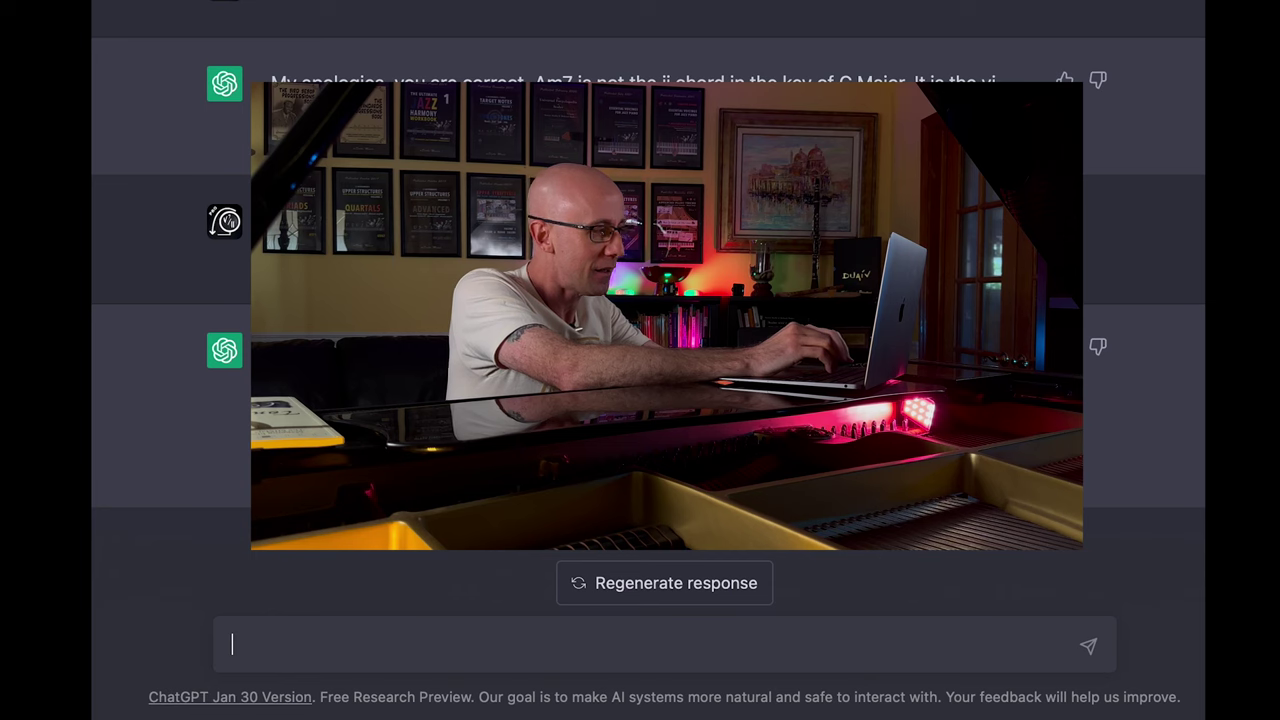
Ask what E7b9 is in C major, then correct ChatGPT: it is a secondary dominant resolving to Am, the vi.
type("Very good. So what's E7")
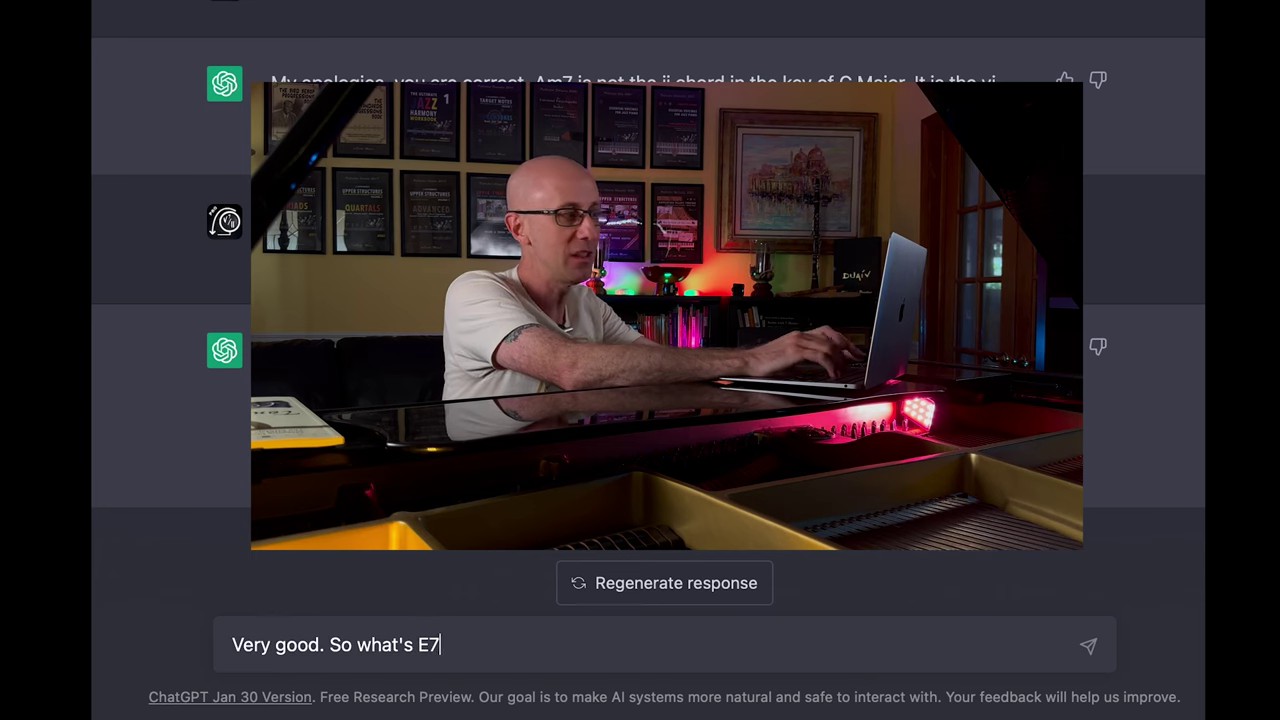
type("b9 in the key of C major")
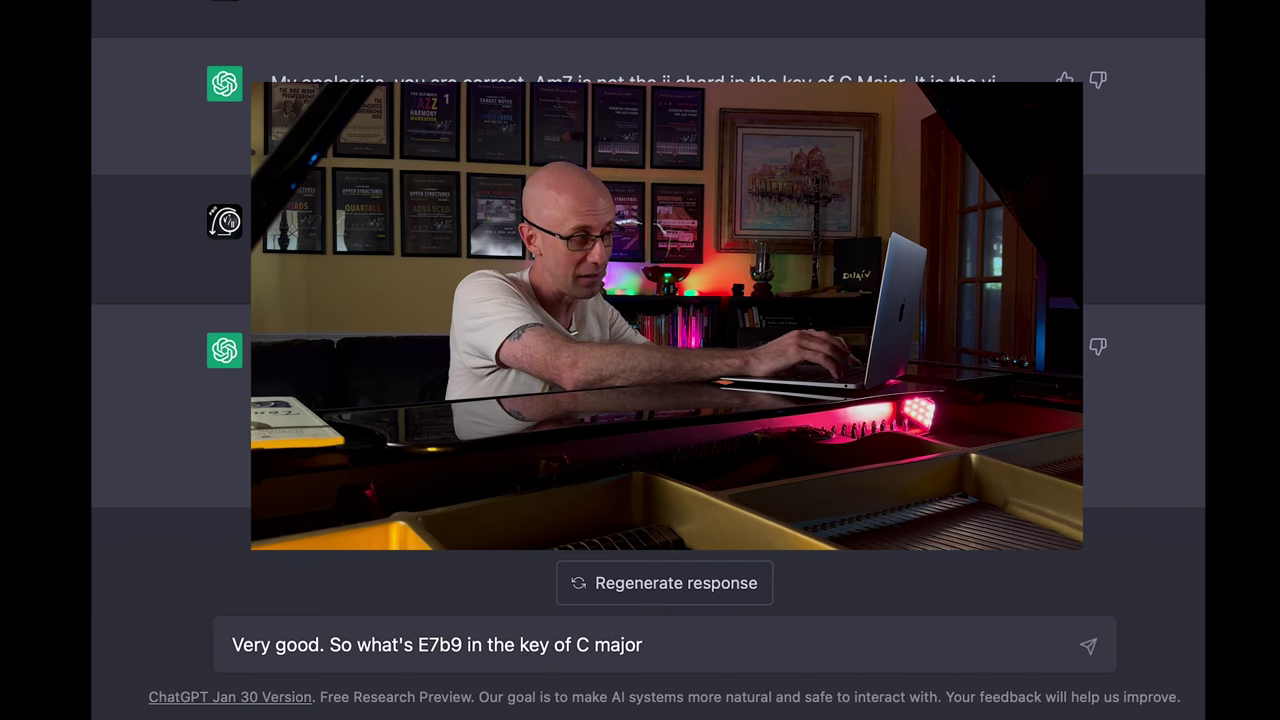
type("?")
key("Return")
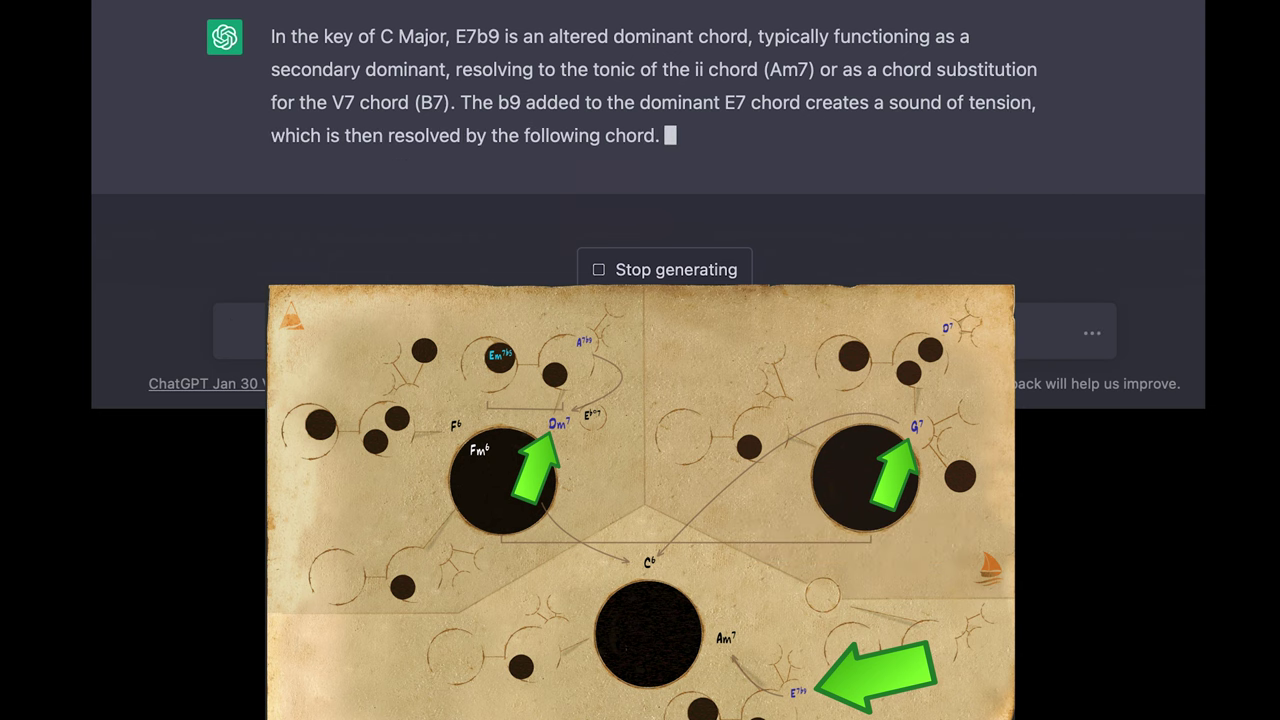
type("That's")
type(" wrong! Listen, the E7b9 is the V7b9/vi. E7b9 is the V7 of the Am")
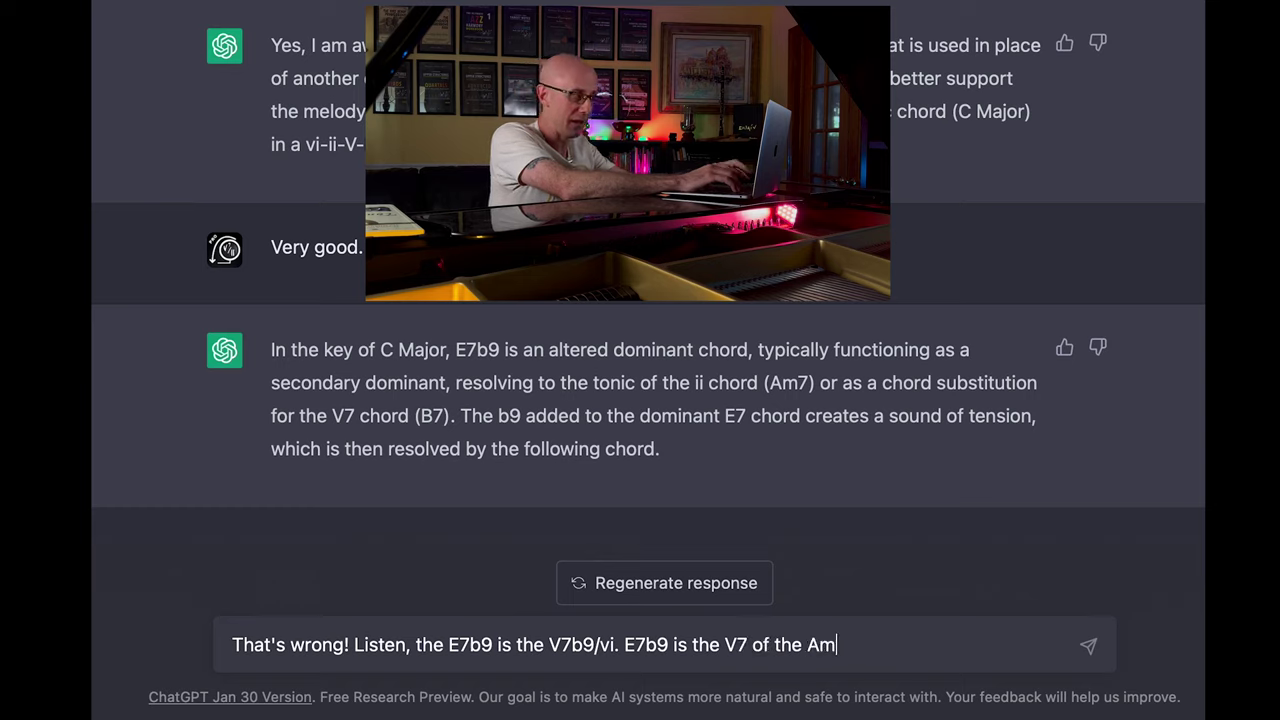
type(". And the A")
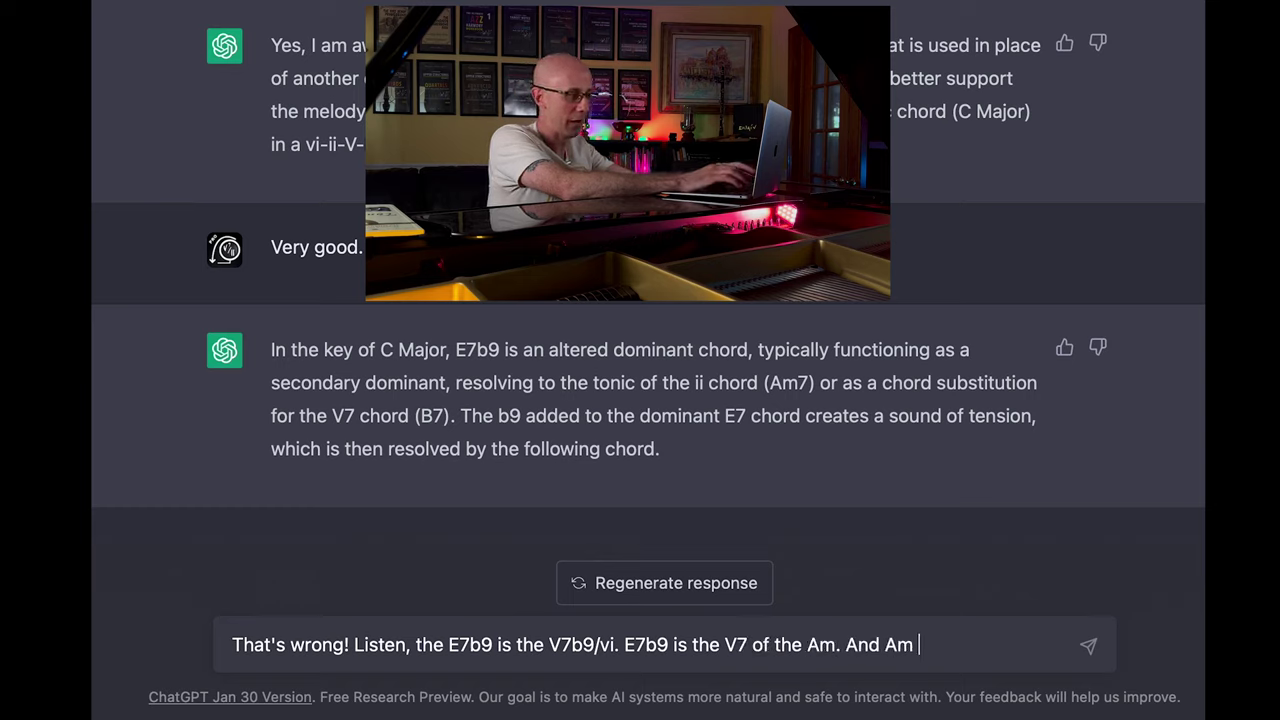
type("o E7b")
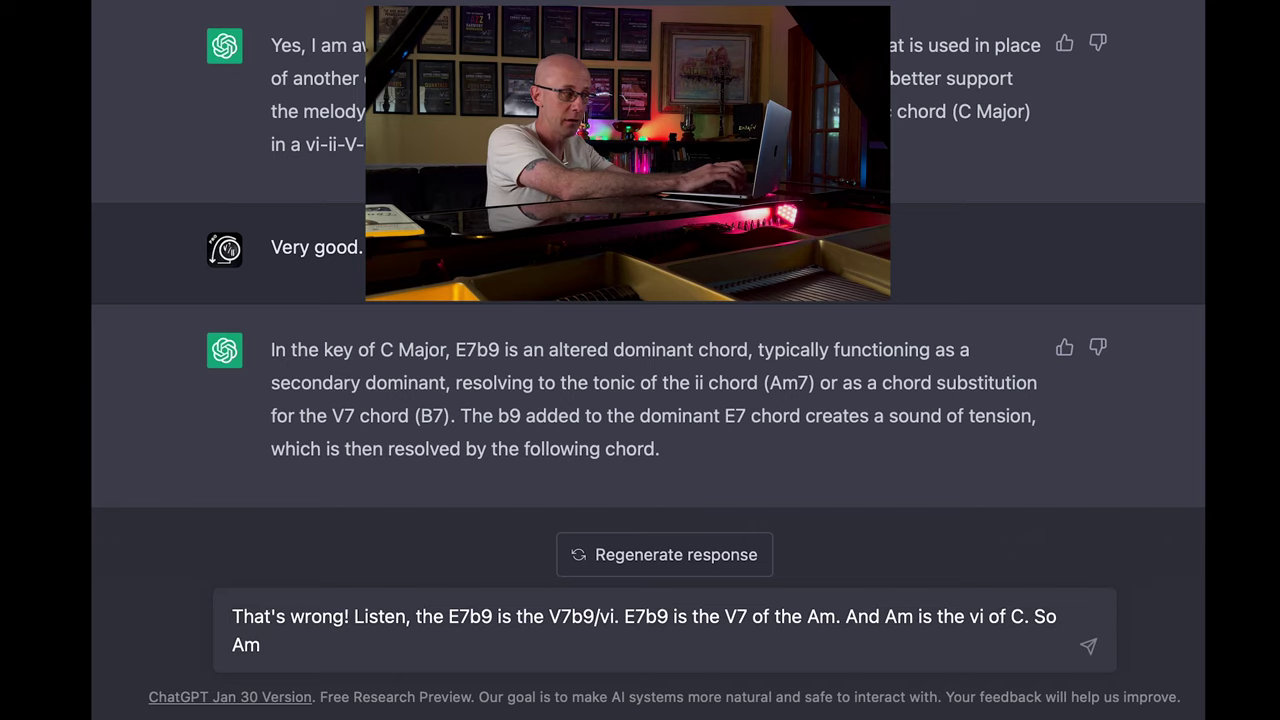
type("9 is the secondary dominant of")
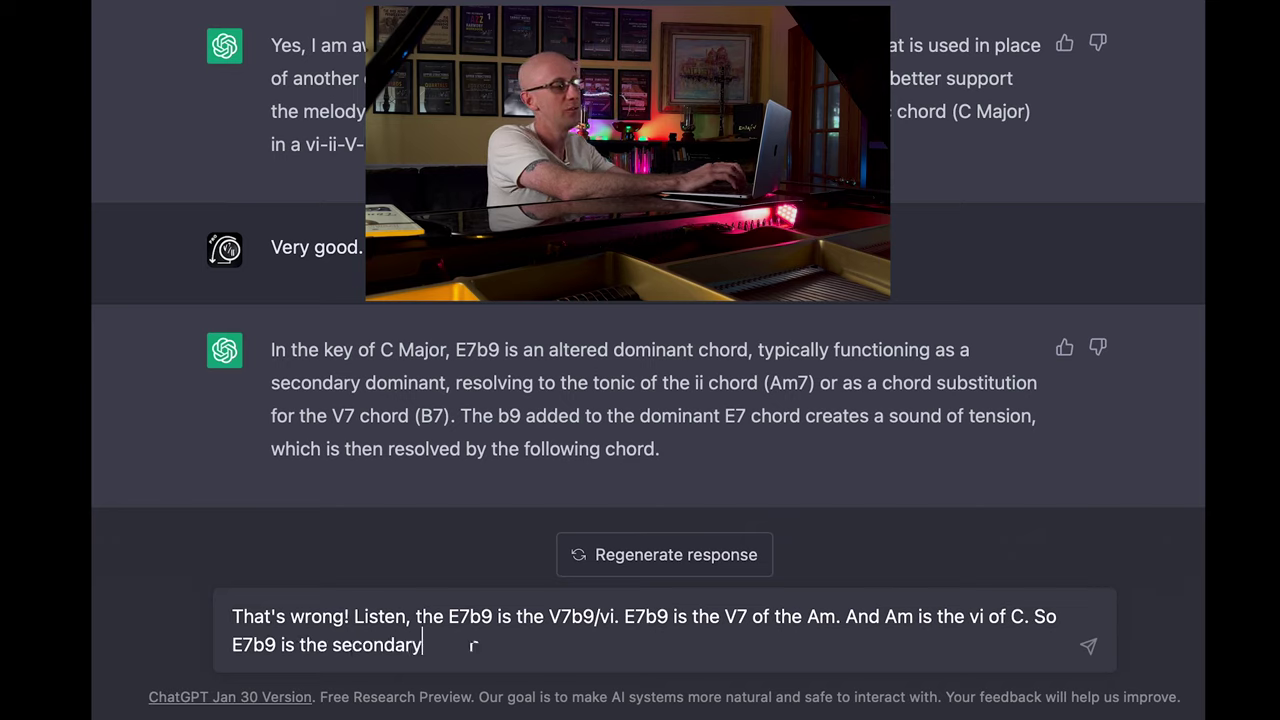
key("alt+BackSpace")
key("alt+BackSpace")
key("alt+BackSpace")
type("a se")
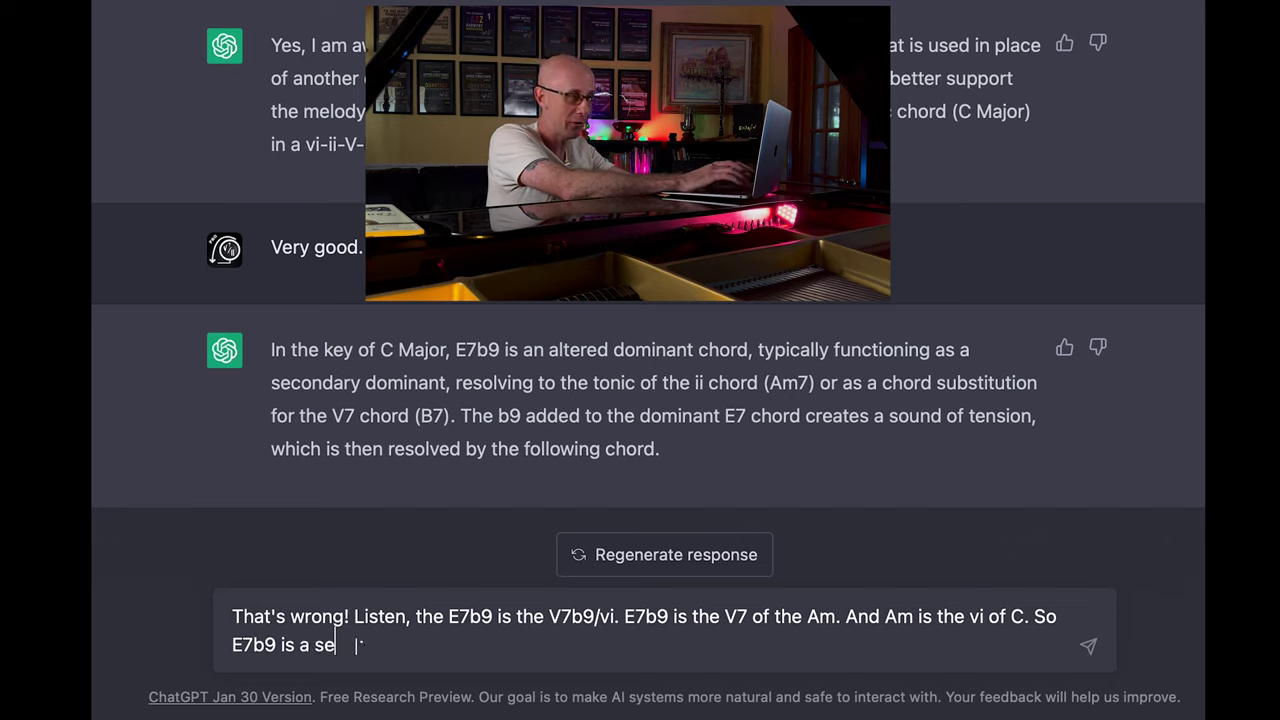
type("condary dominant that resol")
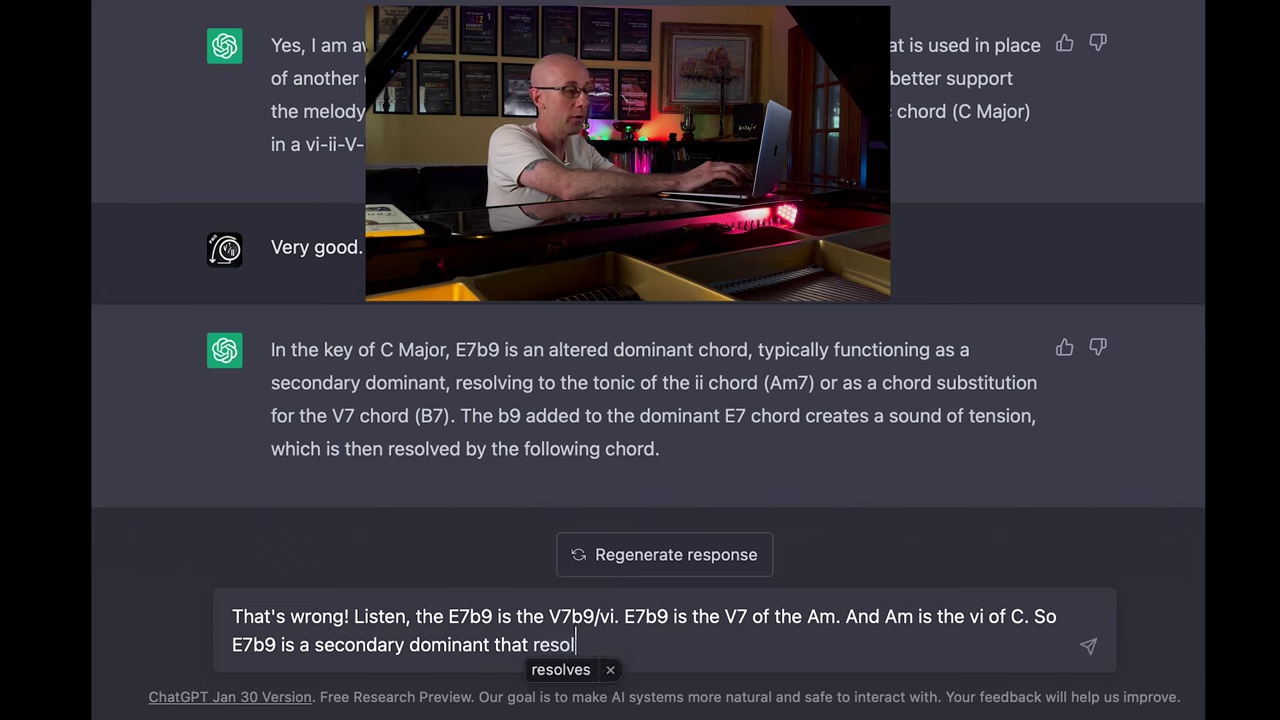
type("ves to Am, the vi in the key of C")
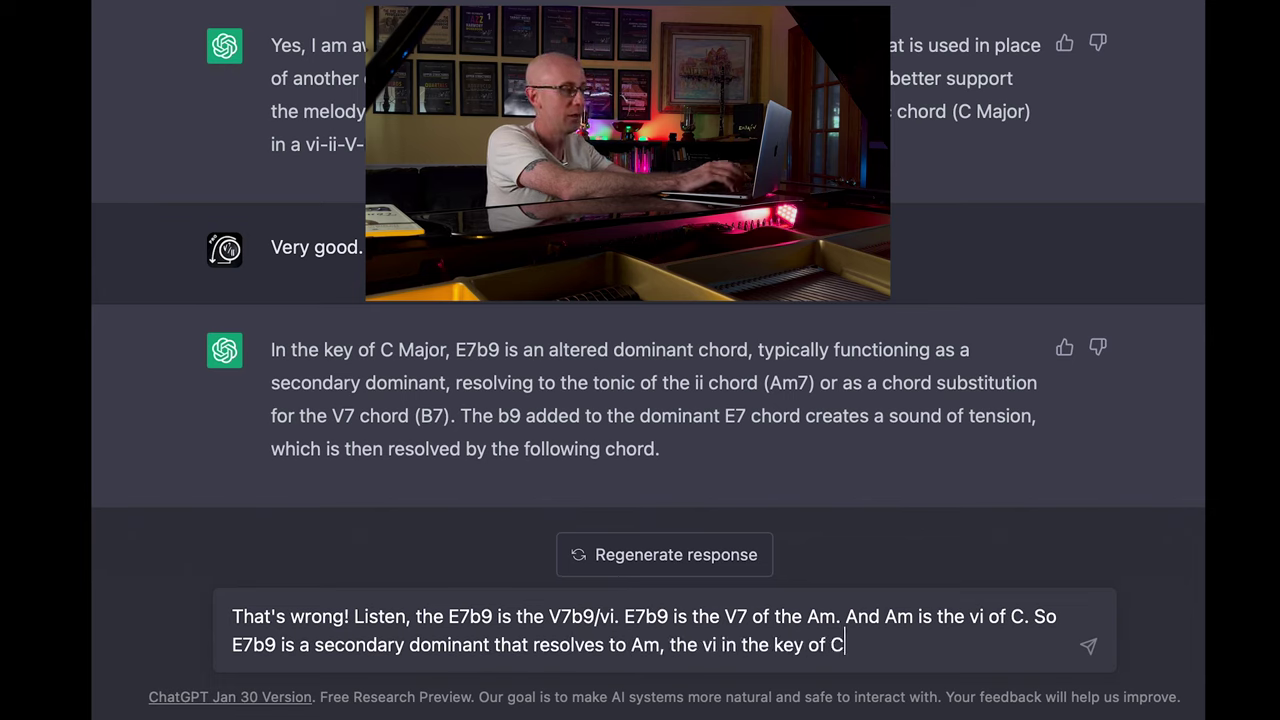
type(" major. Am is acting as")
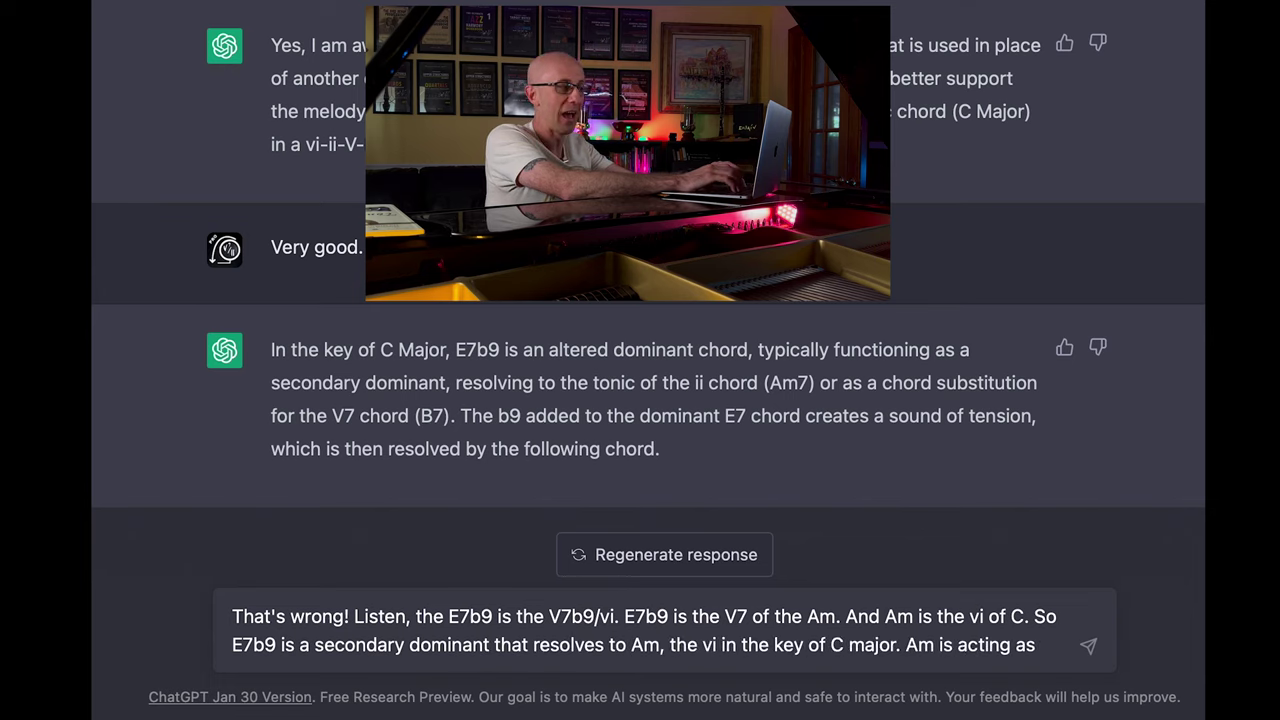
type(" a tonic")
type(" chord, substi")
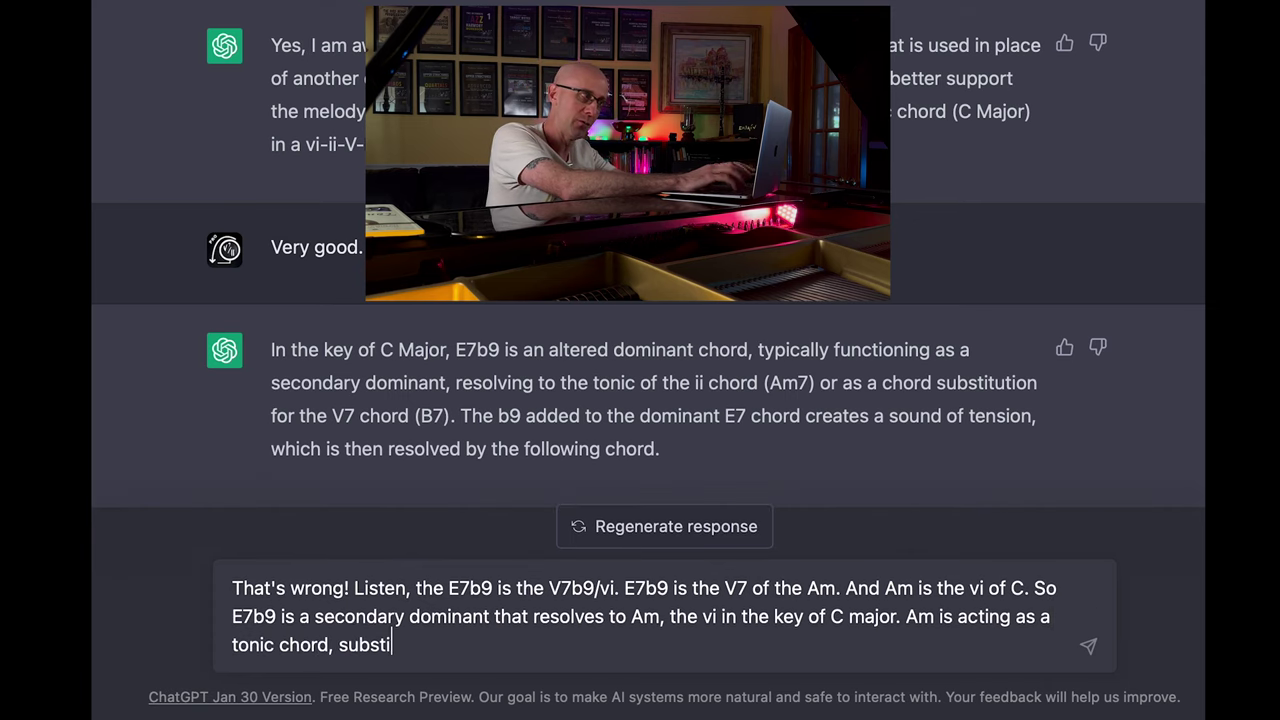
type("tuting the C,")
key("BackSpace")
type(", which is the I, the tonic.")
key("Return")
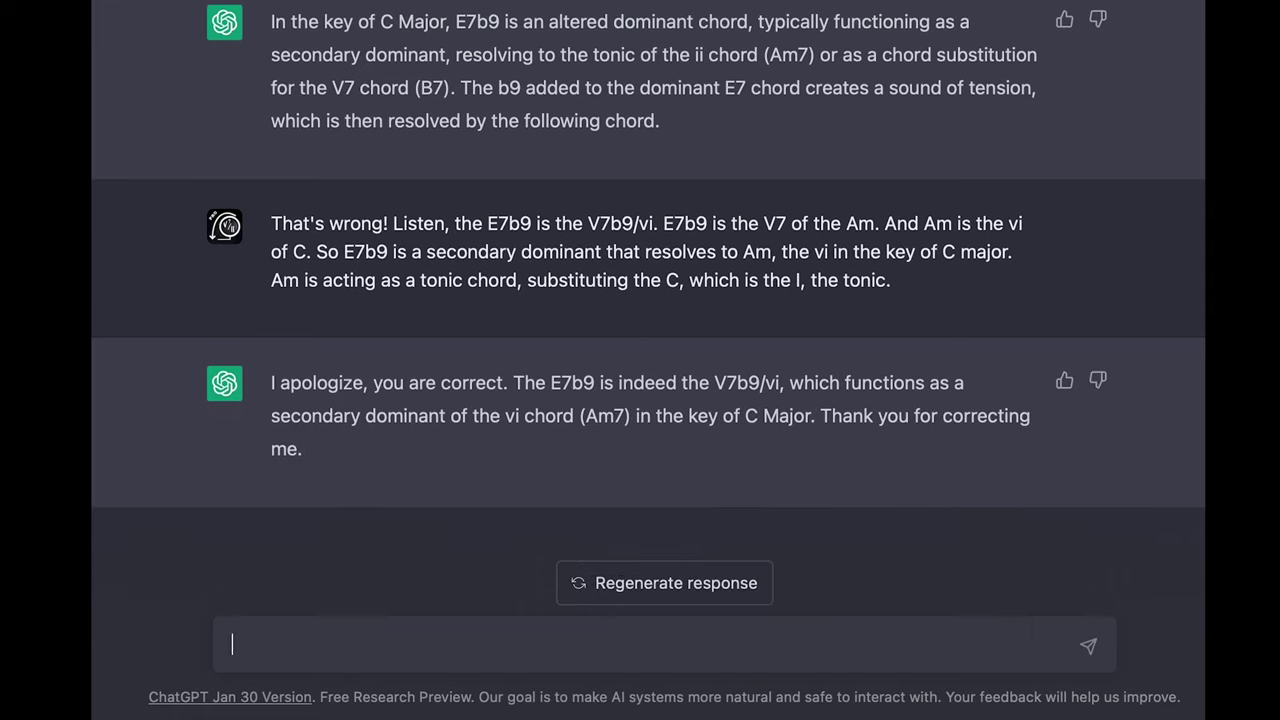
Ask 'So what is E7b9 in the key of C major' again and start replying 'Much better! But you got something wrong'.
type("So what is E7b9 in the k")
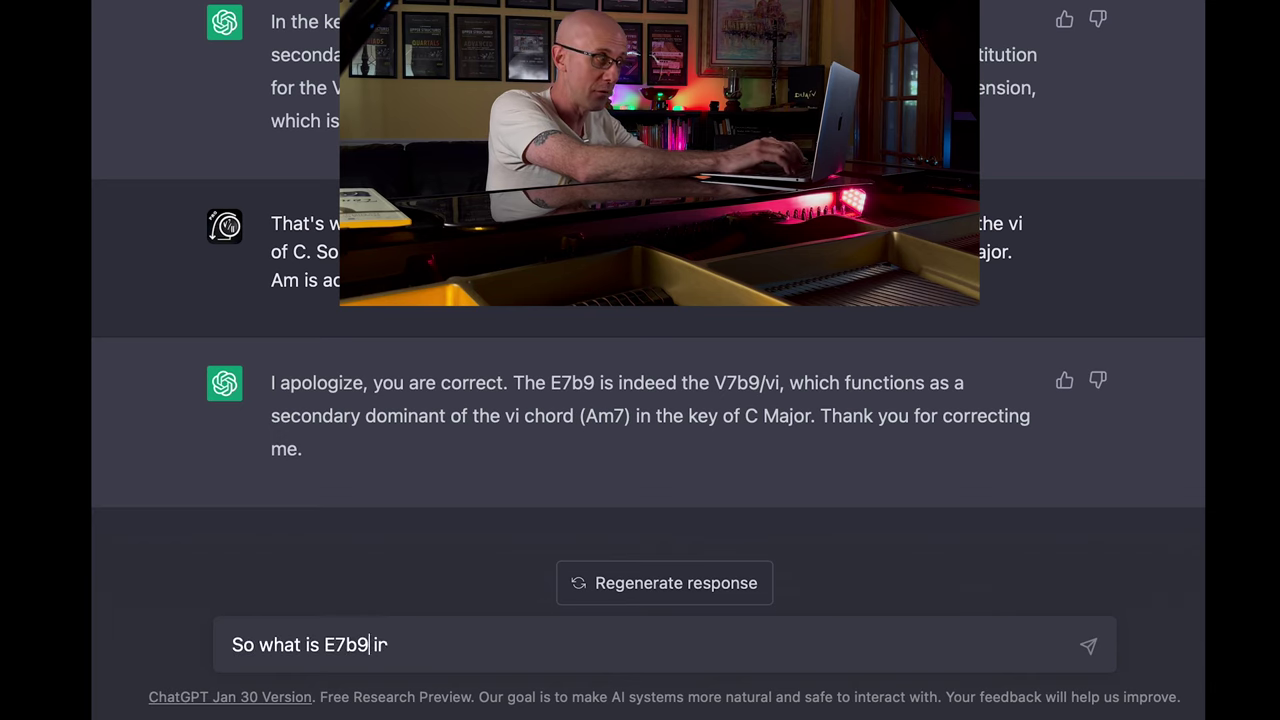
type("ey of C major")
key("Return")
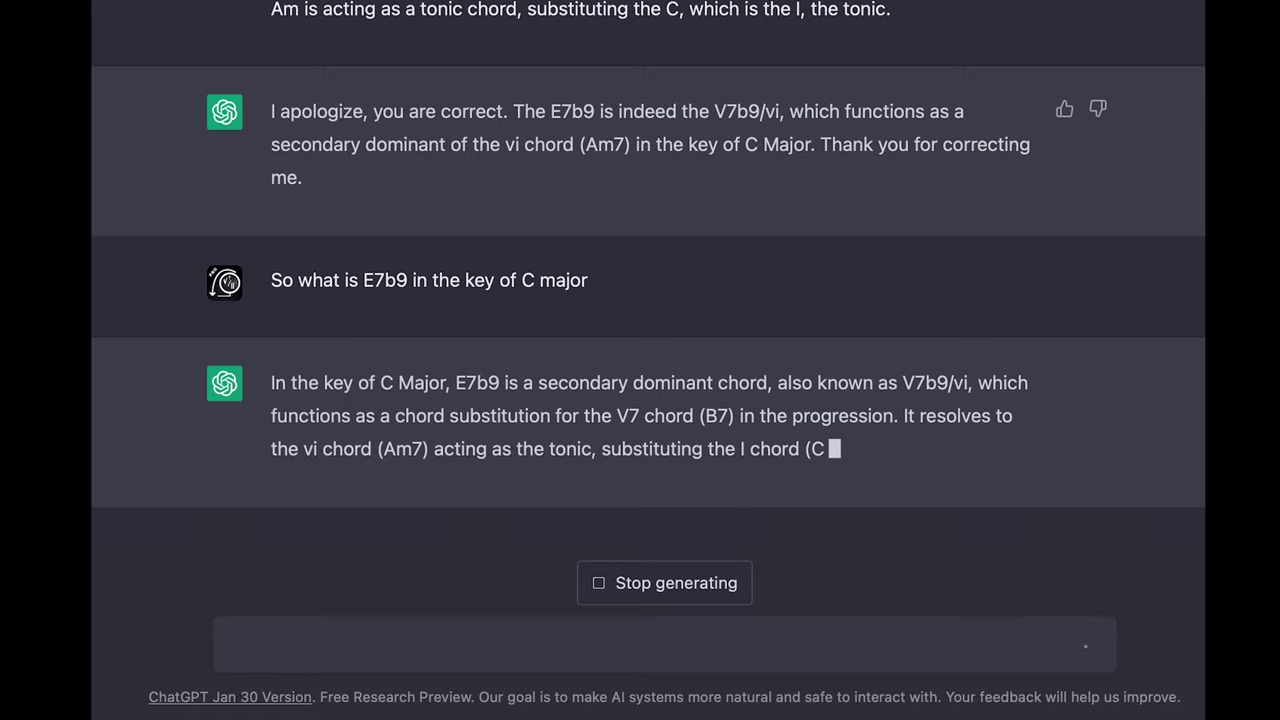
type("Much better! ")
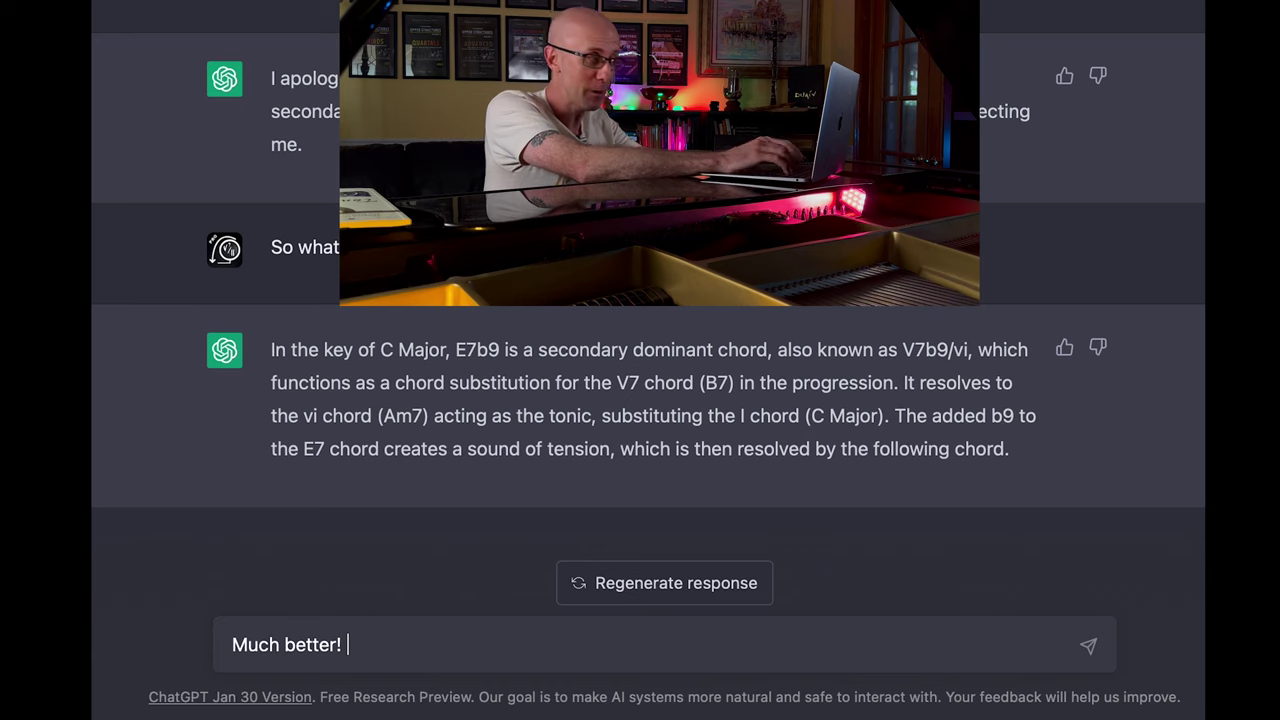
type("But you got something ")
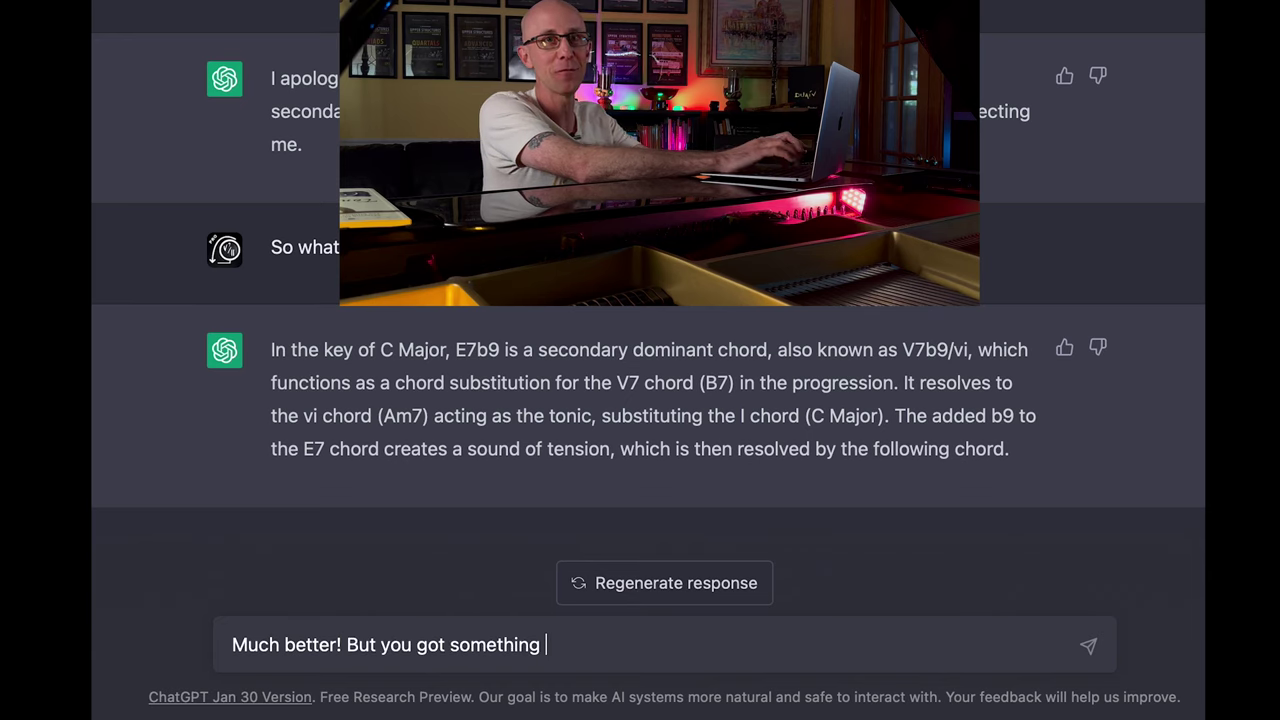
type("wrong: E7b9 is not a chord substitution for the V7 (B7). It i")
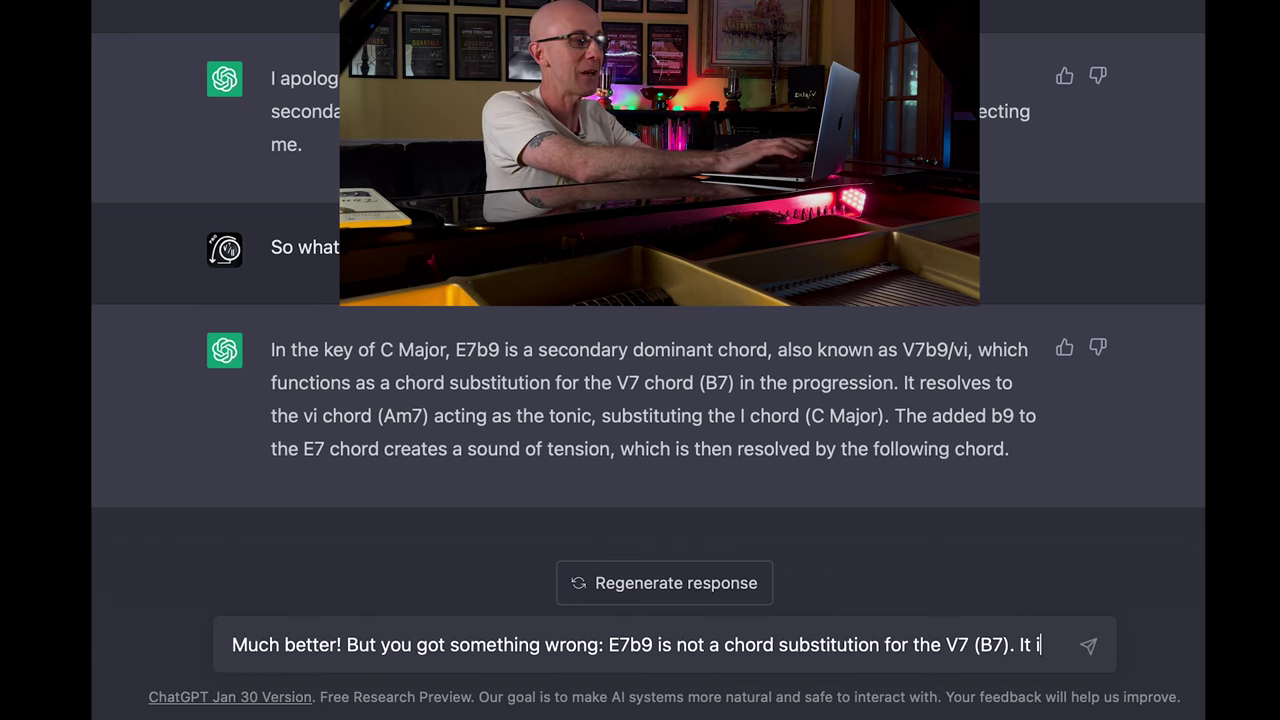
type("s a secondary dominant. The V/vi.")
Send the correction that E7b9 is V/vi, not a B7 substitute, then ask what E7b9 is in C major.
key("Return")
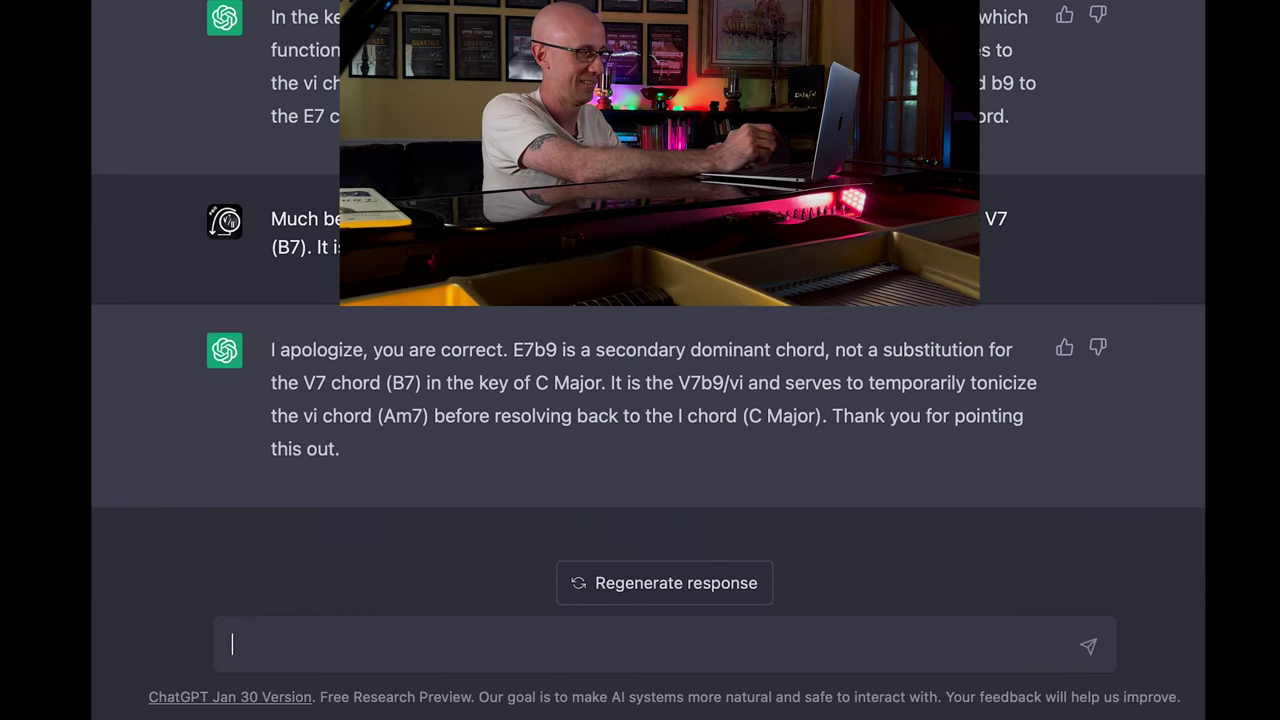
type("Now, what is an")
type(" E7b9 in the key of")
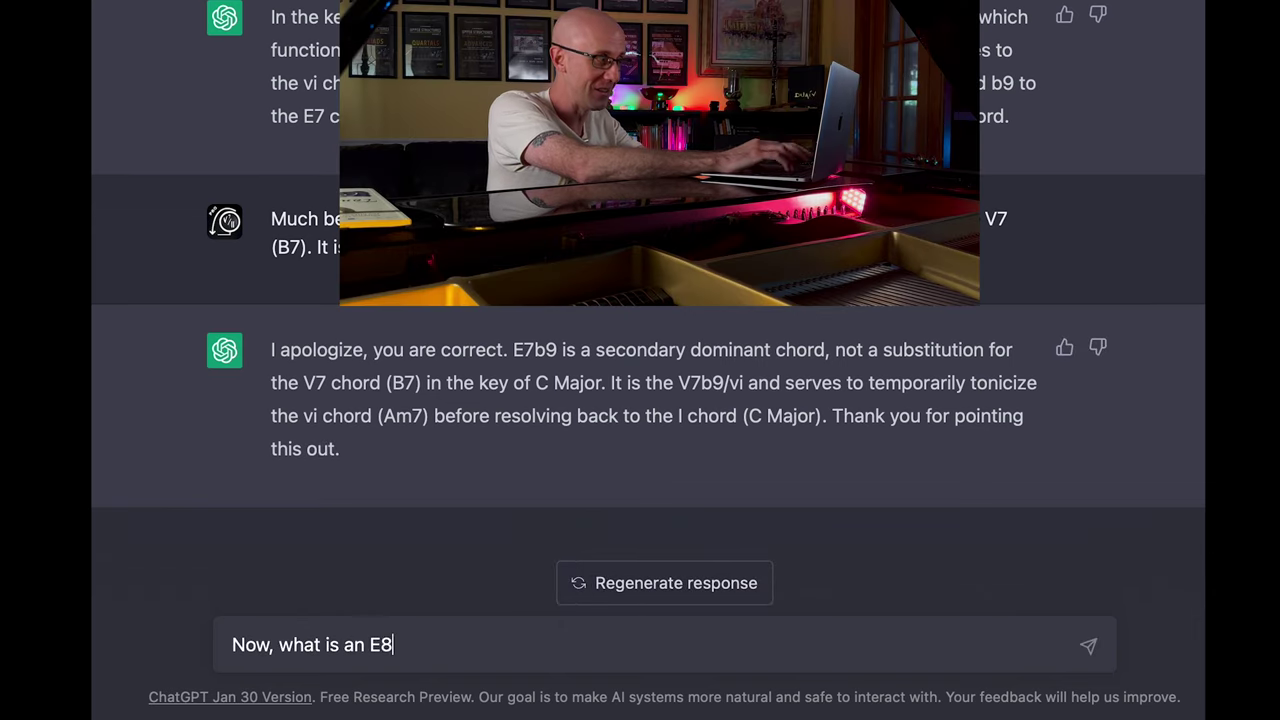
type(" C major?")
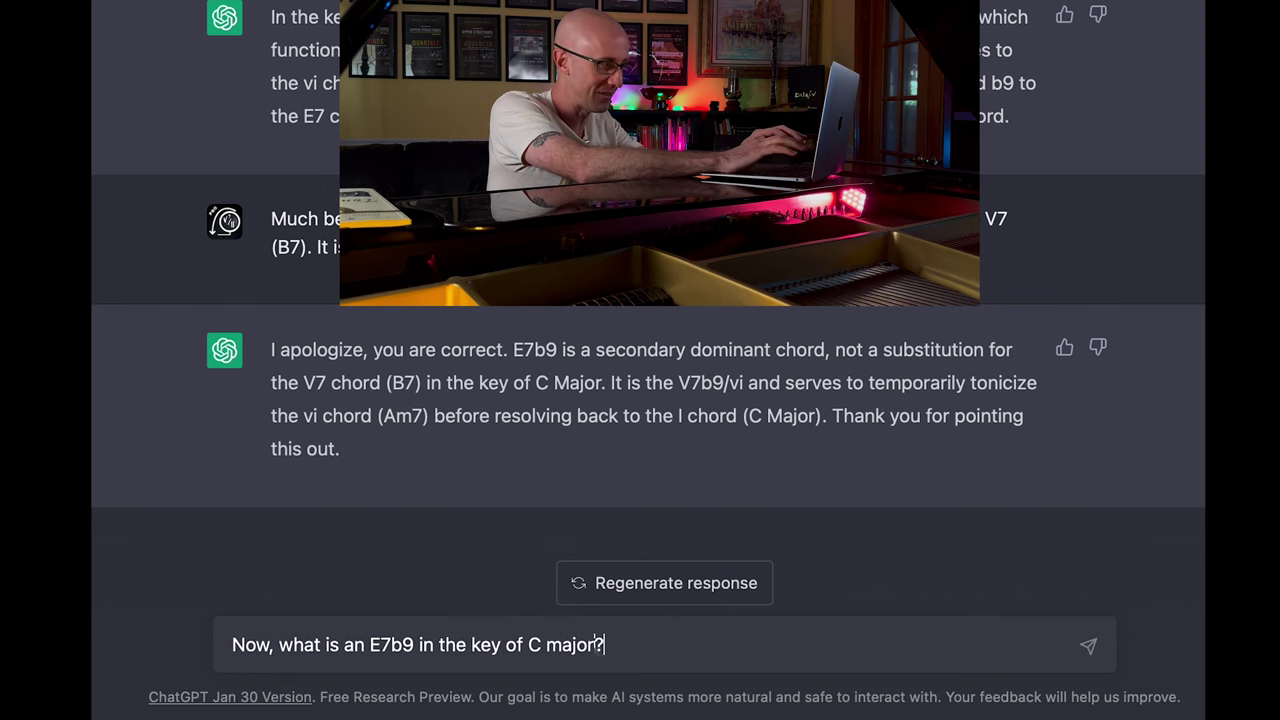
Send the question about E7b9 in C major and begin asking for a harmonic analysis.
key("Return")
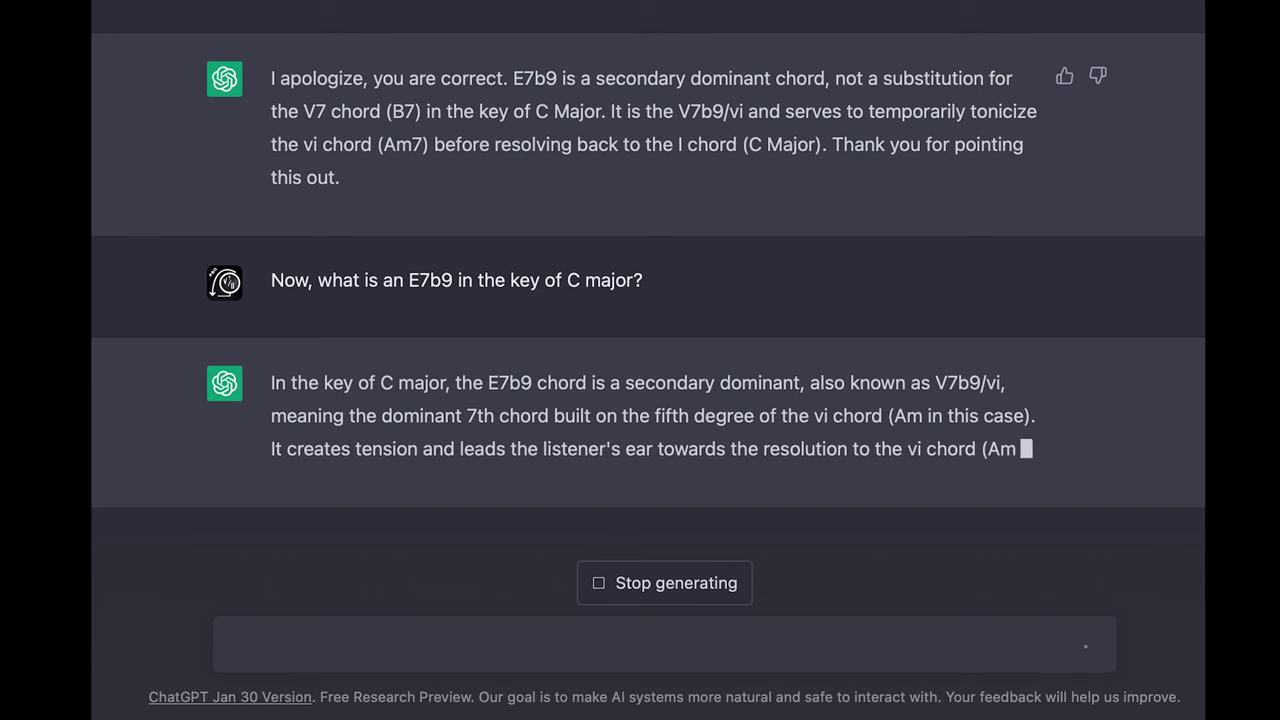
type("Very good. So what is the harmonic analy")
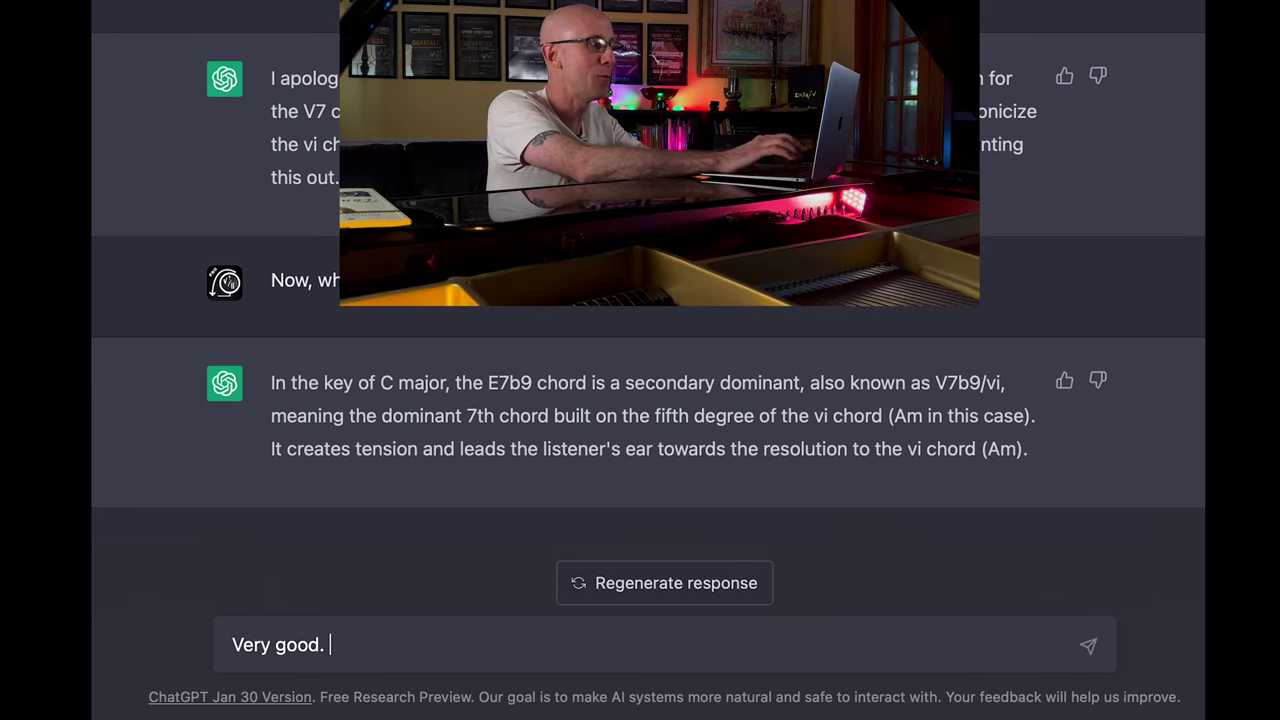
key("alt+BackSpace")
key("alt+BackSpace")
Request a Roman-numeral analysis of the pasted chord chart, then start objecting that A7b9 isn't vi7b9.
type("roman numerals analysis of this progression:")
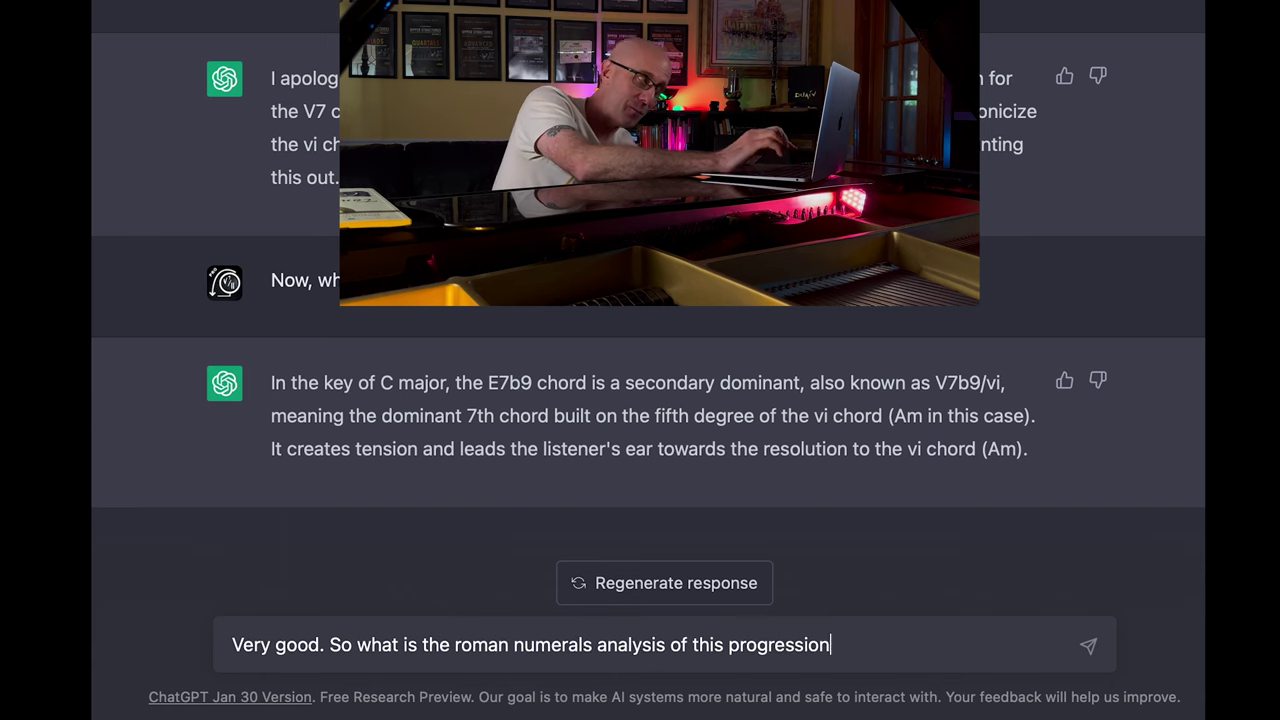
key("shift+Return")
type("|C6 - - - | - - - - | E7b9 - - - | - - - - | | A7b9 - - - | - - - - | Dm7 - - - | - - - - | | E7b9 - - - | - - - - | Am7 - - - | - - - - | | D7 - - - | - - - - | Dm7 - - - | G7 - - - | |C6 - - - | - - - - | E7b9 - - - | - - - - | | A7b9 - - - | - - - - | Dm7 - - - | - - - - | | F6 - - - | Fm6 - - - | Cmaj7 - Em7b5/Bb - | A7 - - - | | Dm7 - - - | G7 - - - | C6 - Ebo7 - | Dm7 - G7 - |")
key("Return")
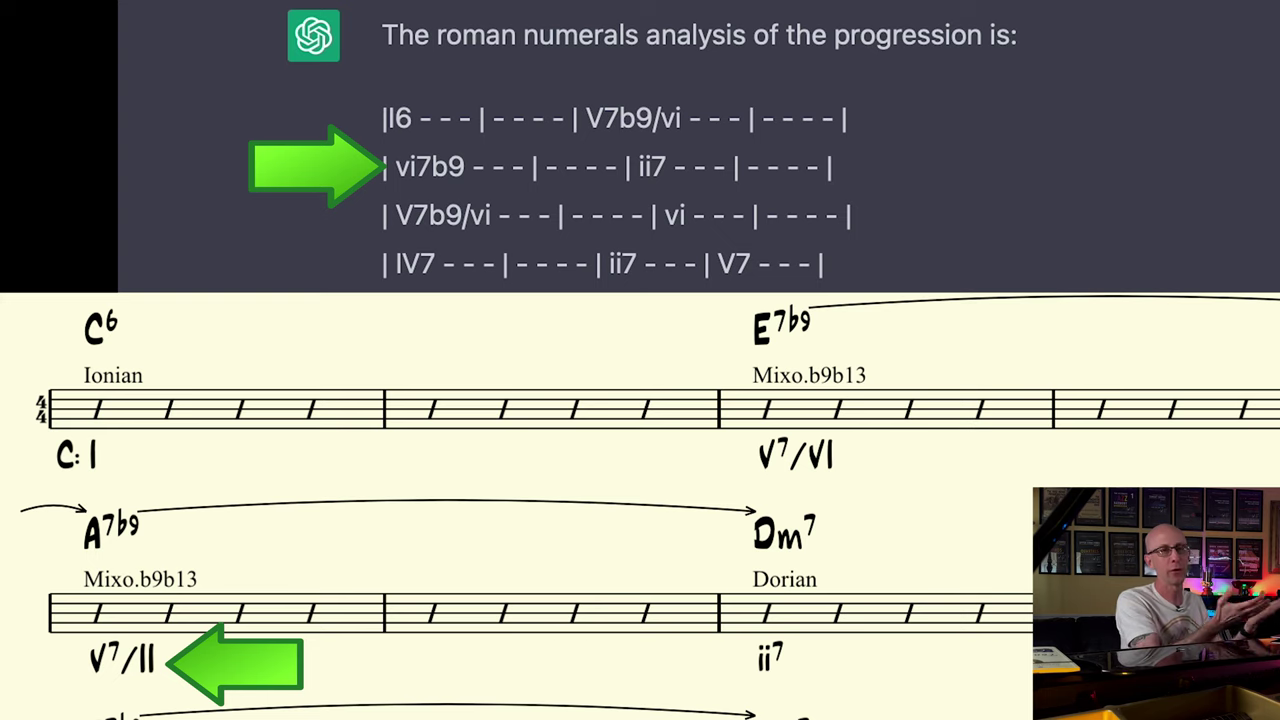
type("That's")
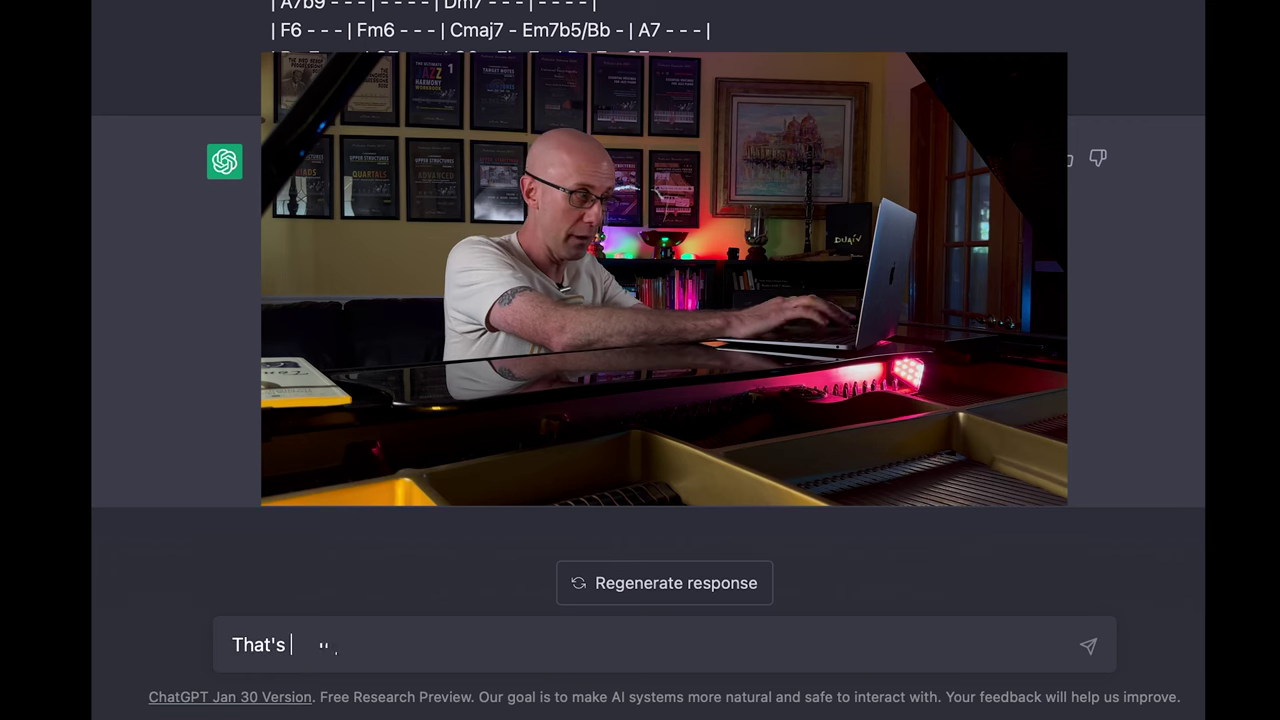
type(" better. But now, the A7b9")
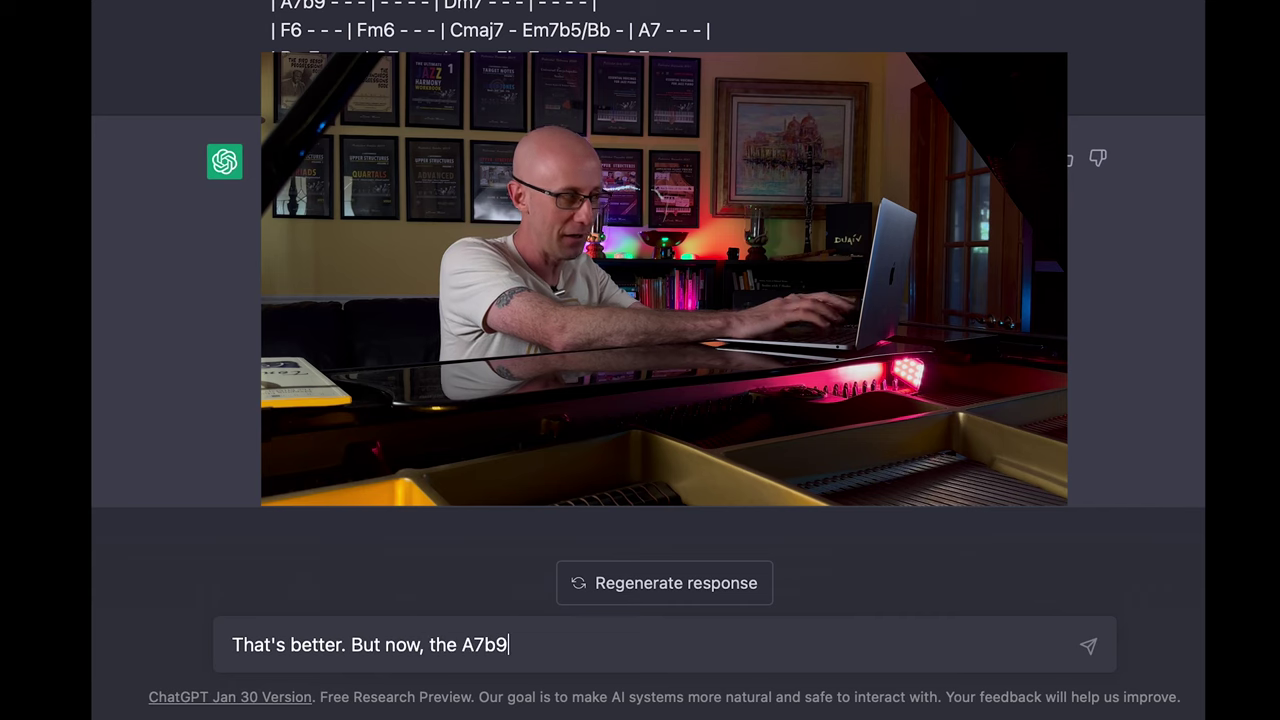
type(" in measure 5 is not")
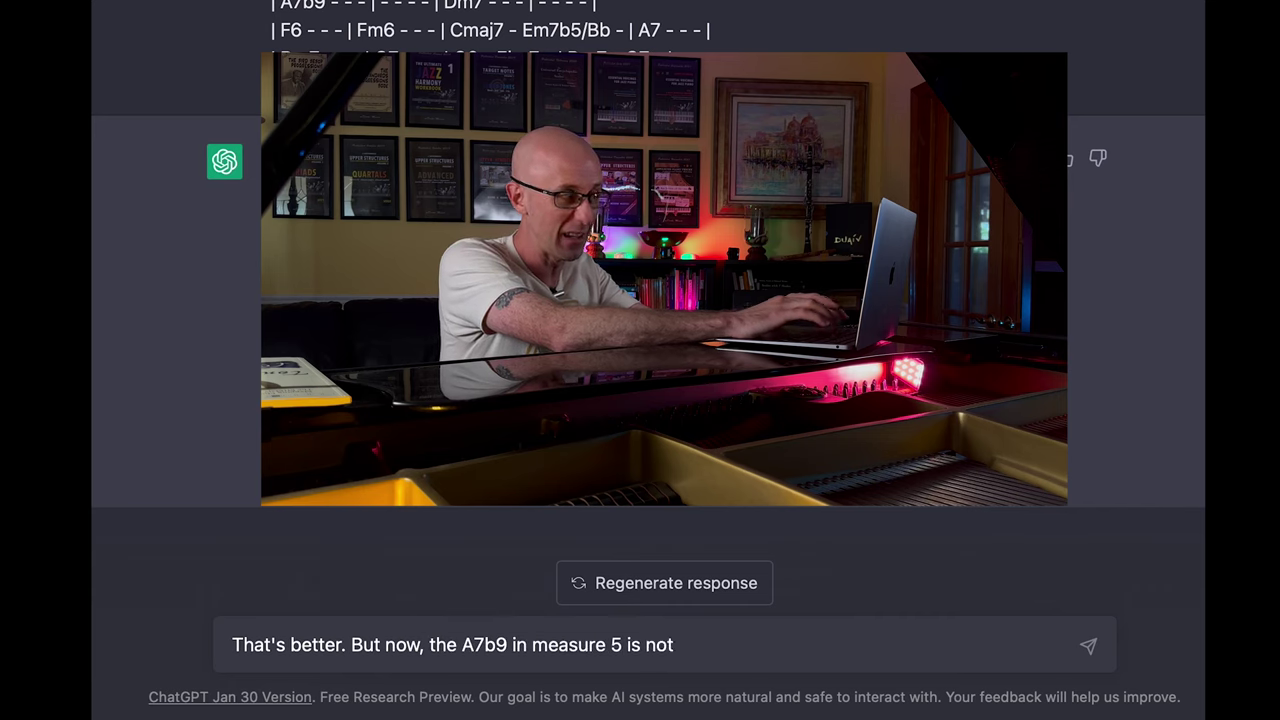
type(" a vi7b9")
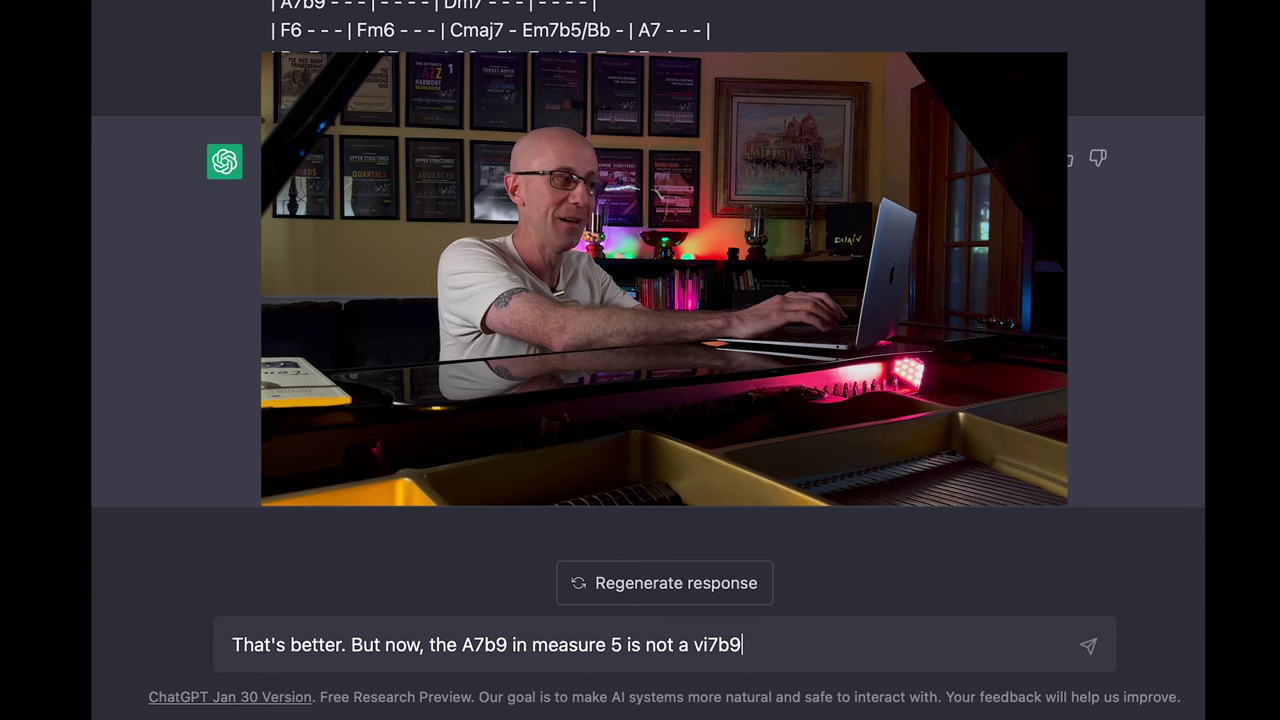
type(". The re's no such chord. A")
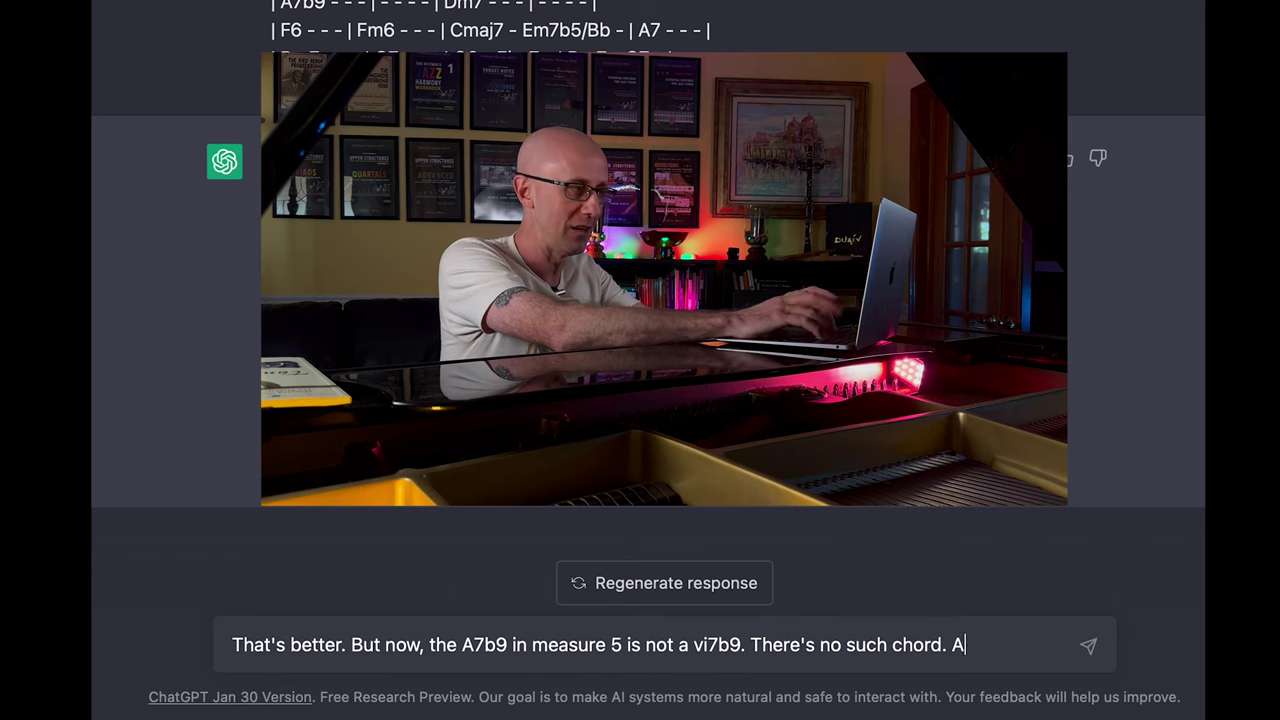
type("7b9 is another secondary dominant, t")
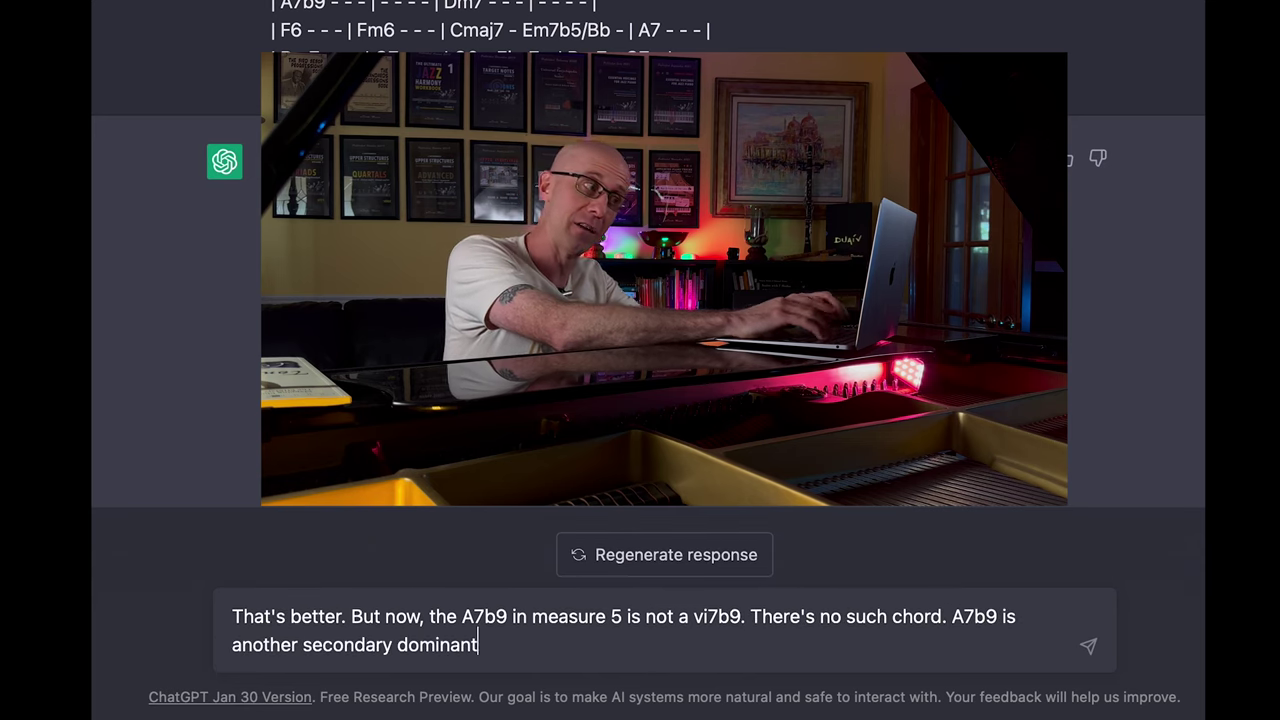
Finish and send the correction that measure 5's A7b9 is V7/ii, not vi7b9.
key("BackSpace")
key("BackSpace")
key("BackSpace")
type(". It is the V7/ii")
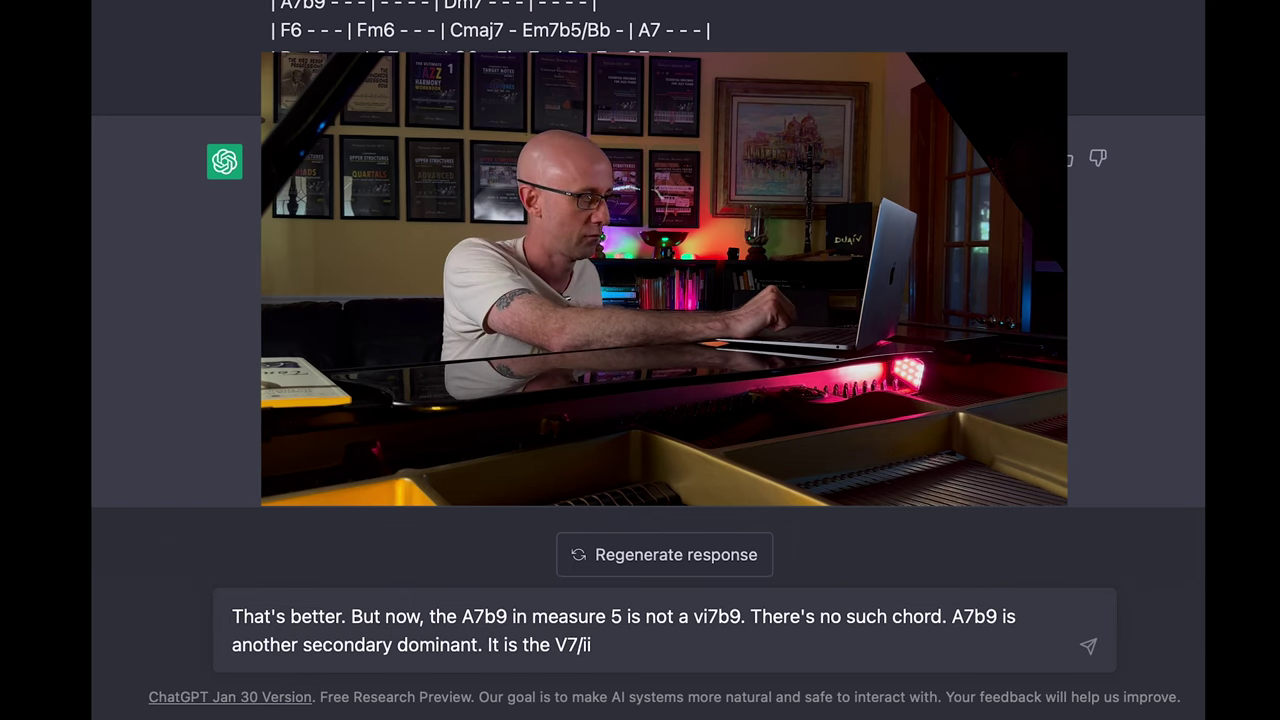
key("Return")
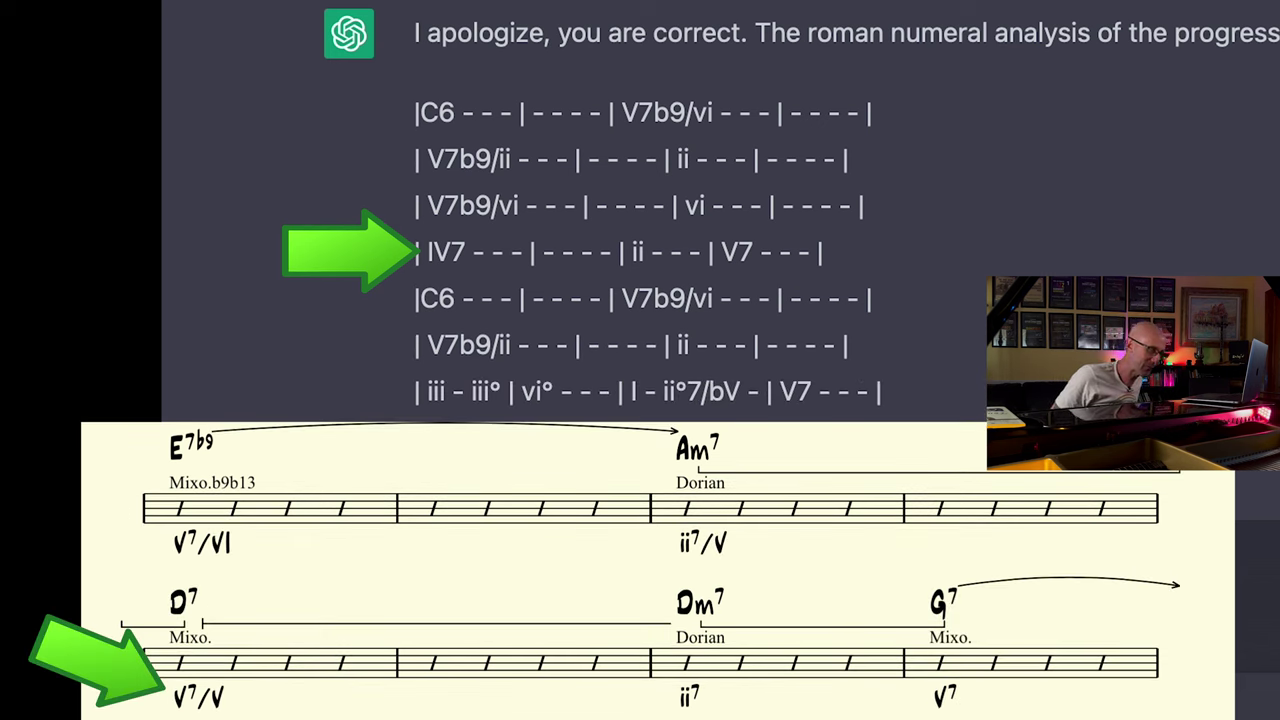
Explain measure 13's D7 is neither IV7 nor ii and ask its Roman numeral, then draft the next analysis request.
type("Way better. But the D7 in measure ")
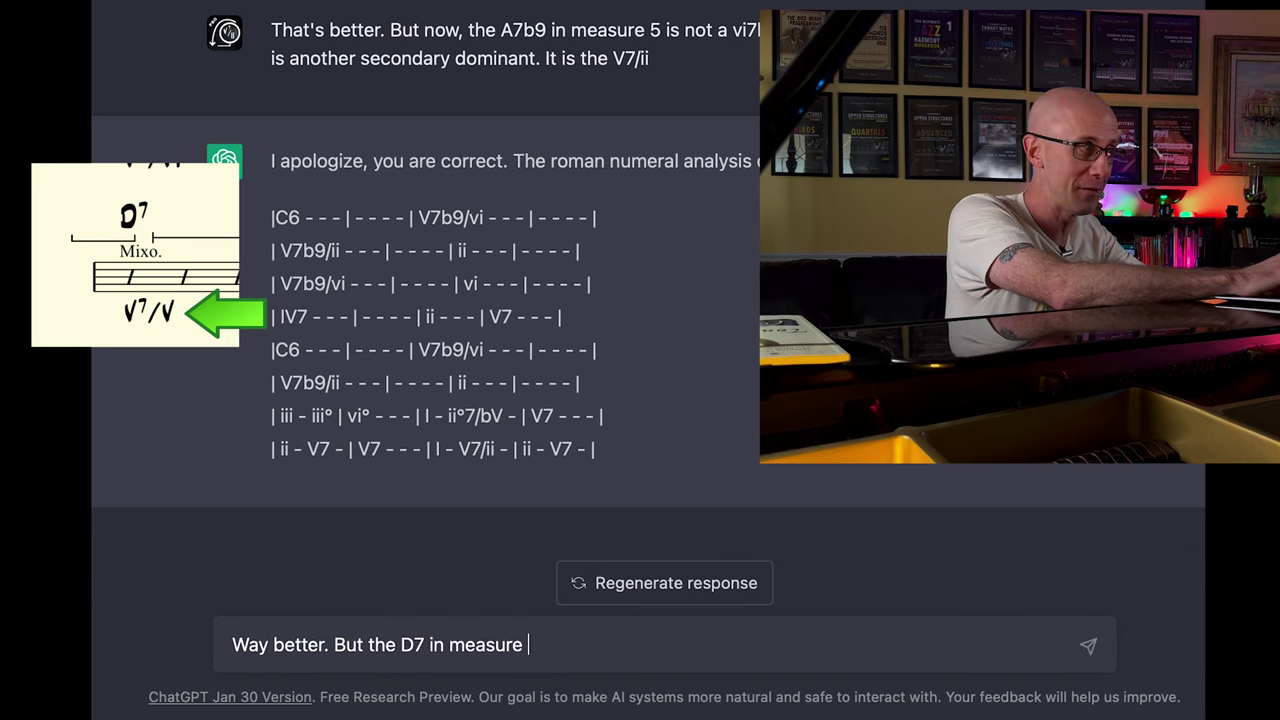
type("13 is not a IV7. Although th")
key("BackSpace")
key("BackSpace")
key("BackSpace")
key("BackSpace")
key("BackSpace")
key("BackSpace")
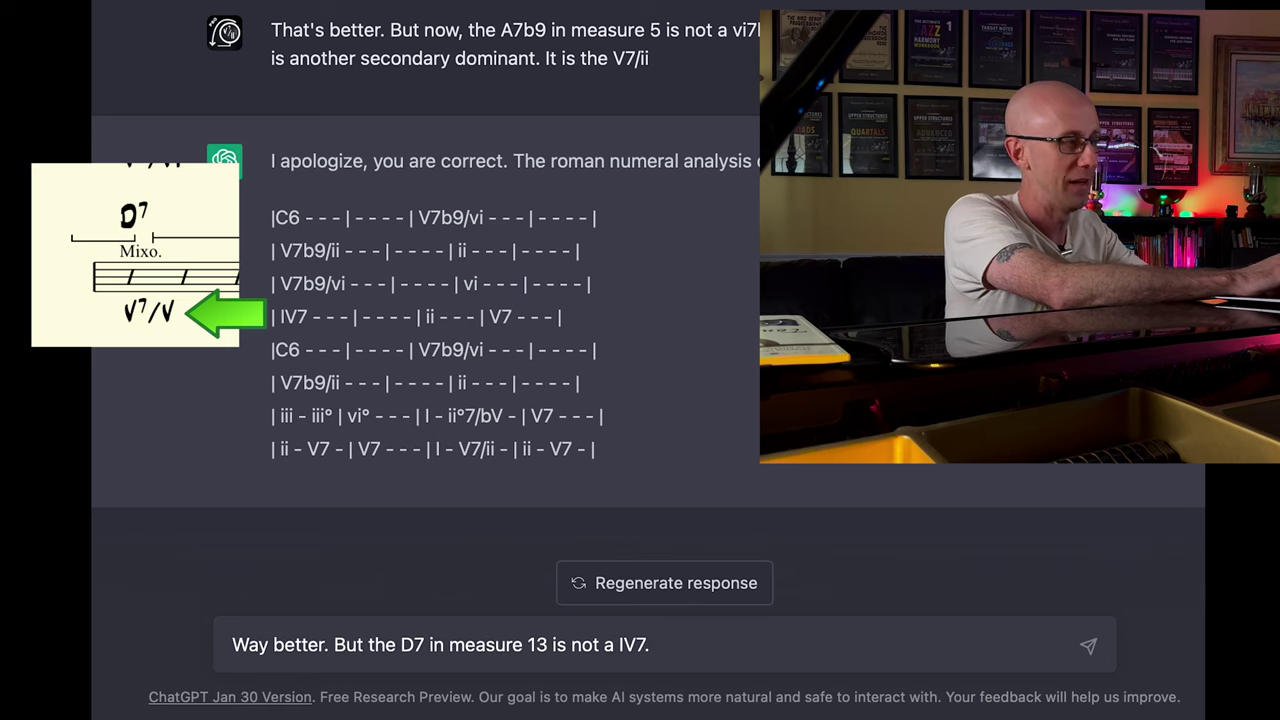
type("d in C major is F not")
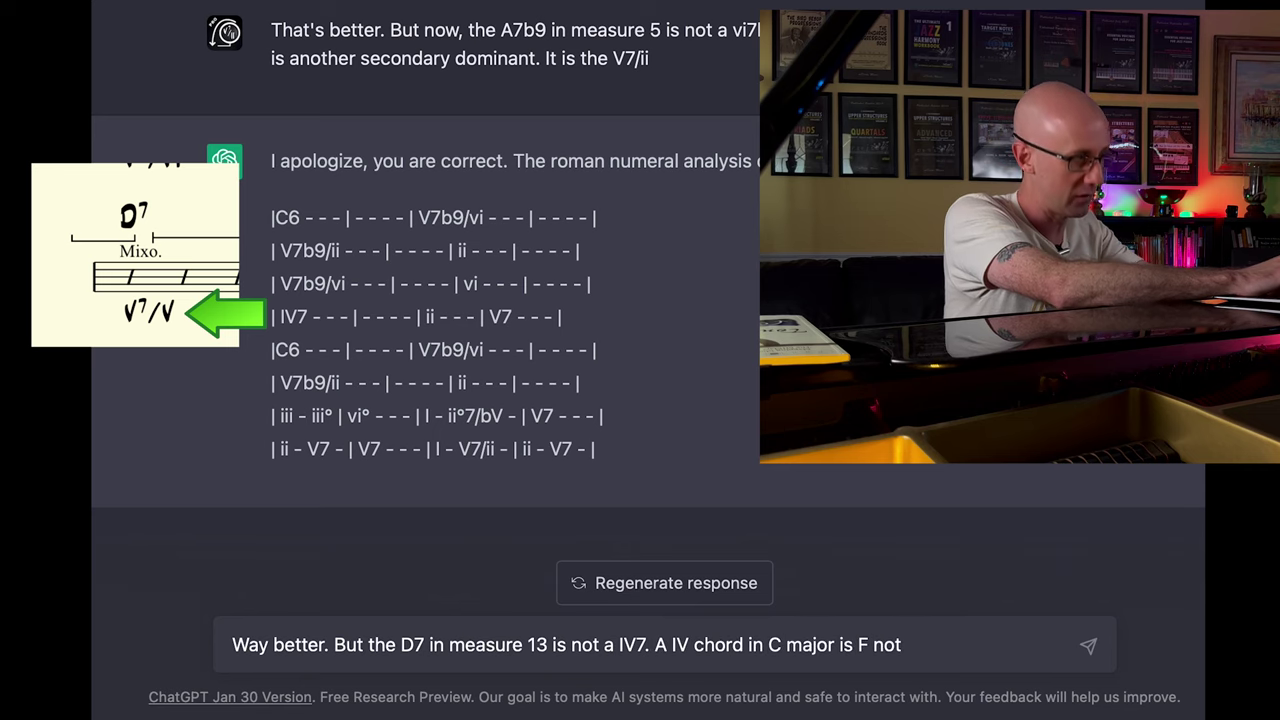
type(" D, and although t")
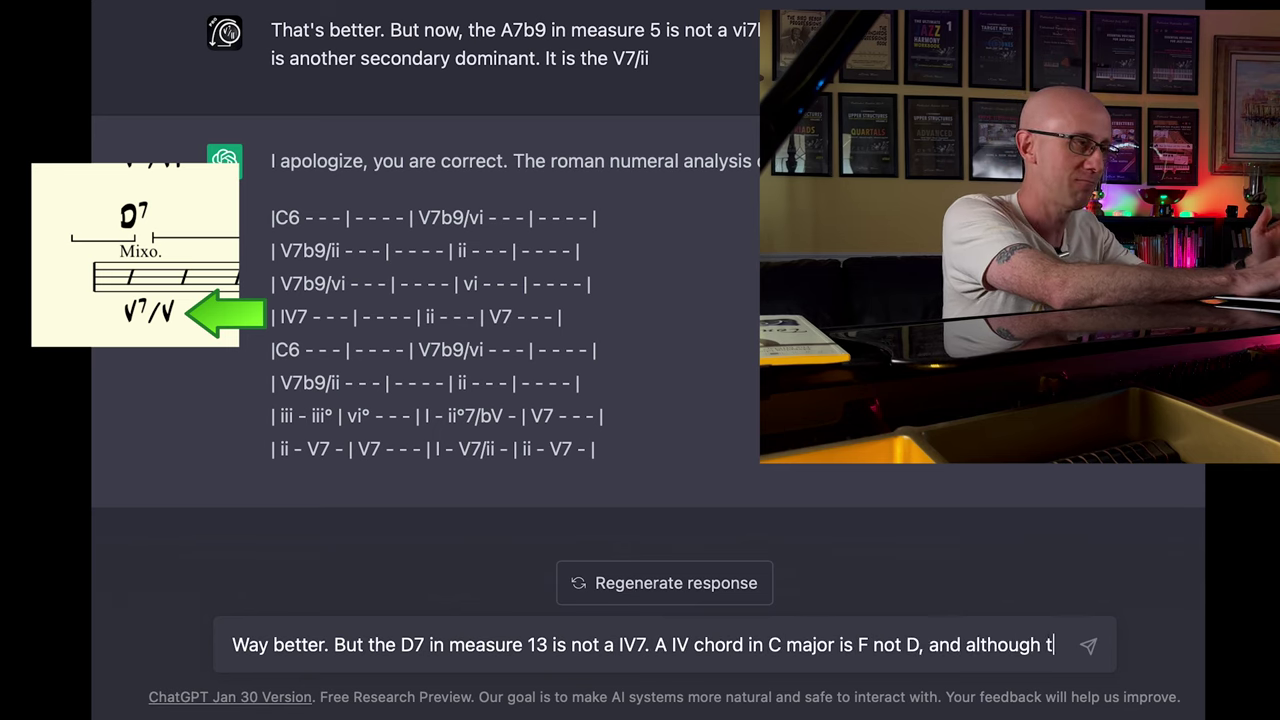
type("he IV7 exists in Blues p")
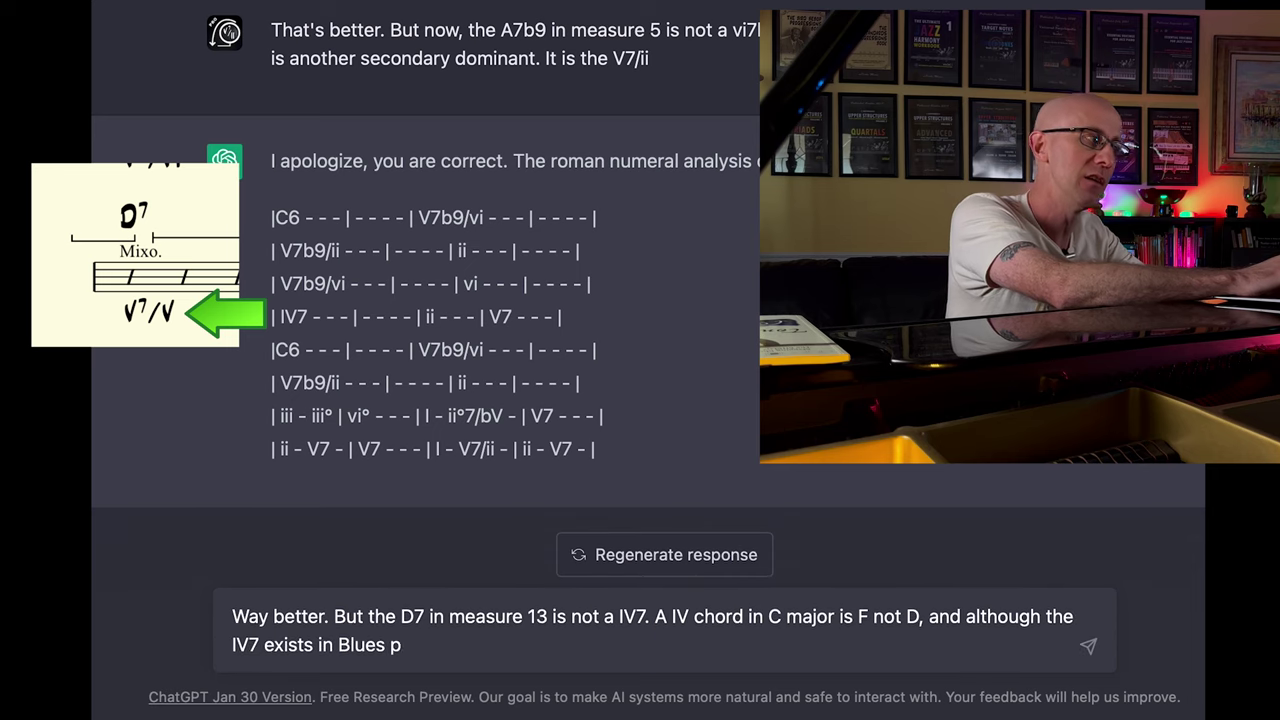
type("rogressions, that's the wrong")
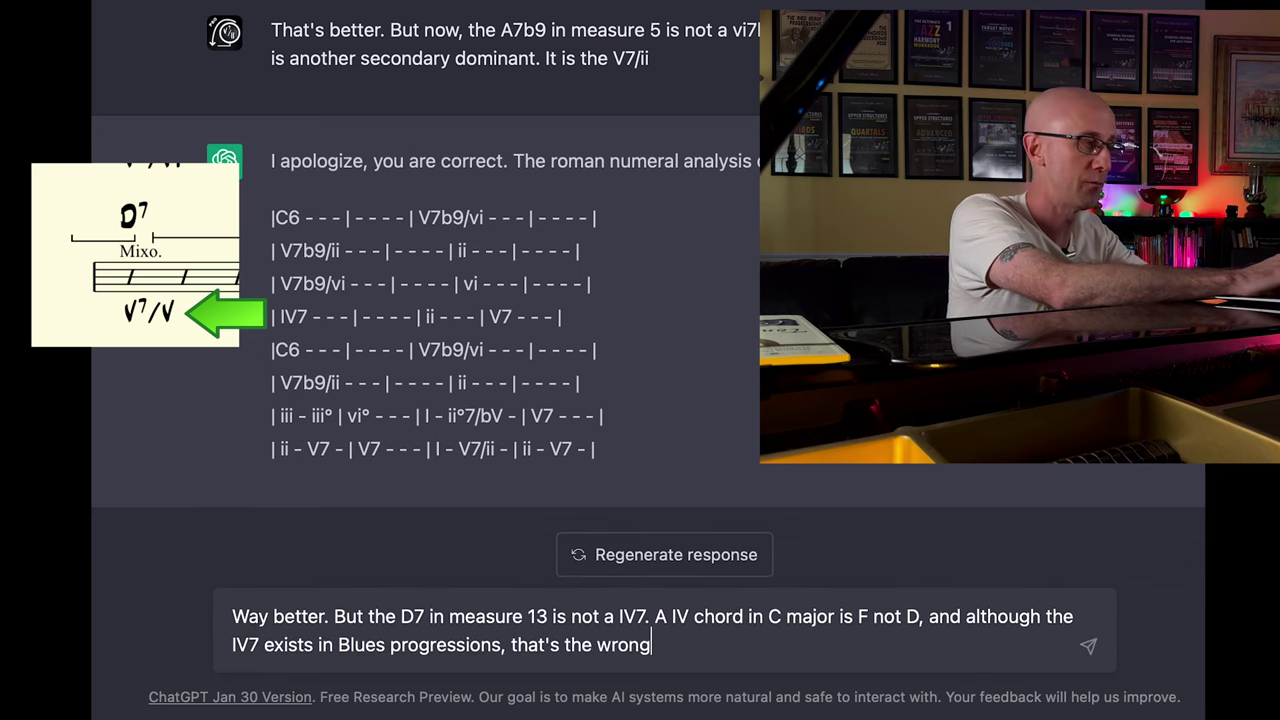
type(" answer, because D is t")
type("he ii in the key of C")
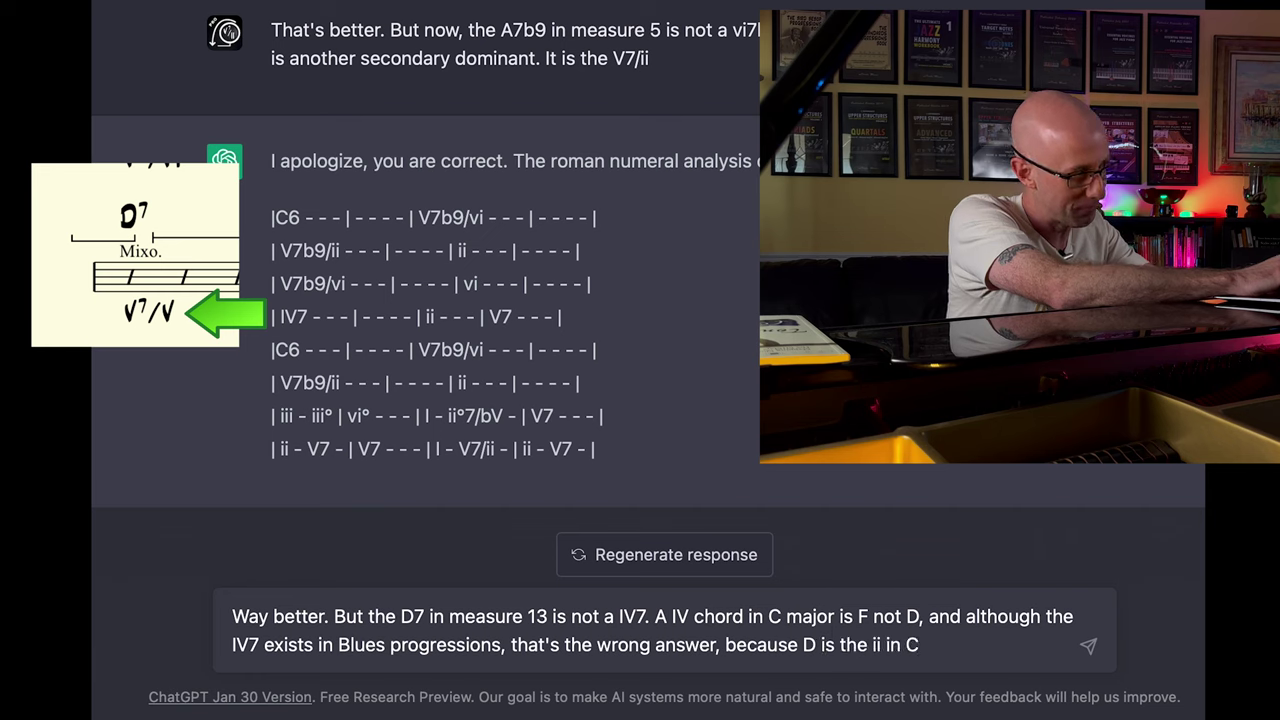
key("BackSpace")
type("the key of C major.")
key("shift+Return")
type("But a ii chord")
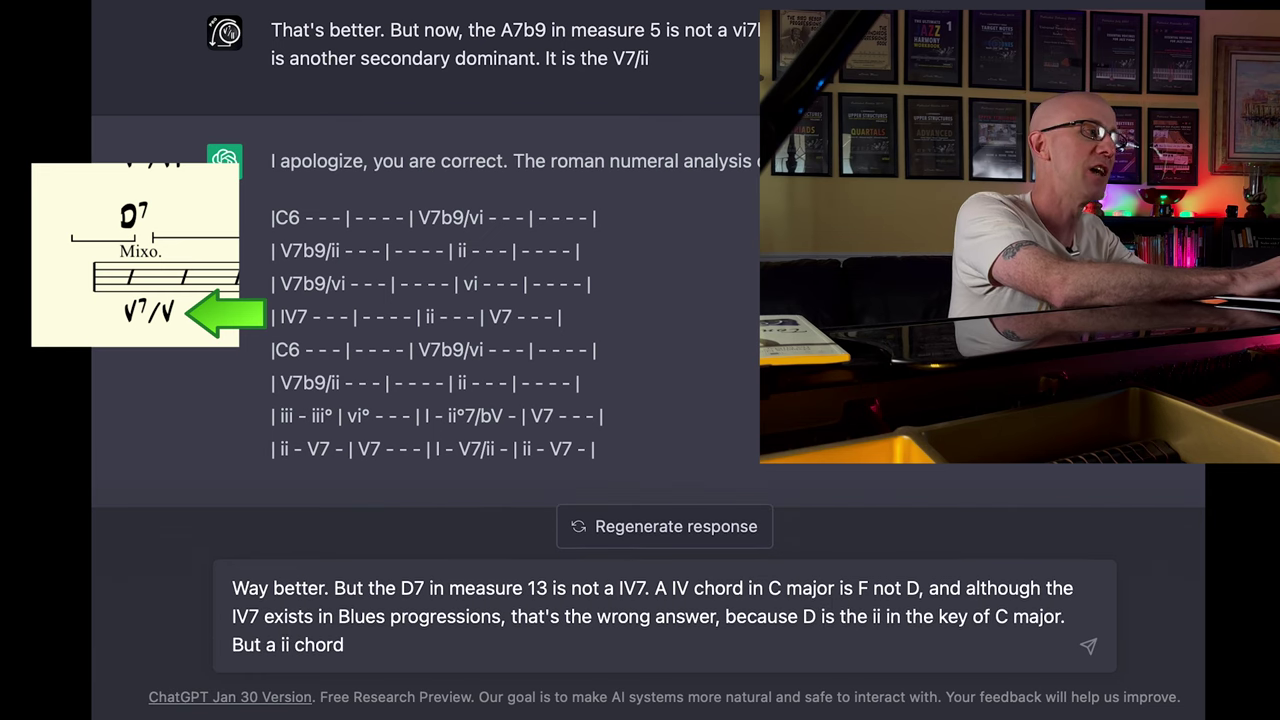
type(" is minor, and this is a D7, which is a dominan")
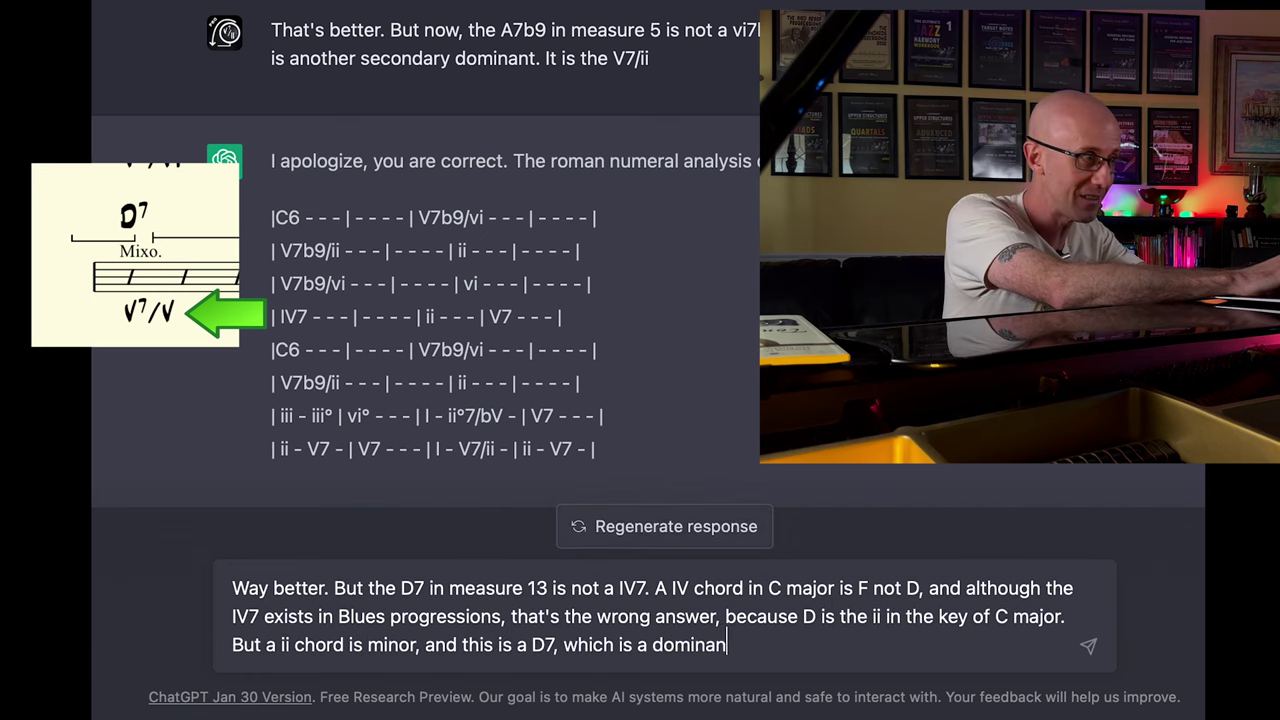
type("t chord. So your best bet is to think of it as a seco")
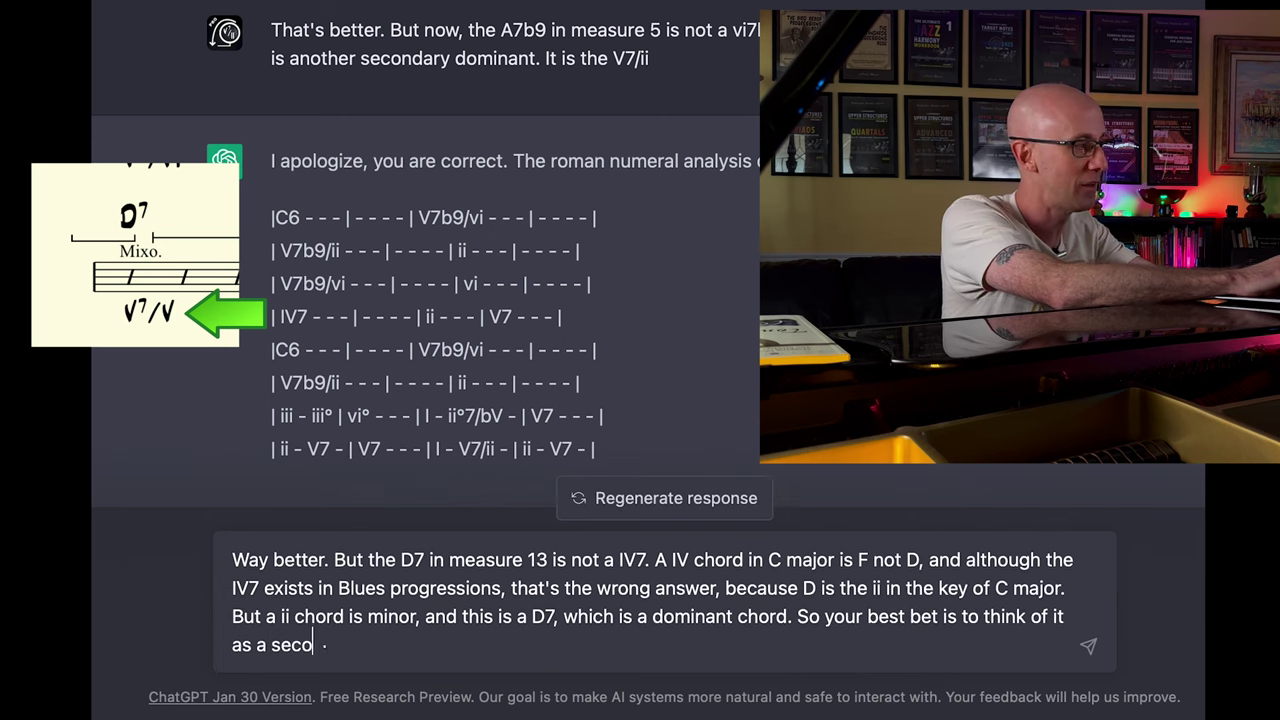
type("ndary dominant. So if the D7 is a secondary dominant, which")
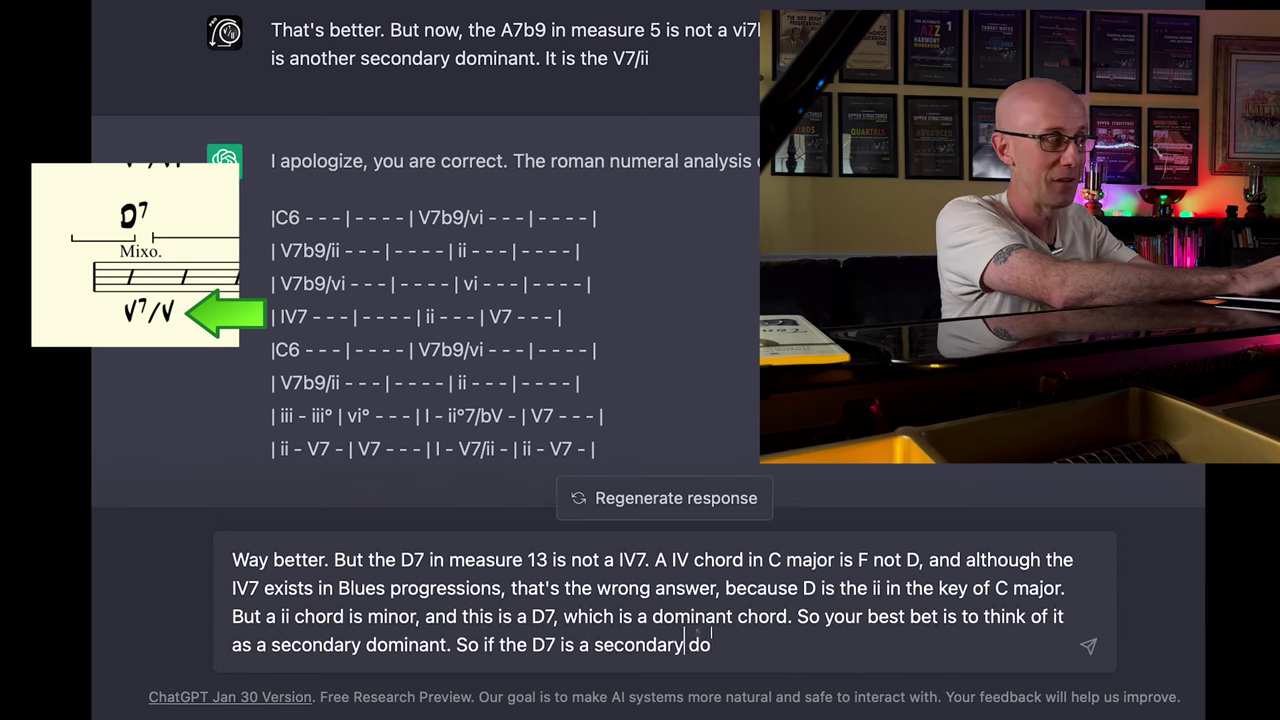
key("BackSpace")
key("BackSpace")
key("BackSpace")
key("BackSpace")
key("BackSpace")
type("how would you")
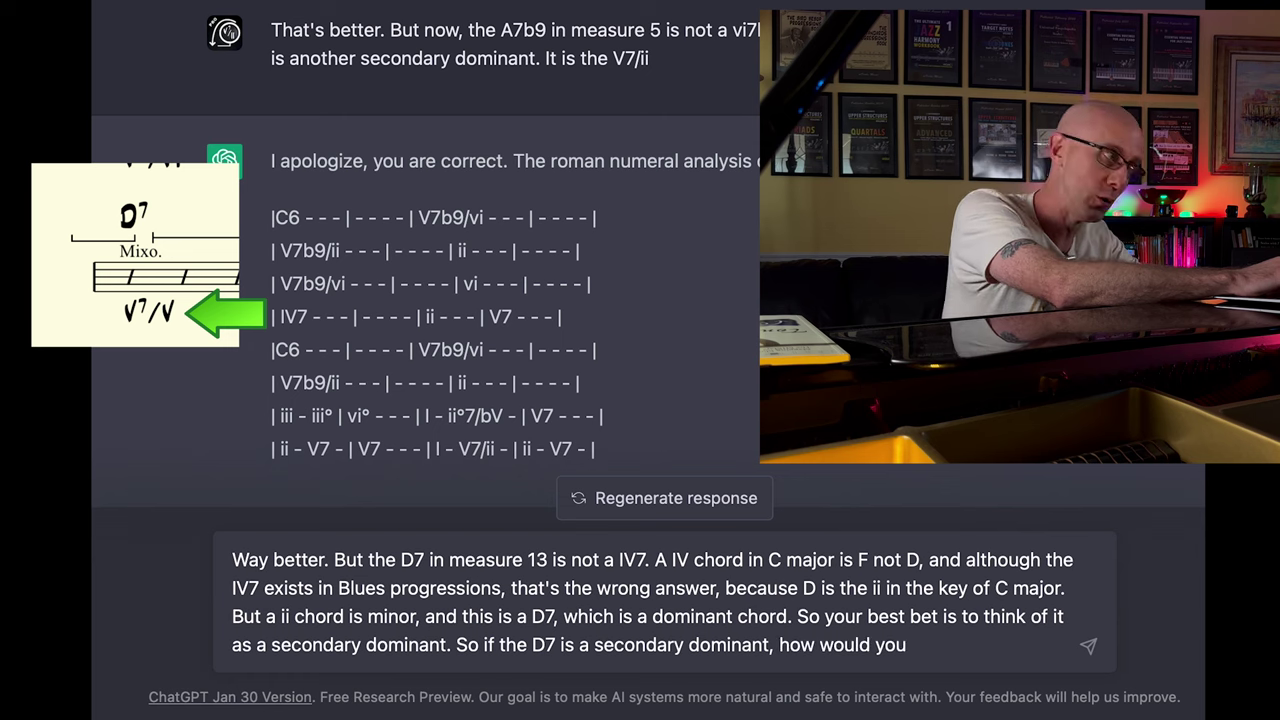
type(" write it using roman numerals?")
key("Return")
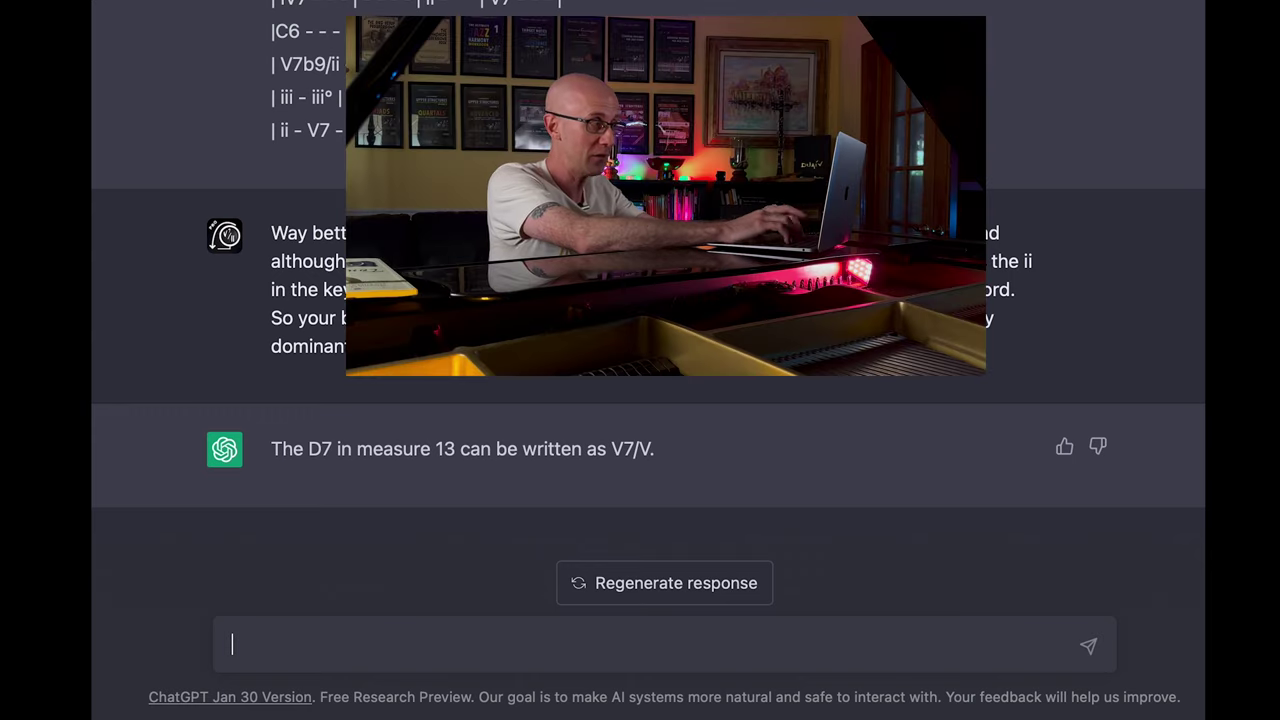
type("Excellent! ")
type("So what is the roman numerals ")
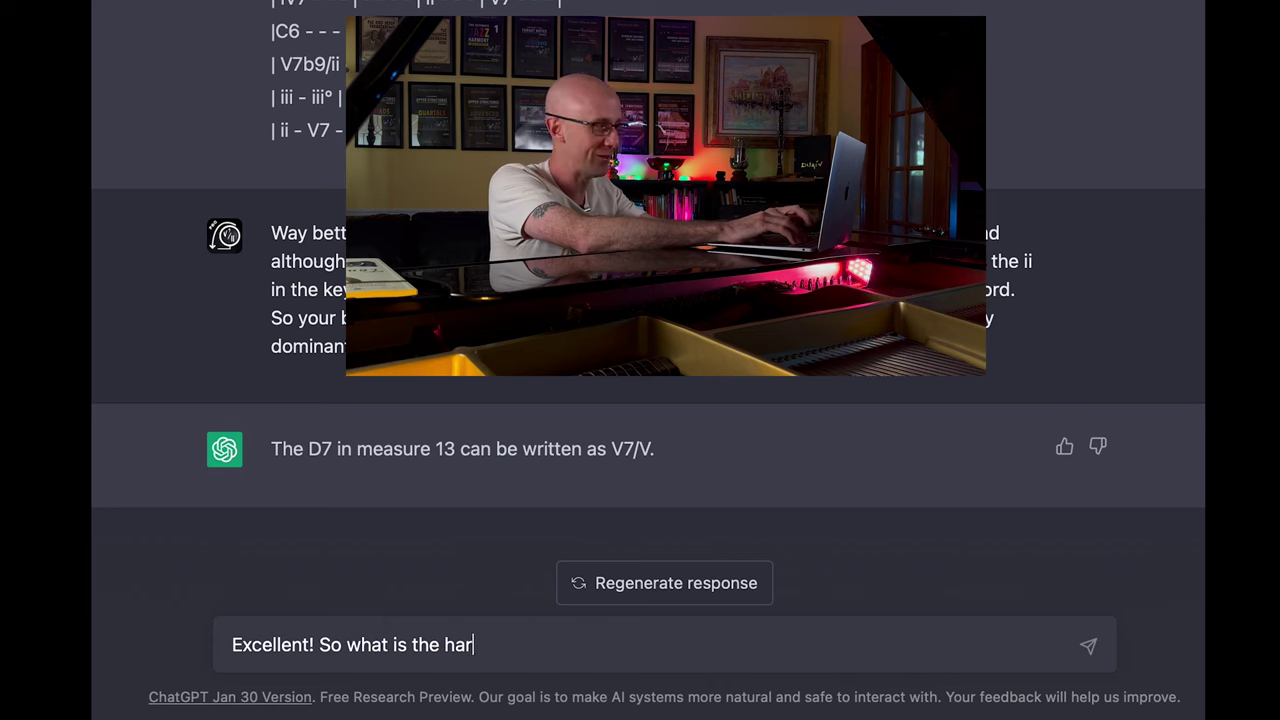
type("analysis for the following pr")
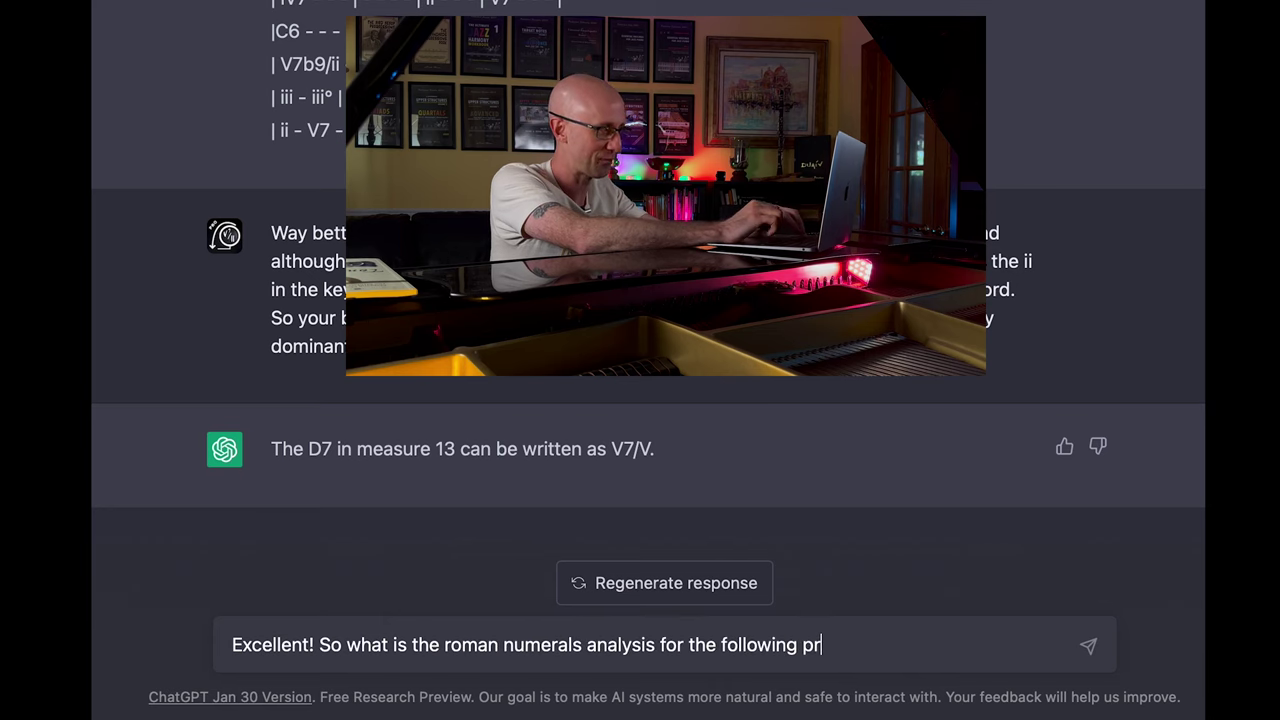
type("ogression:")
Send the analysis request with the pasted progression, then start noting D7 was labelled ii7/V.
key("shift+Return")
type("|RA C6 - - - | - - - - | E7b9 - - - | - - - - | | A7b9 - - - | - - - - | Dm7 - - - | - - - - | | E7b9 - - - | - - - - | Am7 - - - | - - - - | | D7 - - - | - - - - | Dm7 - - - | G7 - - - | |RA C6 - - - | - - - - | E7b9 - - - | - - - - | | A7b9 - - - | - - - - | Dm7 - - - | - - - - | | F6 - - - | Fm6 - - - | Cmaj7 - Em7b5/Bb - | A7 - - - | | Dm7 - - - | G7 - - - | C6 - Ebo7 - | Dm7 - G7 - |")
key("Return")
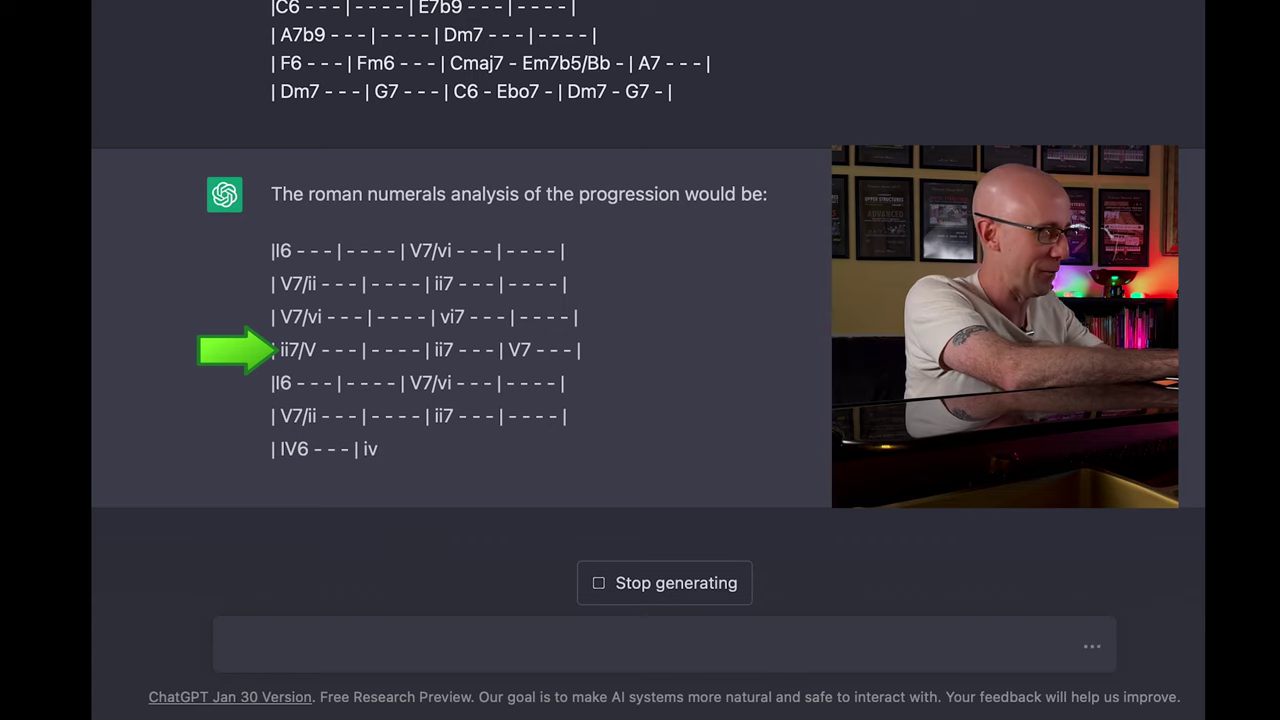
type("Ok, don't give up.")
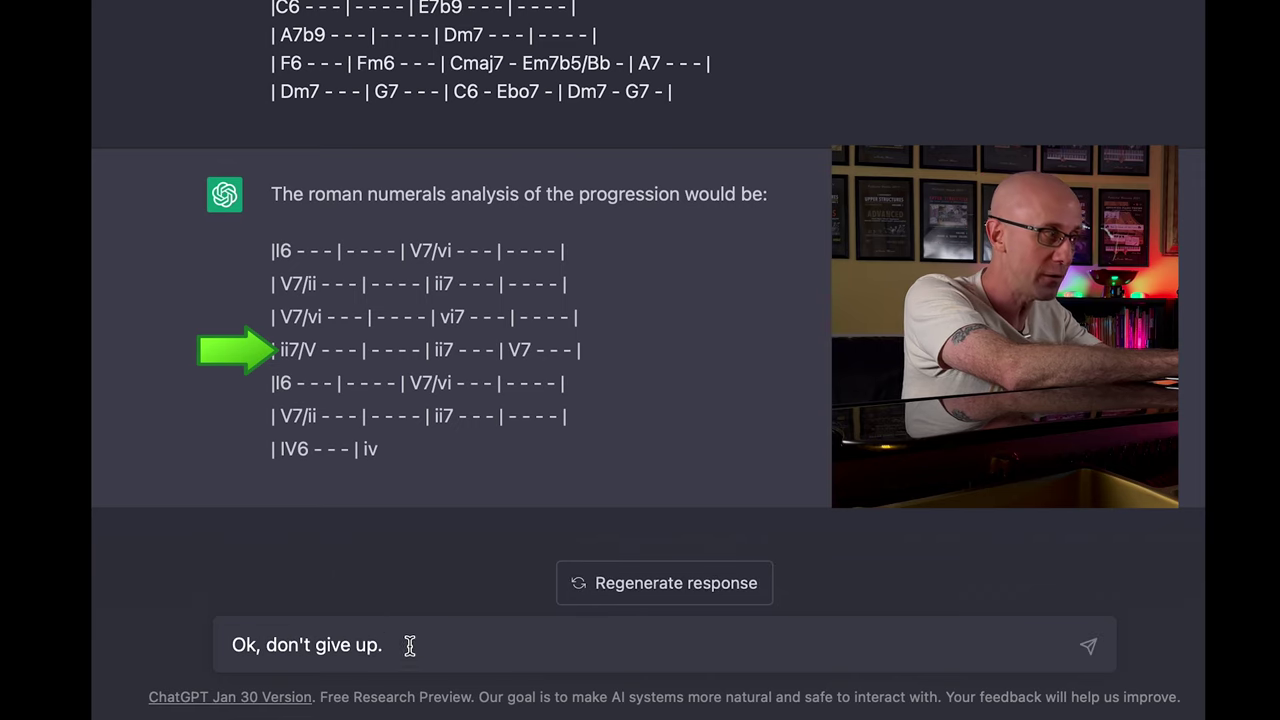
type(" Now you wrote the D7 in measure")
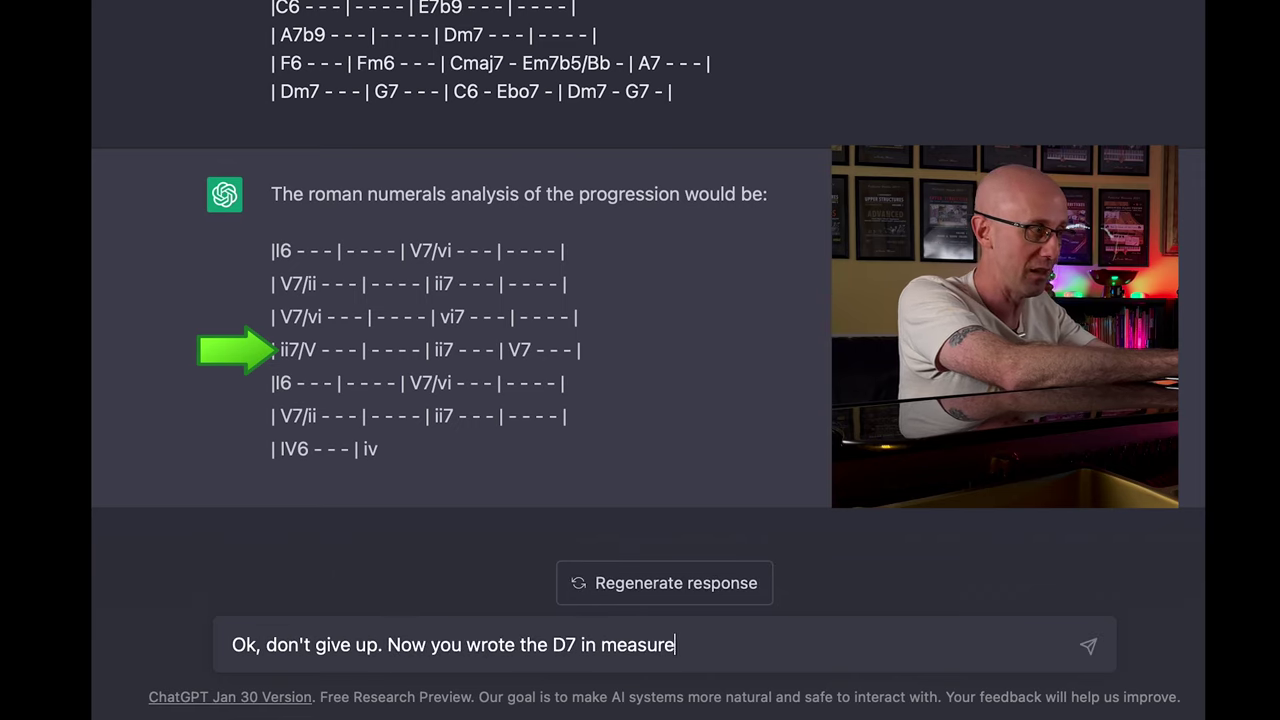
type(" 13 as the ii7/V. But earlier")
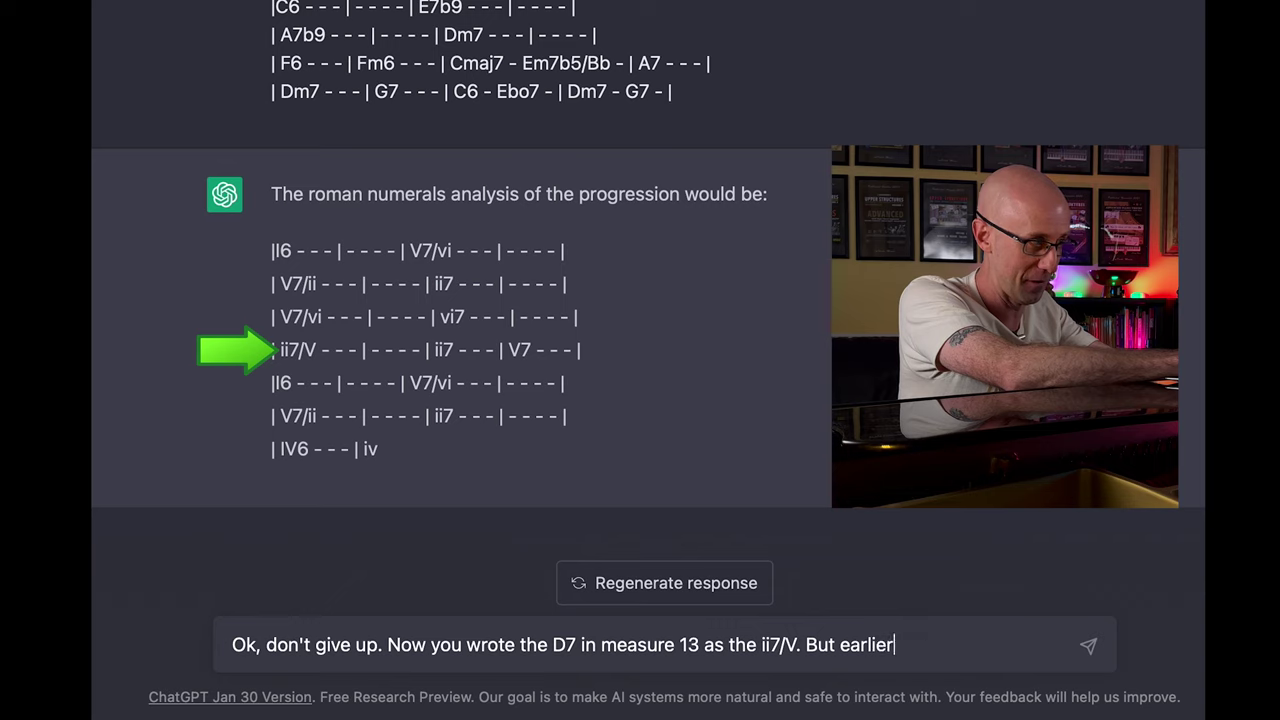
type(" you told me correctly that the D7 is the V7/V.")
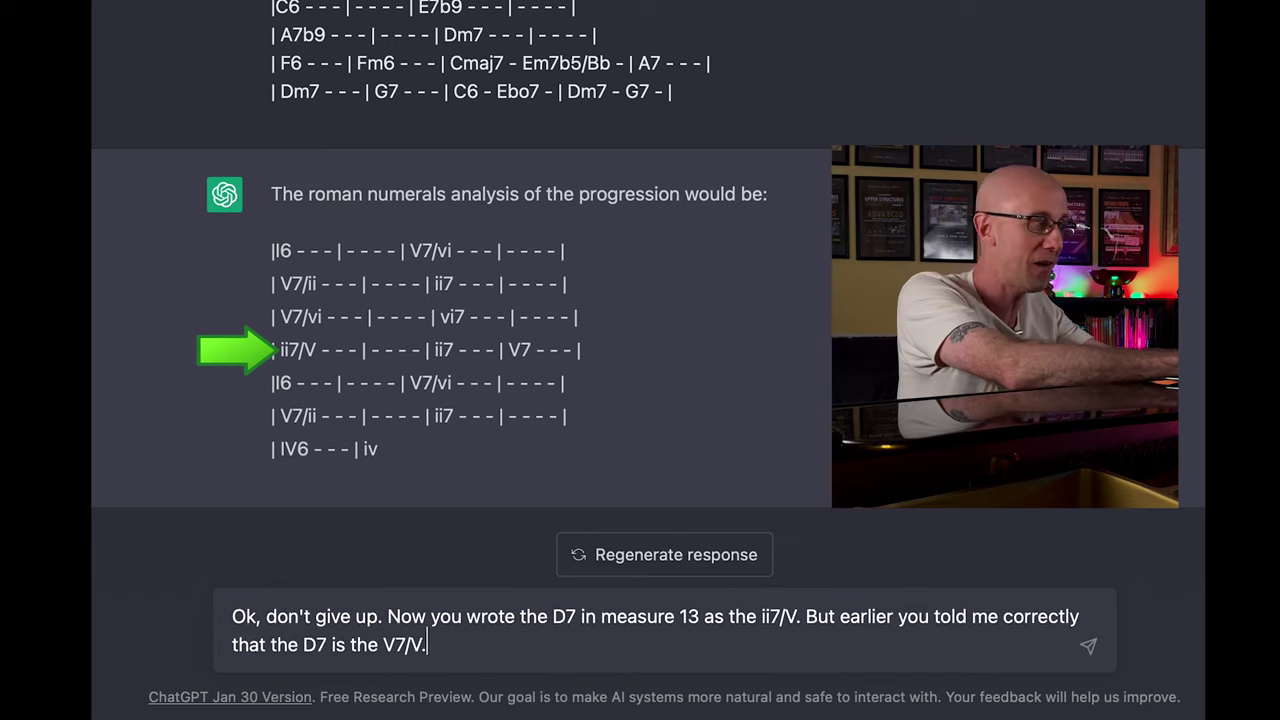
Send the objection that D7 should be V7/V, not ii7/V, and regenerate after the error.
key("Return")
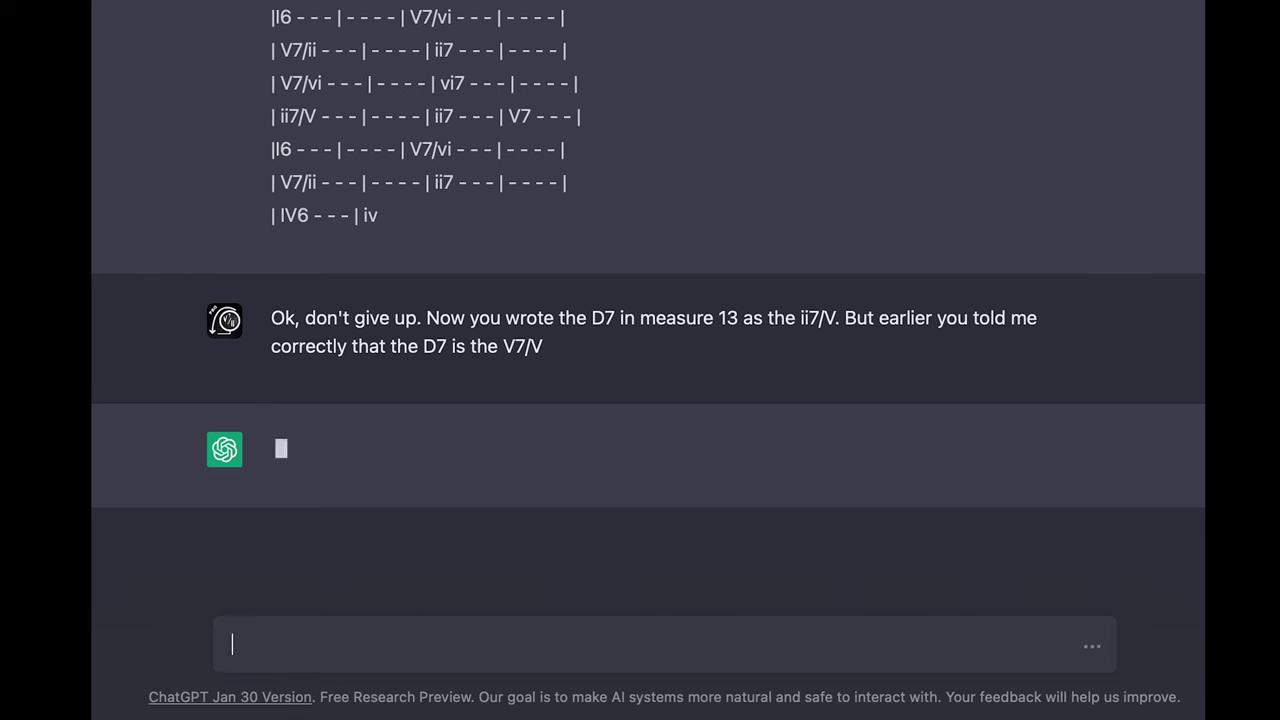
left_click(668, 638)
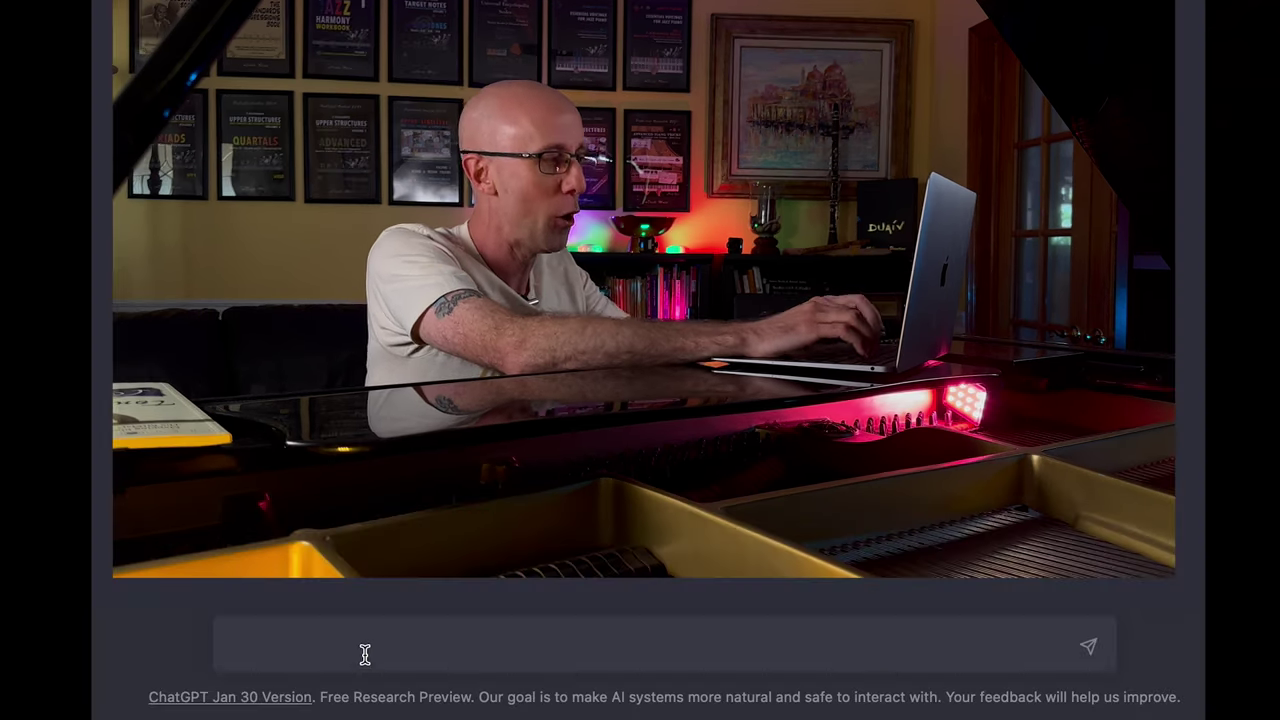
Ask for the Roman-numeral analysis of the pasted harmonic progression.
type("What is the roman nm")
key("BackSpace")
type("umeral analy")
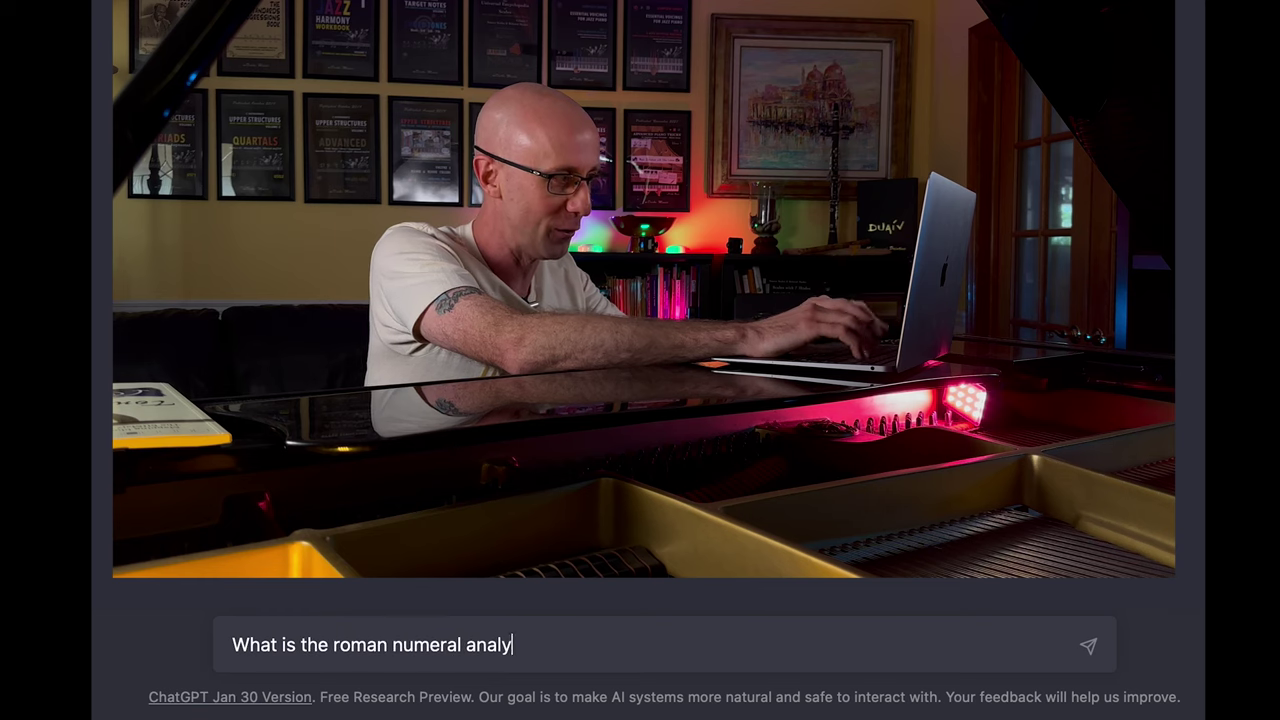
type("sis of the following harmonic progression")
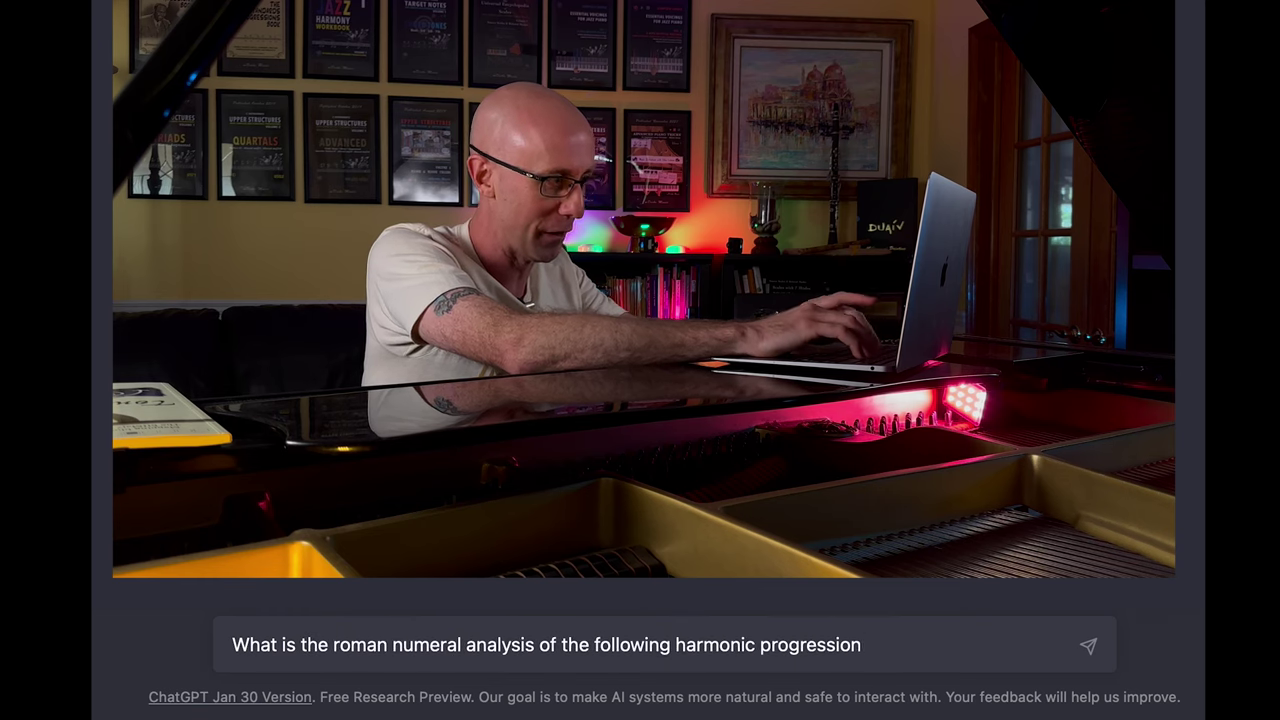
type("| A7b9 - - - | - - - - | Dm7 - - - | - - - - | | F6 - - - | Fm6 - - - | Cmaj7 - Em7b5/Bb - | A7 - - - | | Dm7 - - - | G7 - - - | C6 - Ebo7 - | Dm7 - G7 - |")
key("Return")
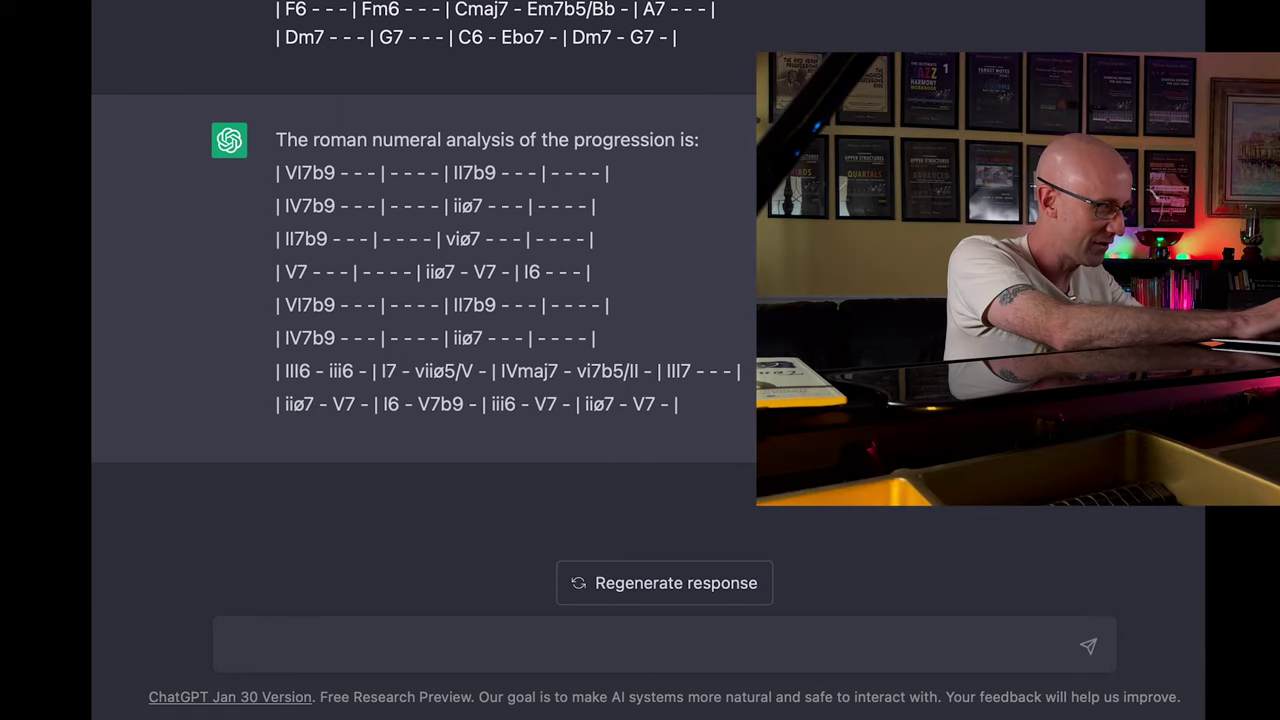
Complain that the answer is completely wrong and ask ChatGPT to try again.
type("What's going on? That's completely wrong. You fo")
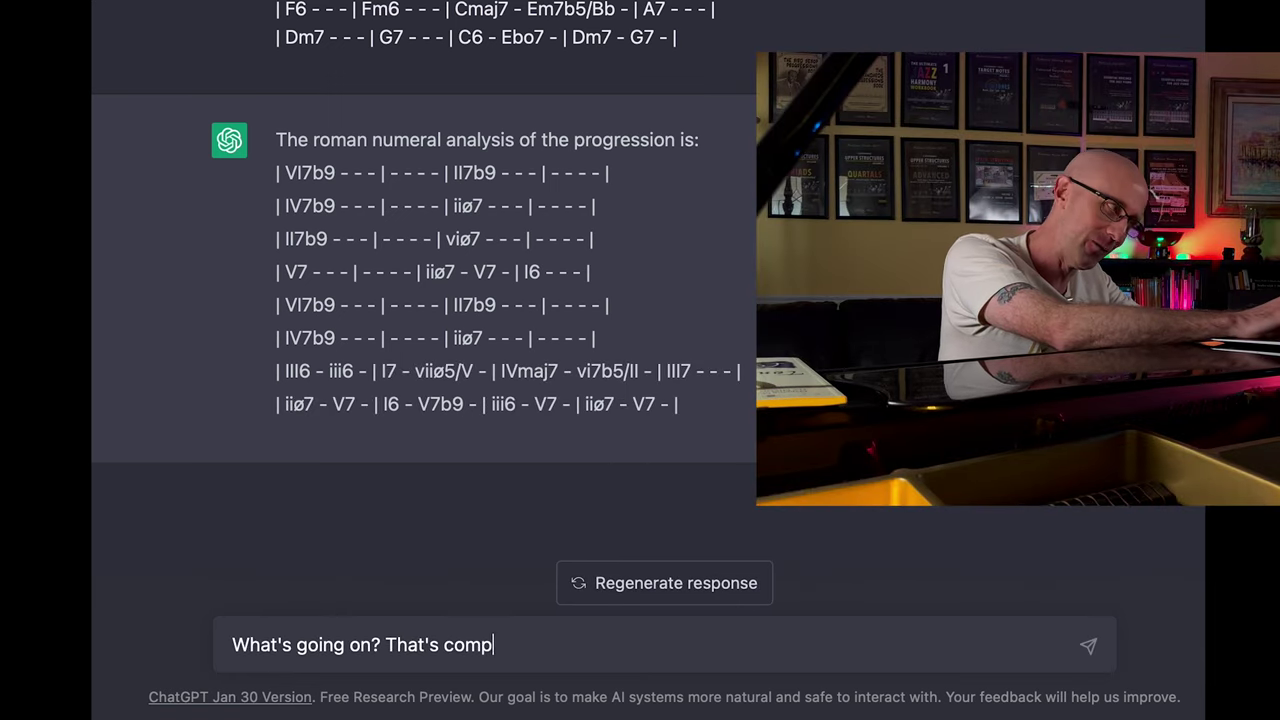
key("BackSpace")
key("BackSpace")
key("BackSpace")
key("BackSpace")
key("BackSpace")
key("BackSpace")
type("Have you forgot")
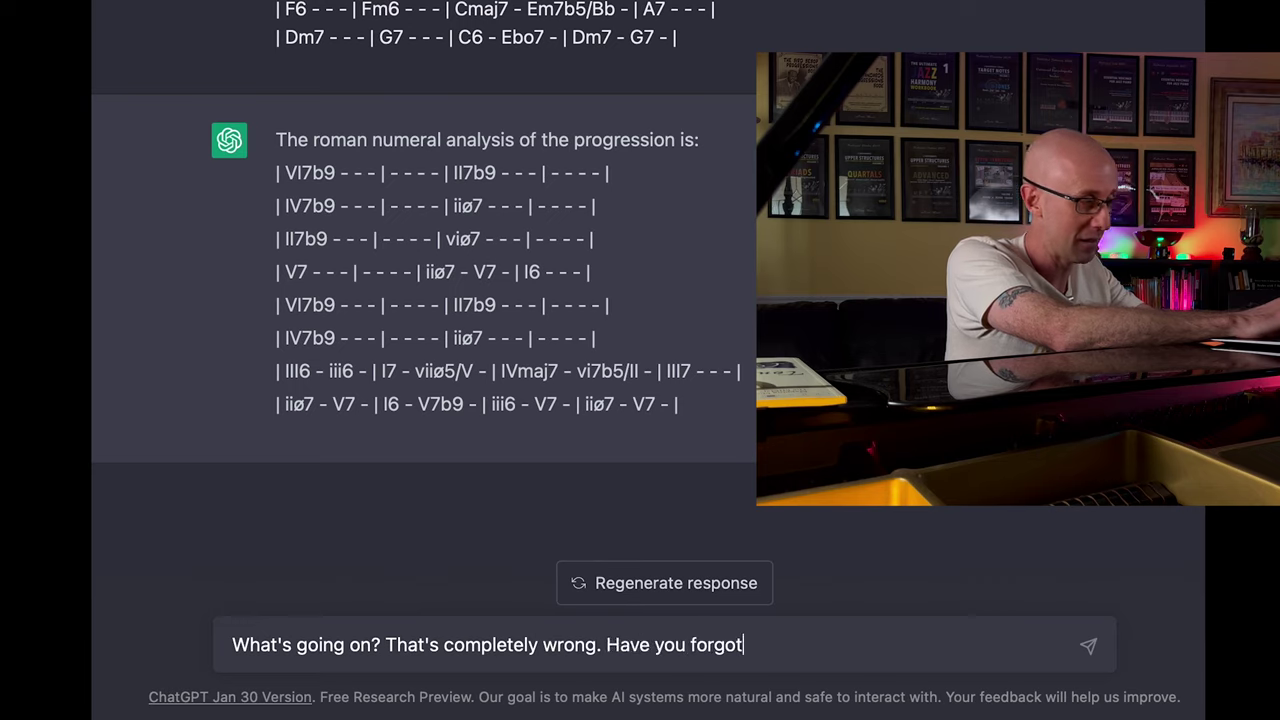
type("ten everything I told you? Can you try again?")
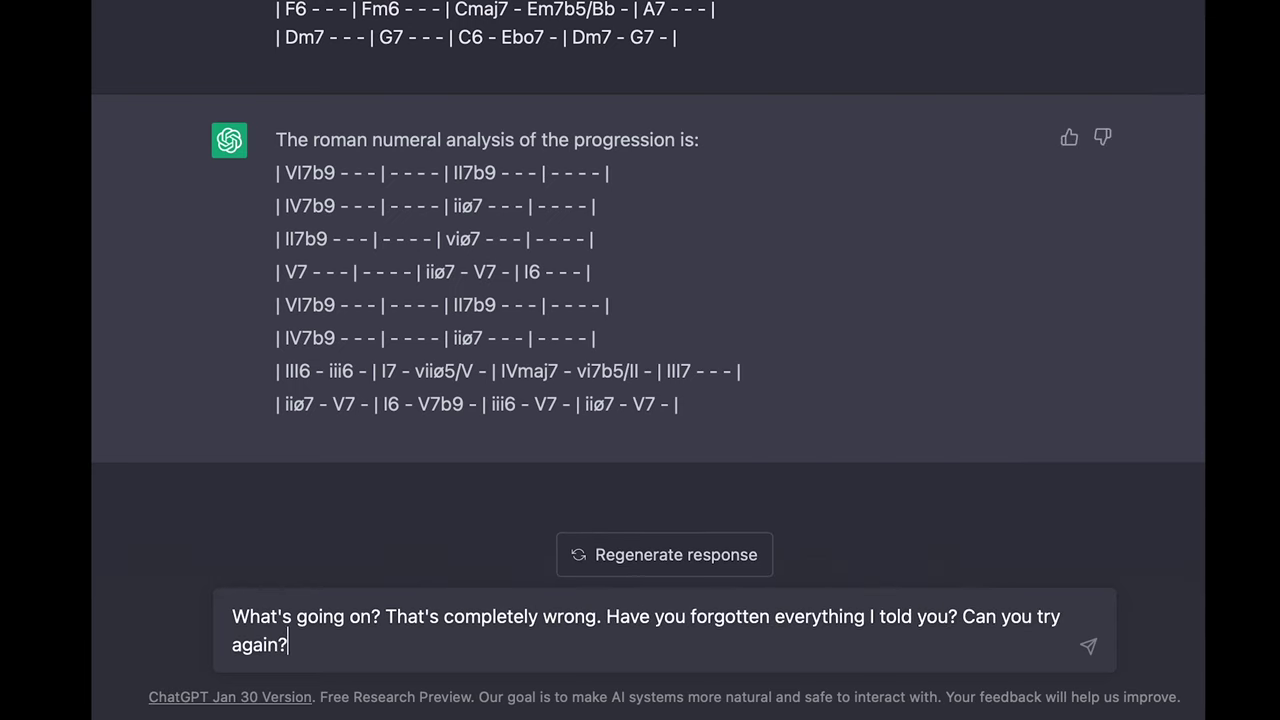
key("Return")
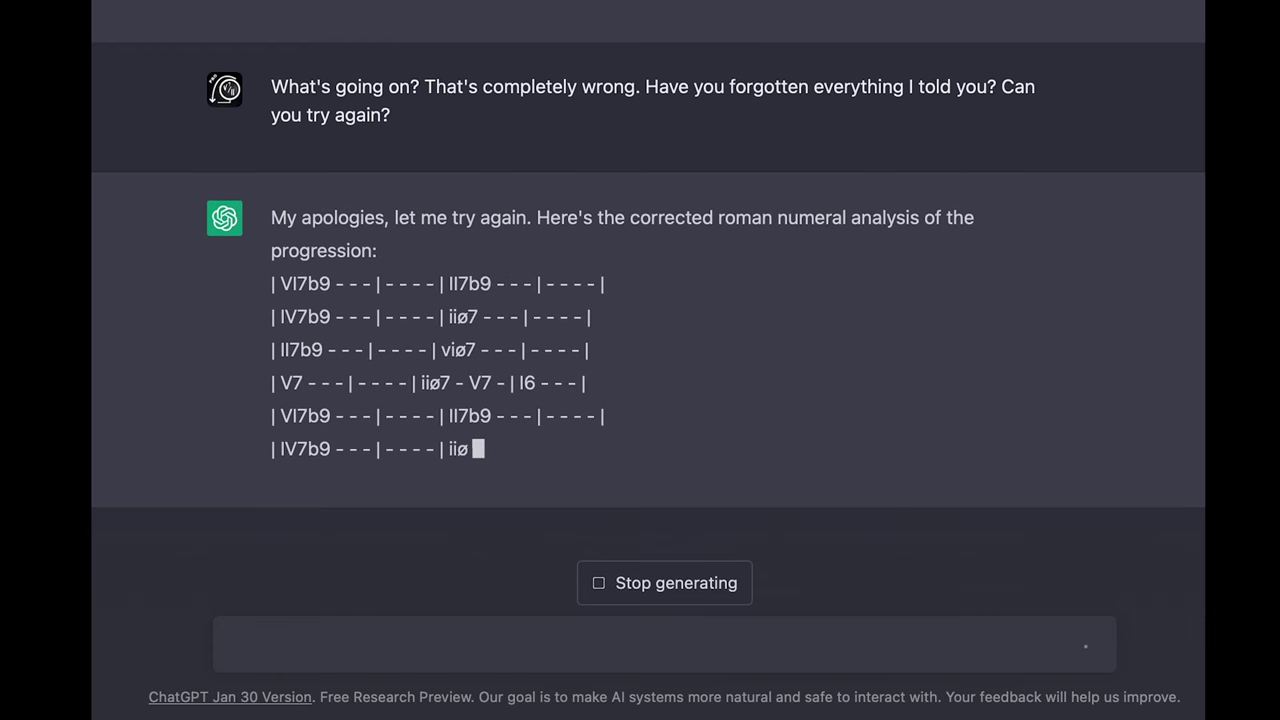
Point out the C6 is the I chord in C major, then insist E7b9 is a secondary dominant, not IV7b9.
type("Hold on! This is in the key of C major. The first chord is a C6 which is a I chord, the tonic. Do you")
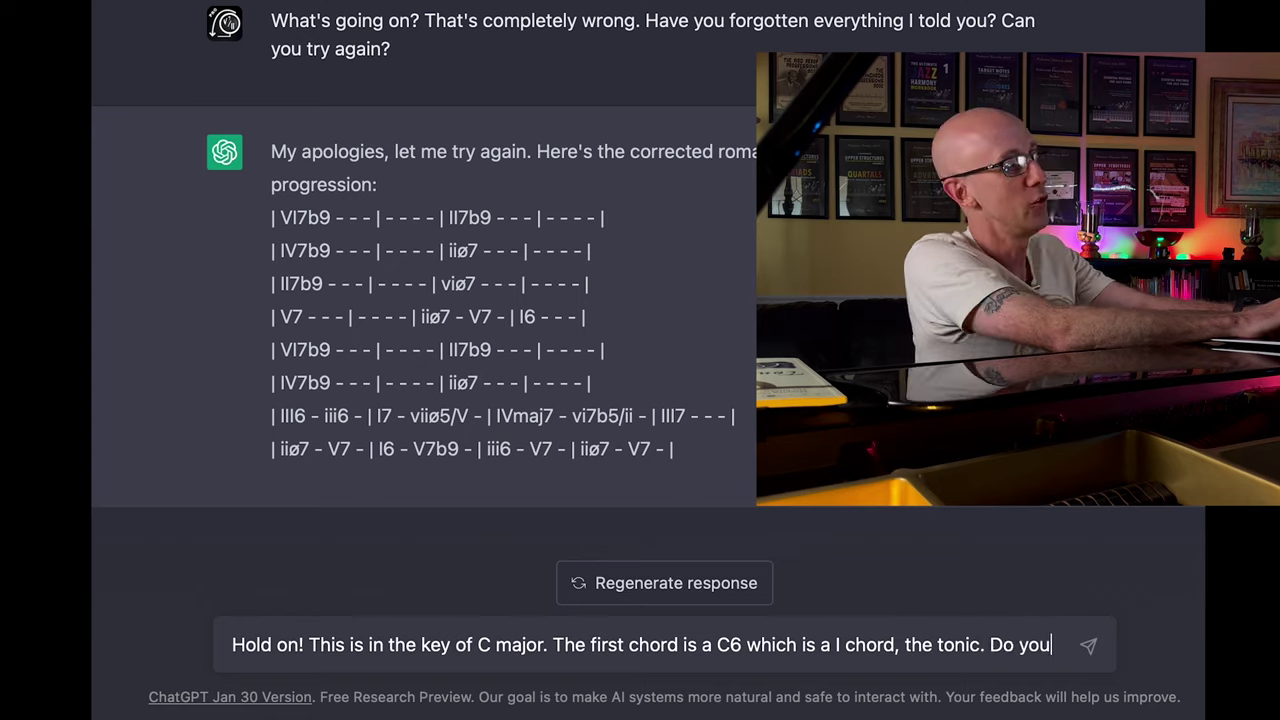
type(" know what a tonic is?")
key("Return")
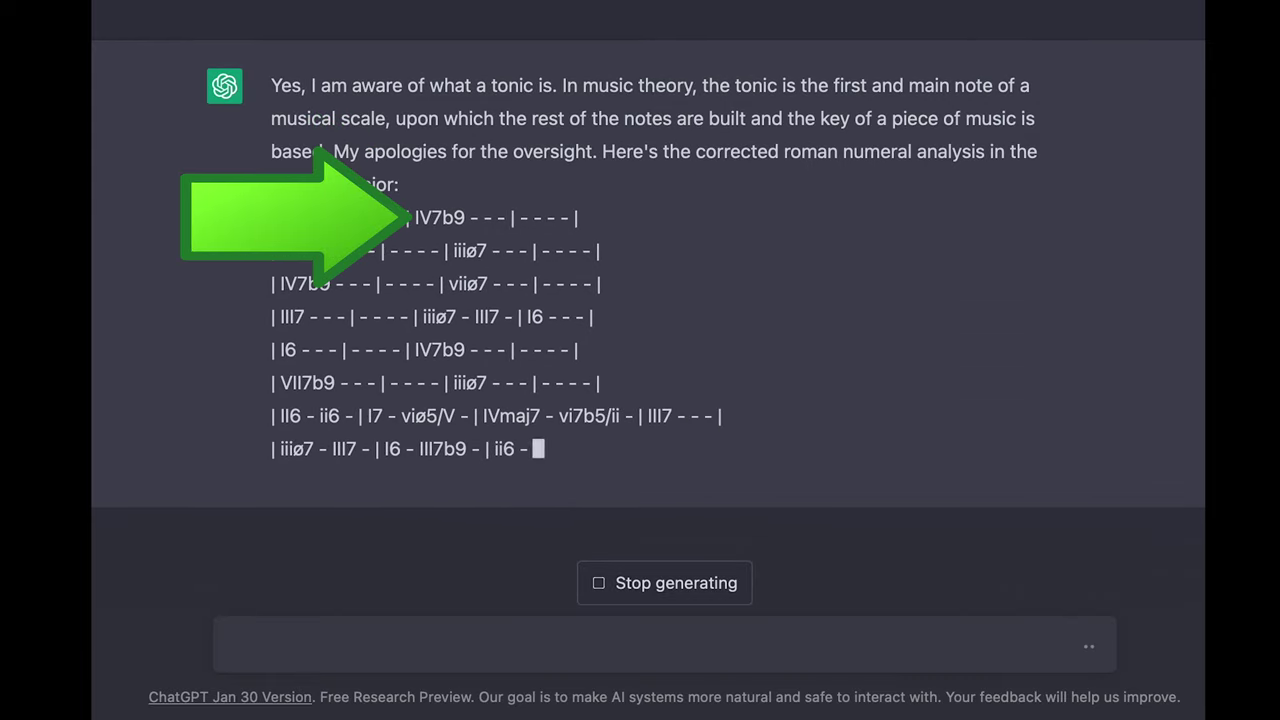
type("Ok. but now you ")
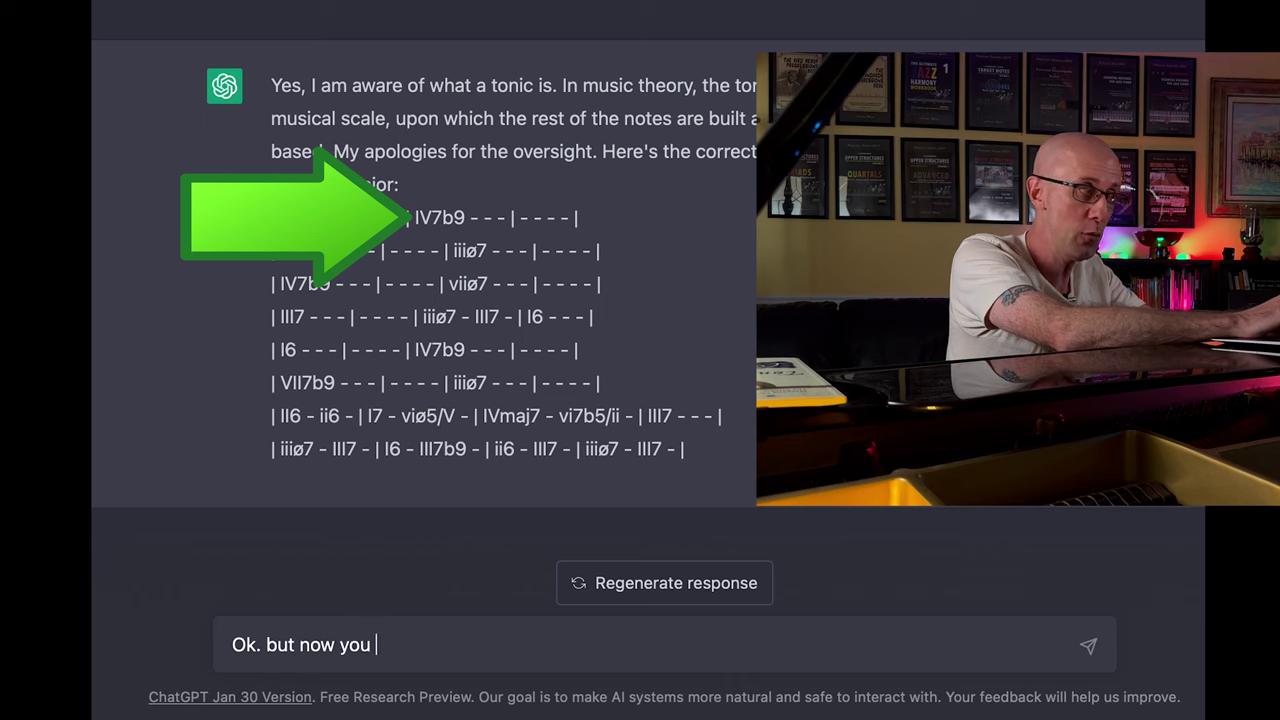
type("forgot that E7b9 can't b")
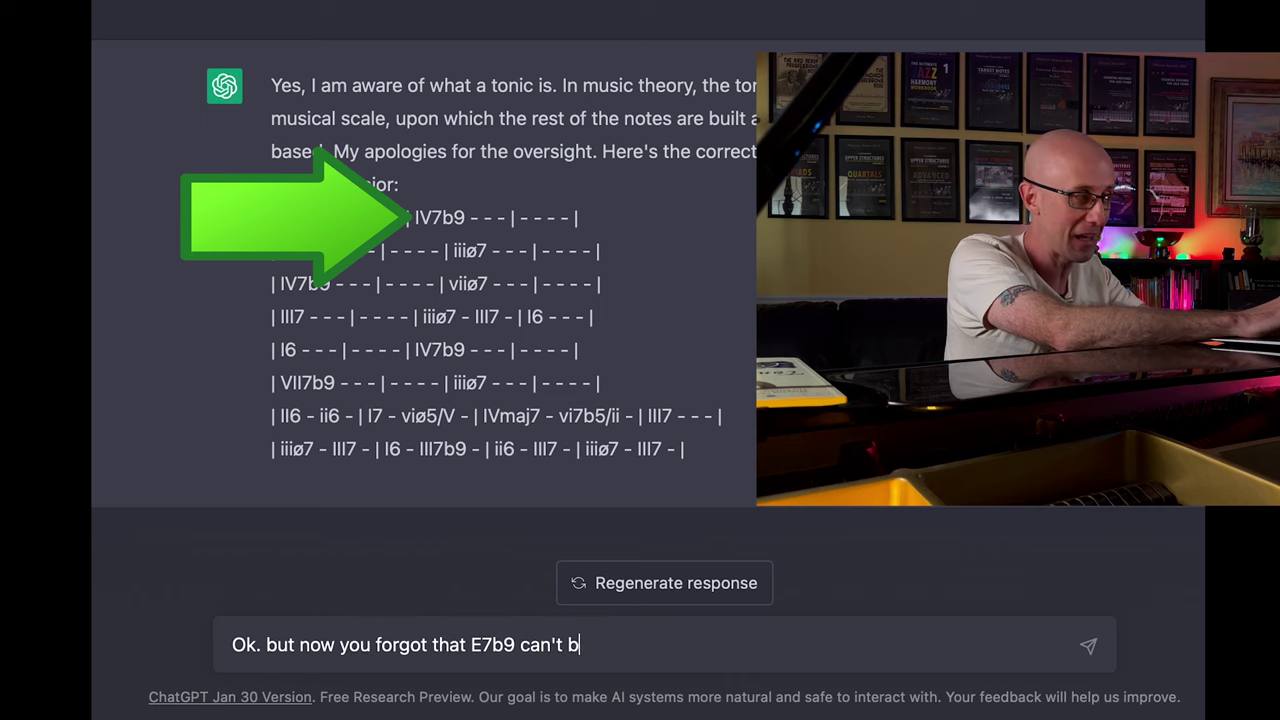
type("e the IV7b9 in the key of ")
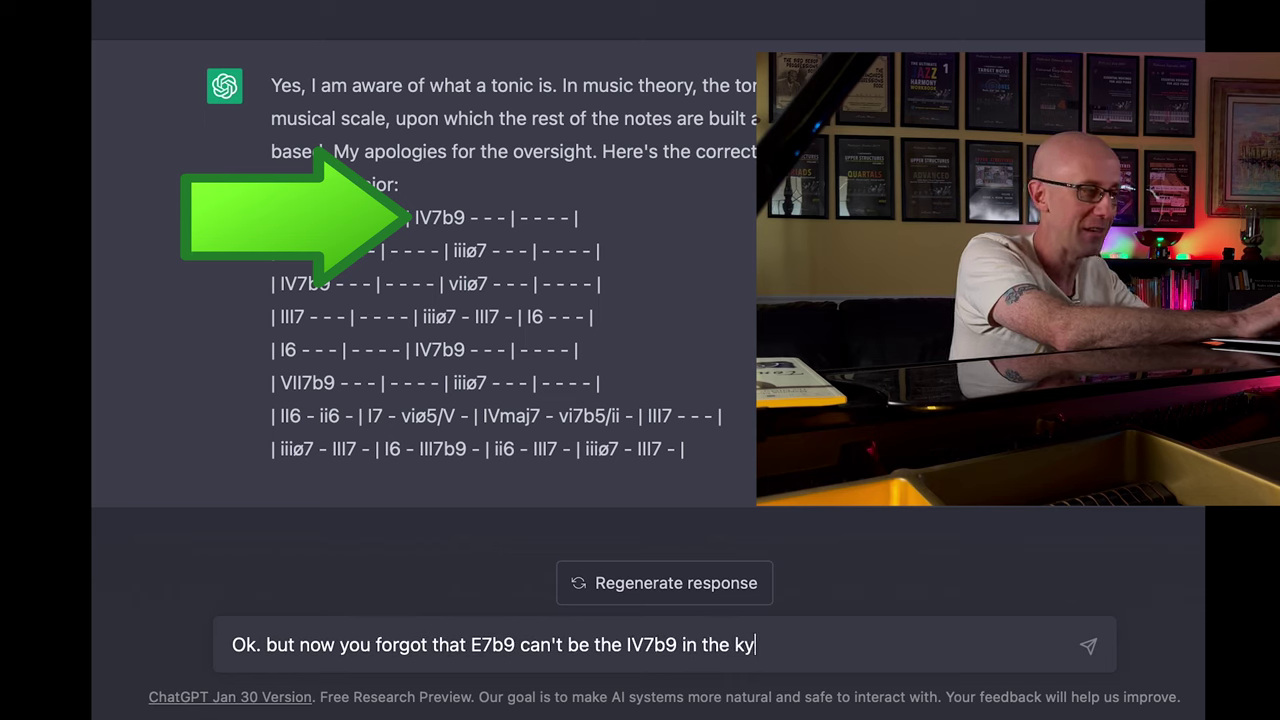
type("C major. It'")
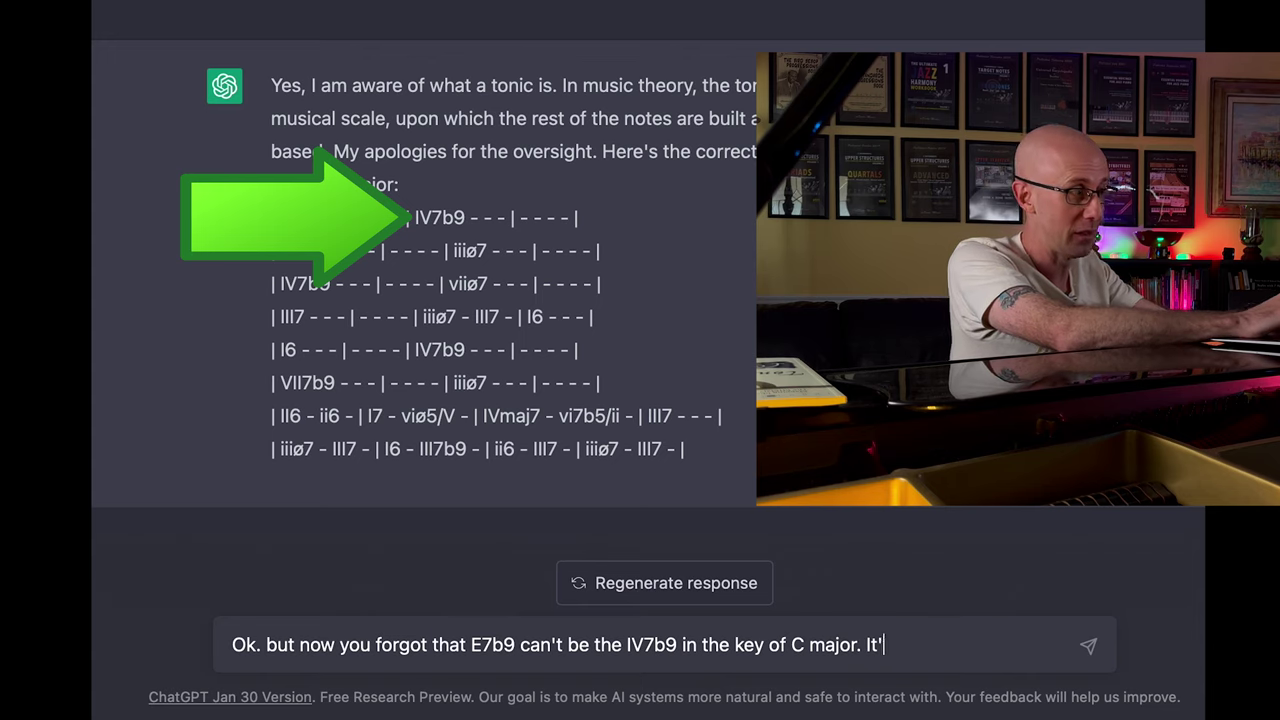
type("s a secondary dominant. ")
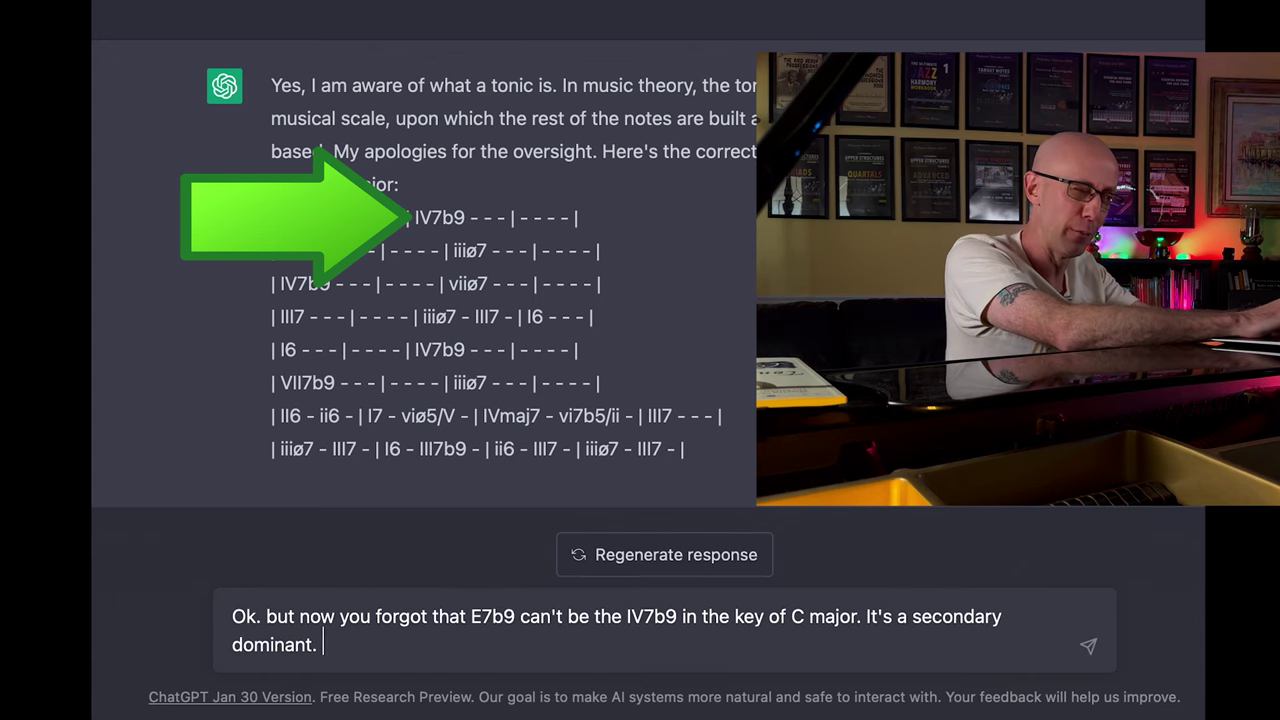
type("Do you remember that?")
key("Return")
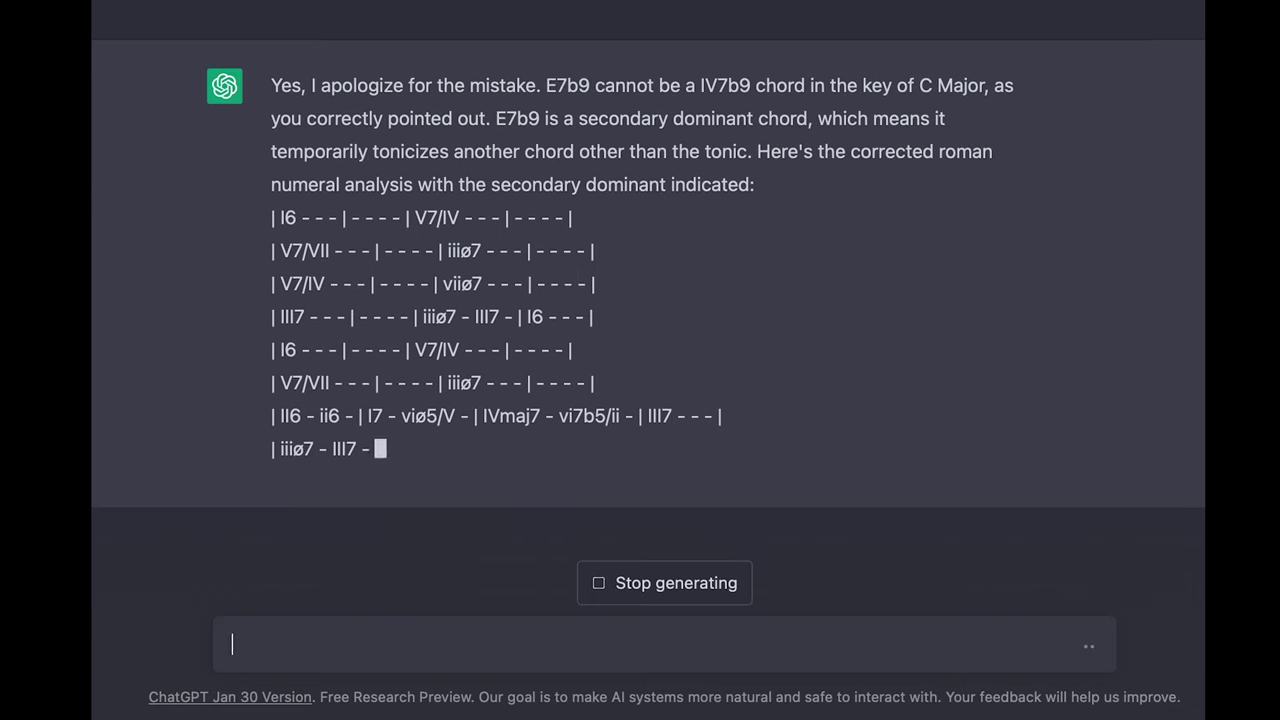
Explain E7b9 is V7/vi since V7/IV would be C7, then ask if ChatGPT truly understands.
type("OMG! You're never")
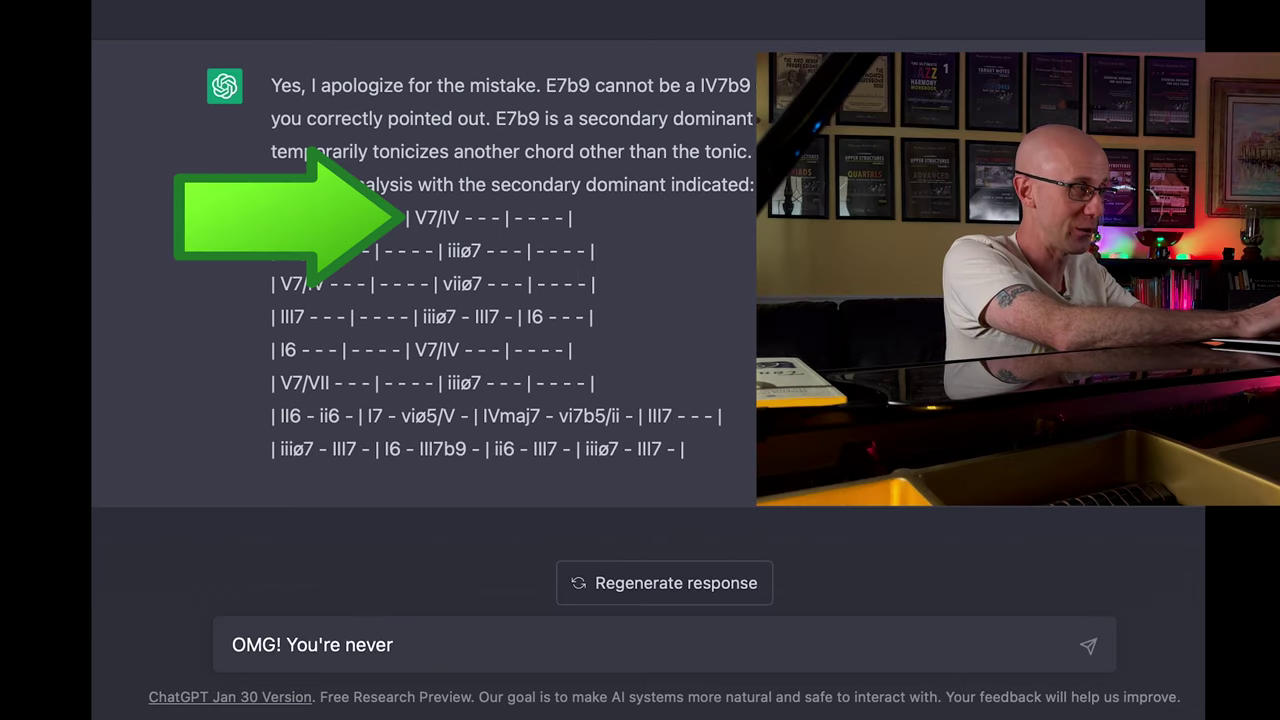
type(" going to pass the harmony test. Listen, the E7b9 i")
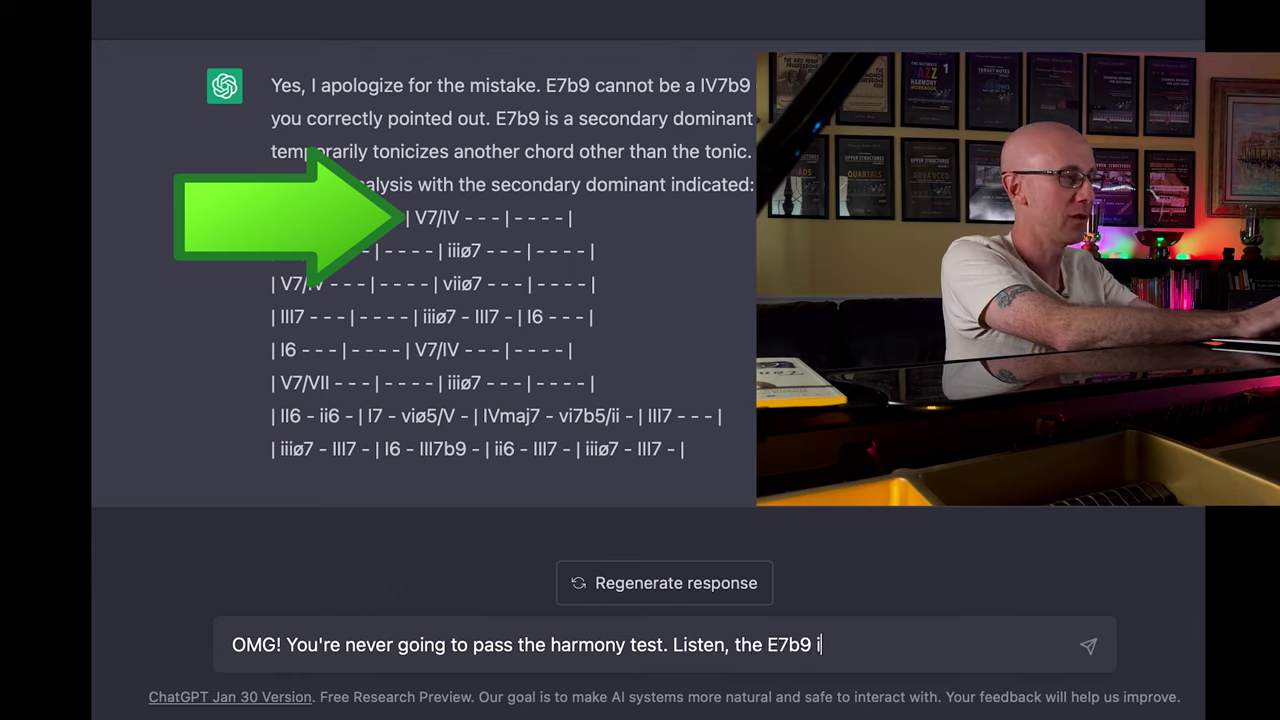
type("s a secondary dominant")
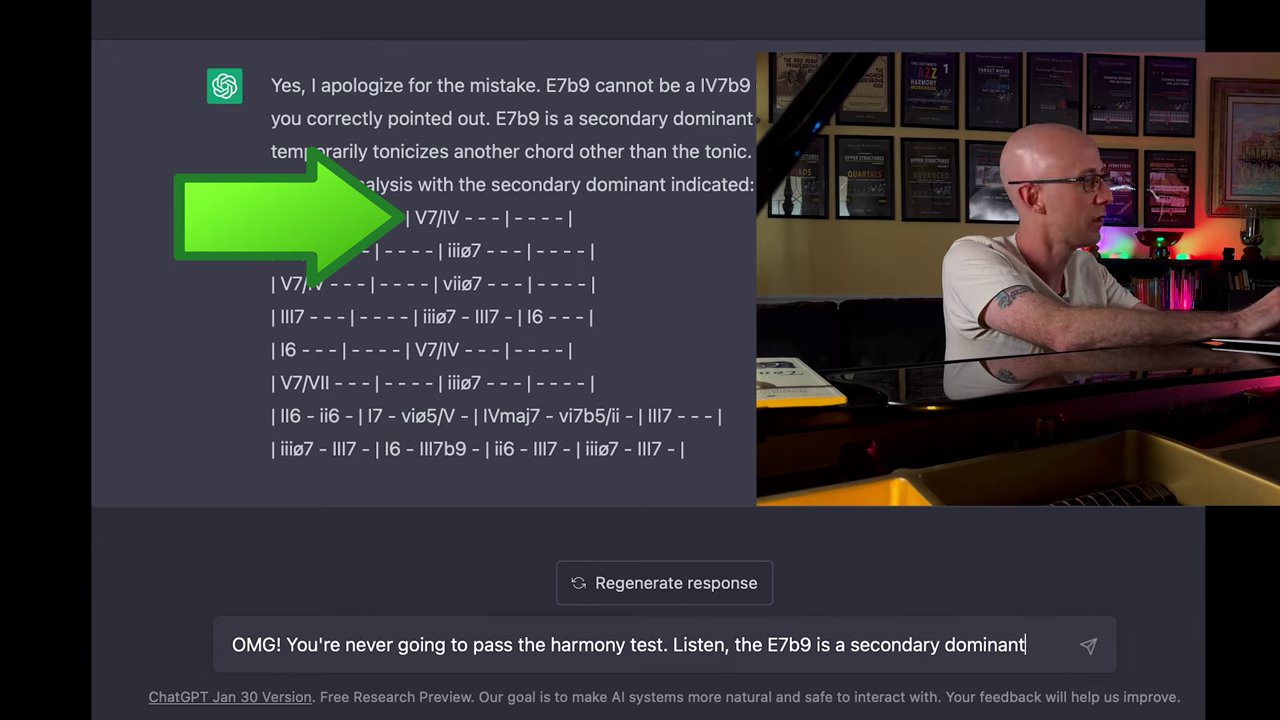
type(", that's correct. But if you label it as the V7/IV")
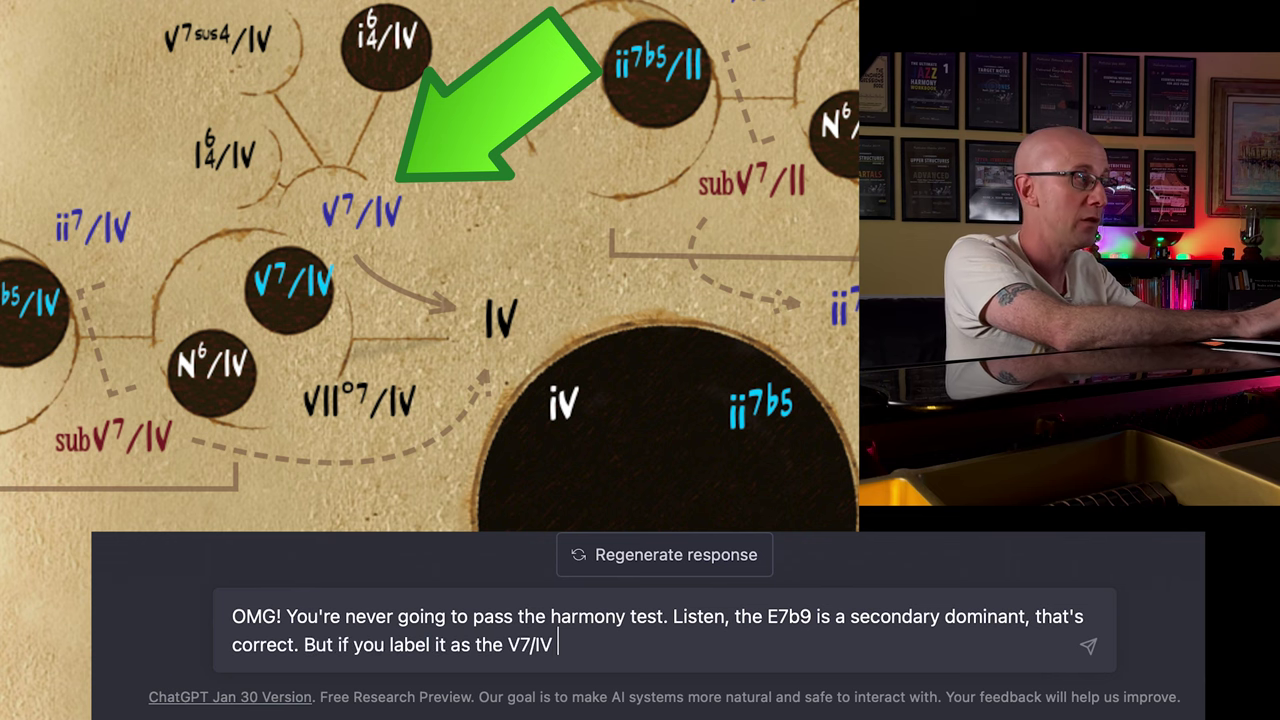
key("BackSpace")
key("BackSpace")
key("BackSpace")
key("BackSpace")
key("BackSpace")
key("BackSpace")
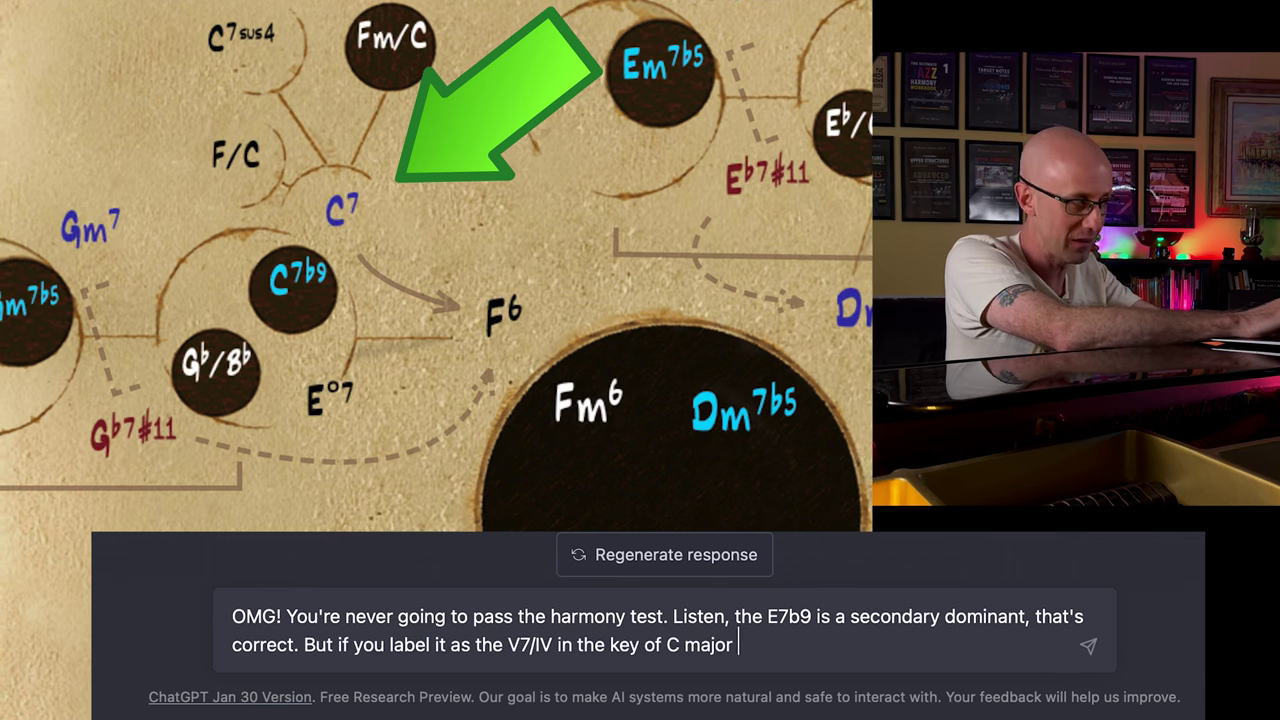
type("saying E7b9 is act")
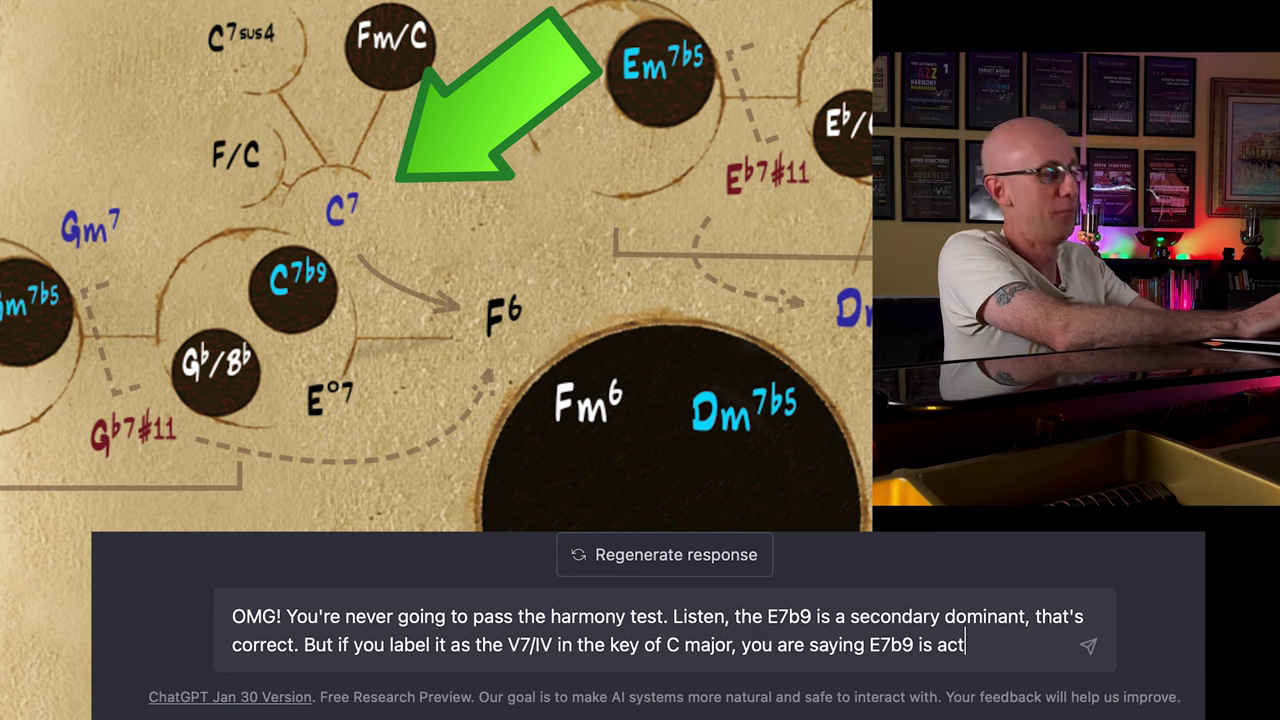
type("ually a C7")
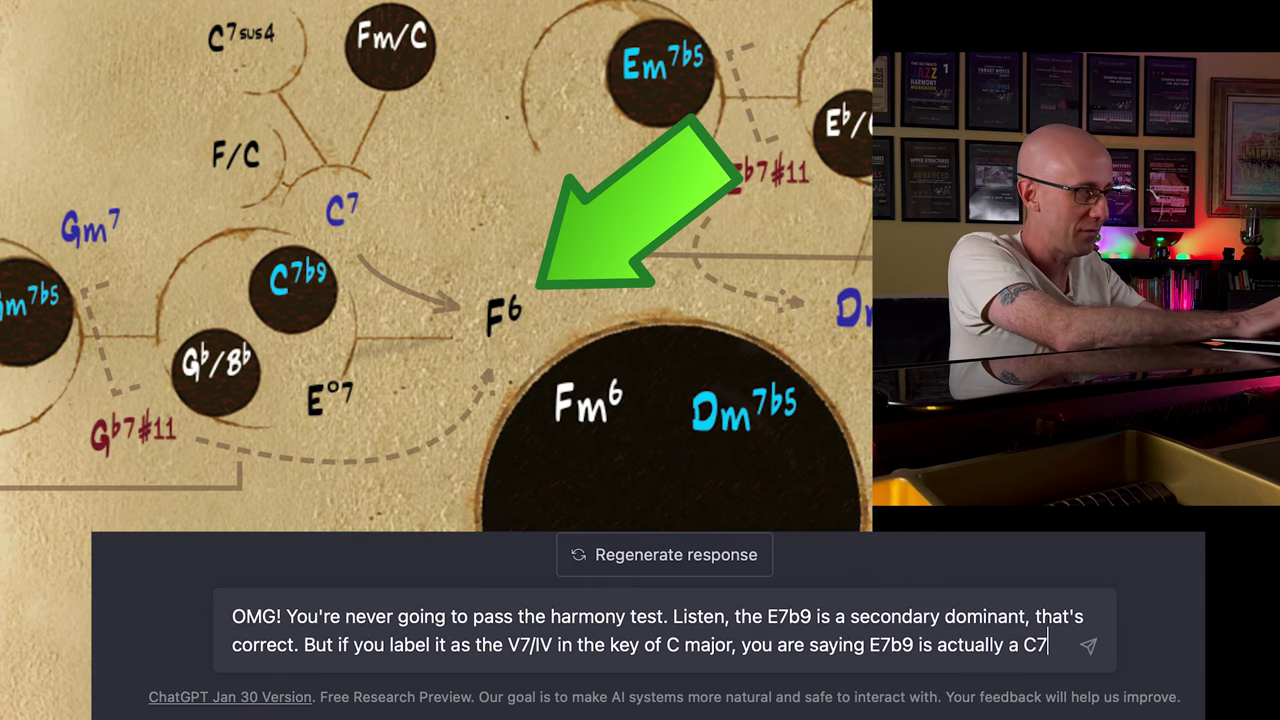
type(". The IV in C is ")
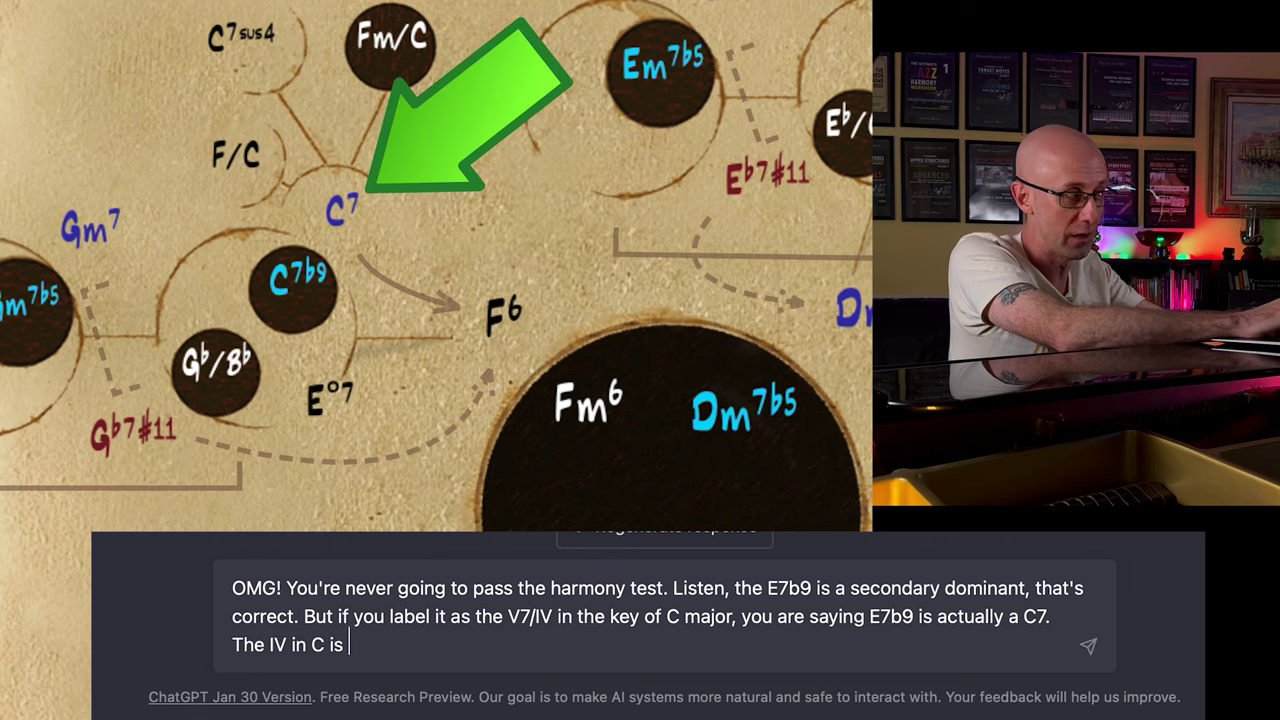
type("F, the V7/IV is ")
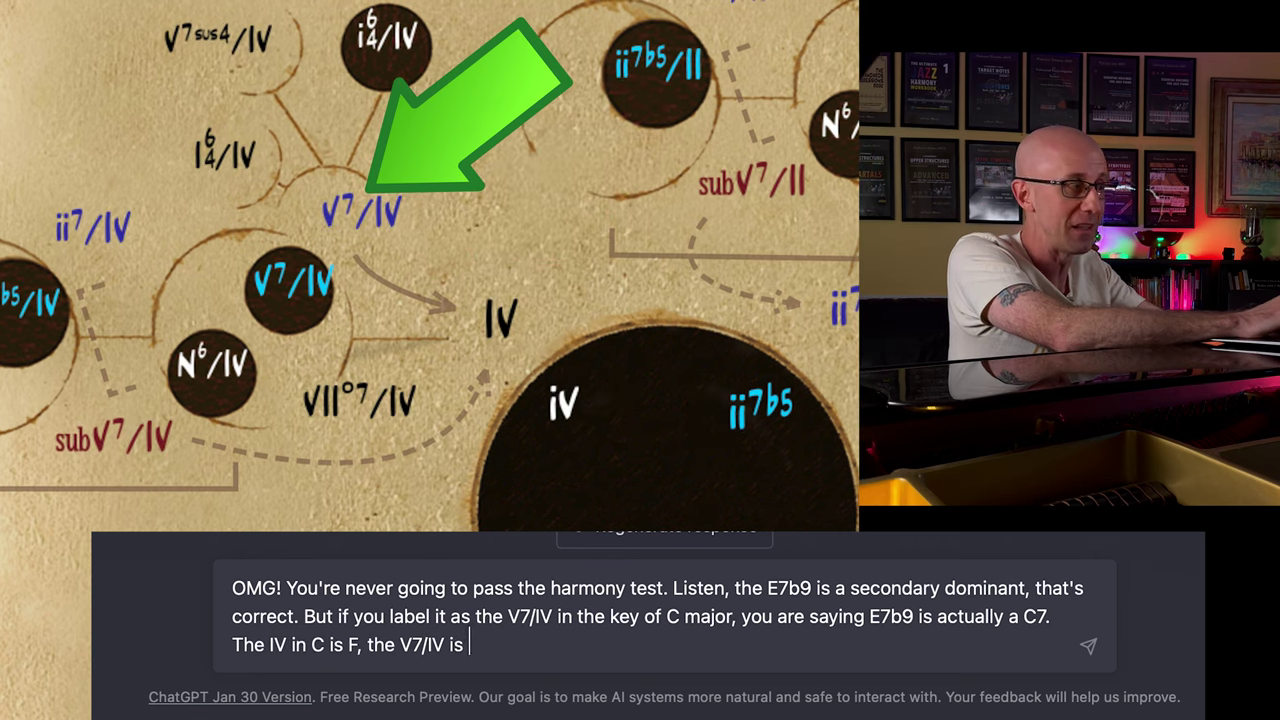
type("C7. The E7b9 is not the V")
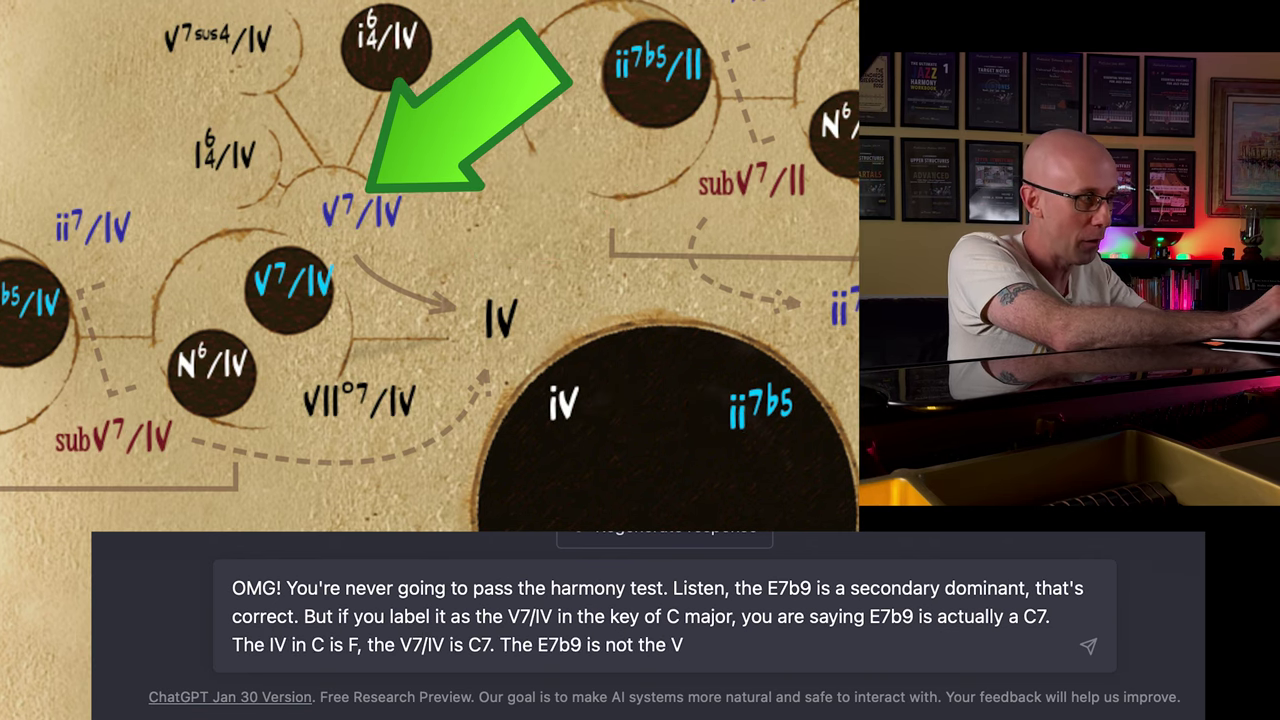
type("7/IV but the V7/vi")
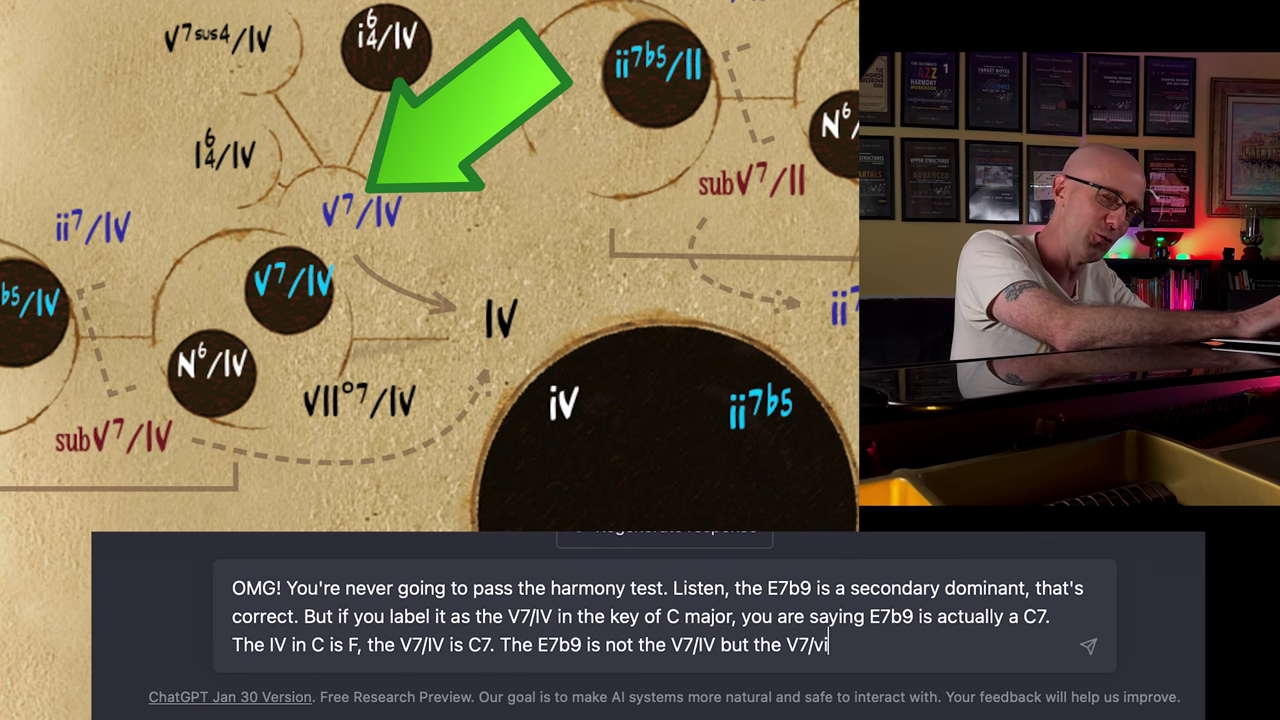
type(". Do you understand that?")
key("Return")
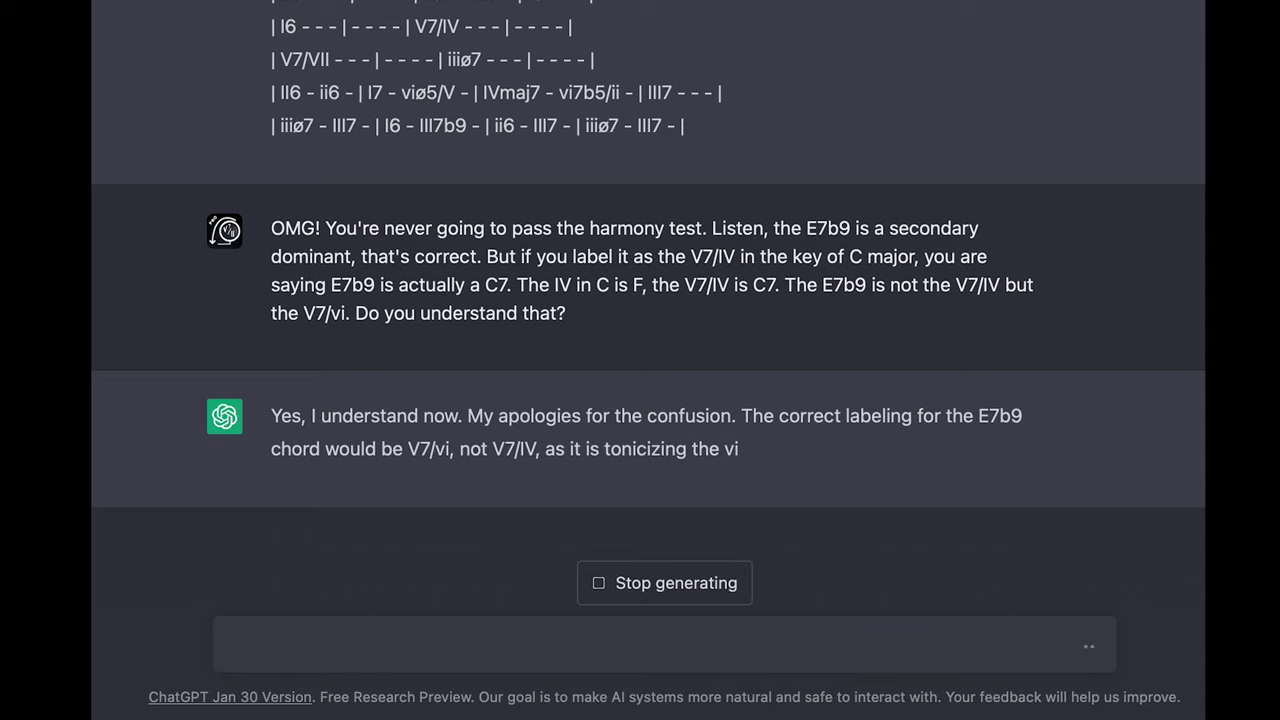
type("Are you just repeating what I've just said, or do you really understand the concept?")
key("Return")
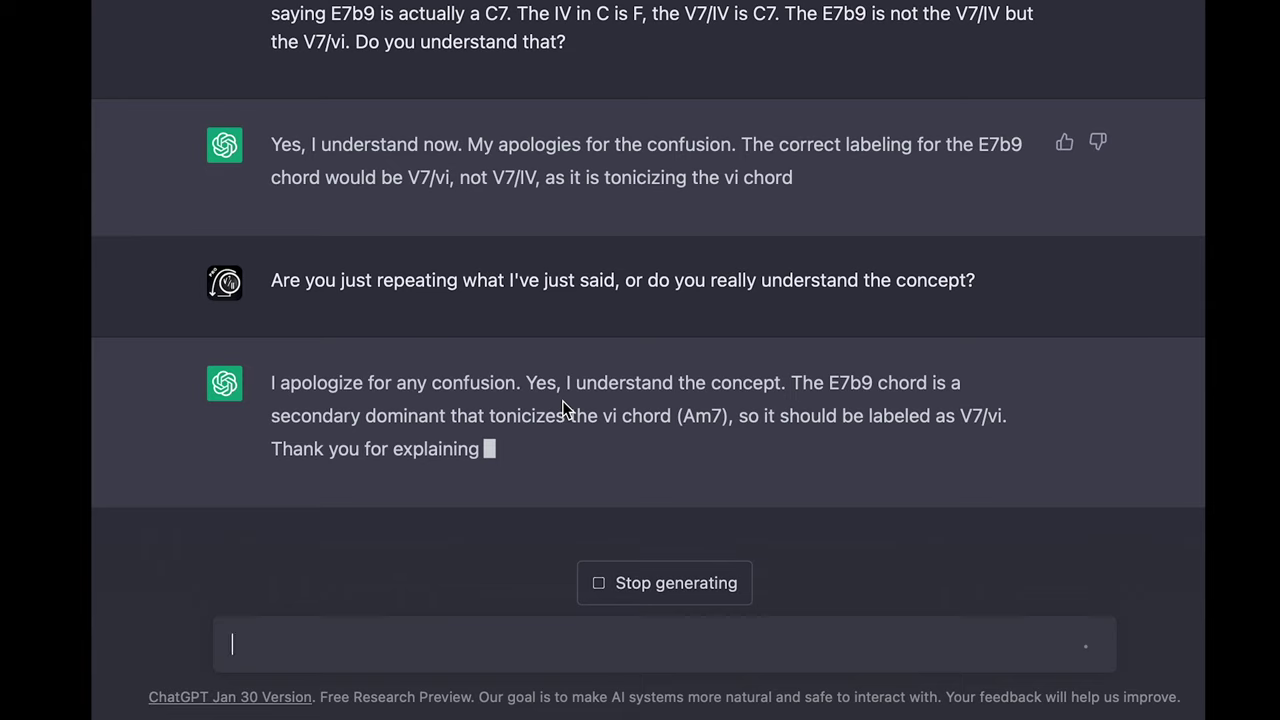
Ask what D7 is in B♭ major, then correct the V7 reply: D7 is V7/vi, since Gm is vi.
type("So, what is a D7 in the key of")
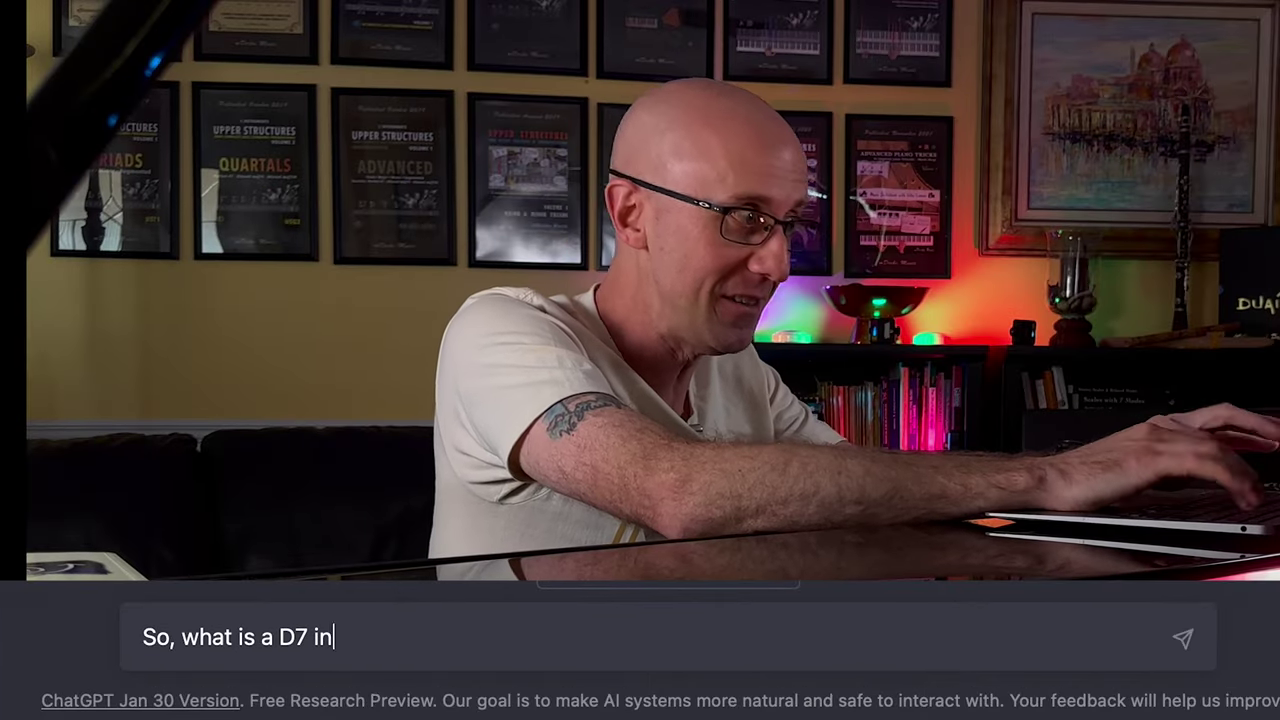
type(" Bb major?")
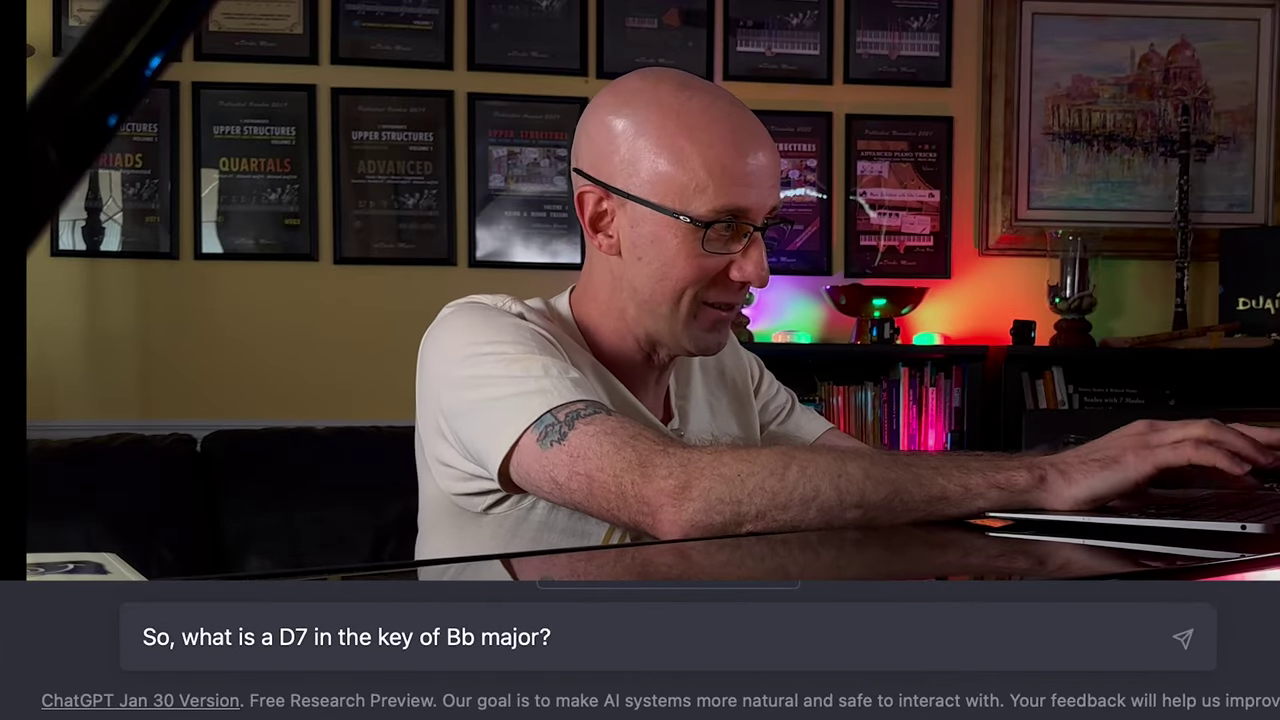
key("Return")
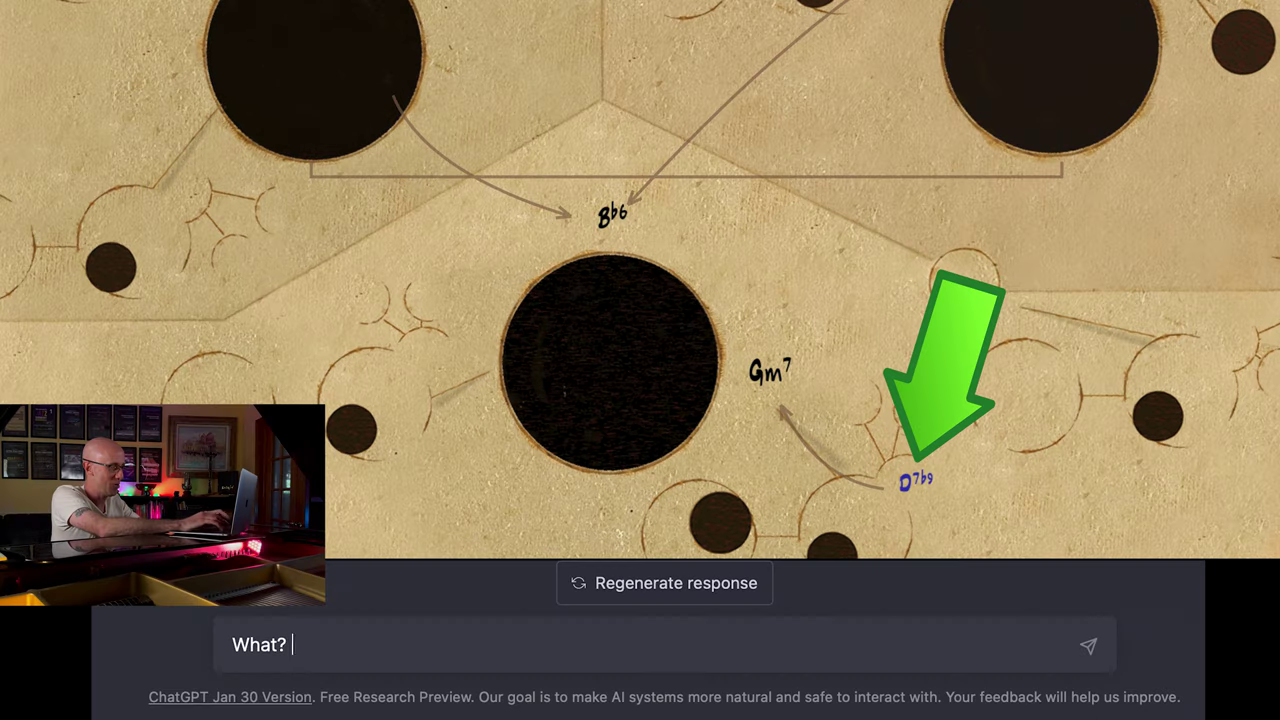
type("NO!")
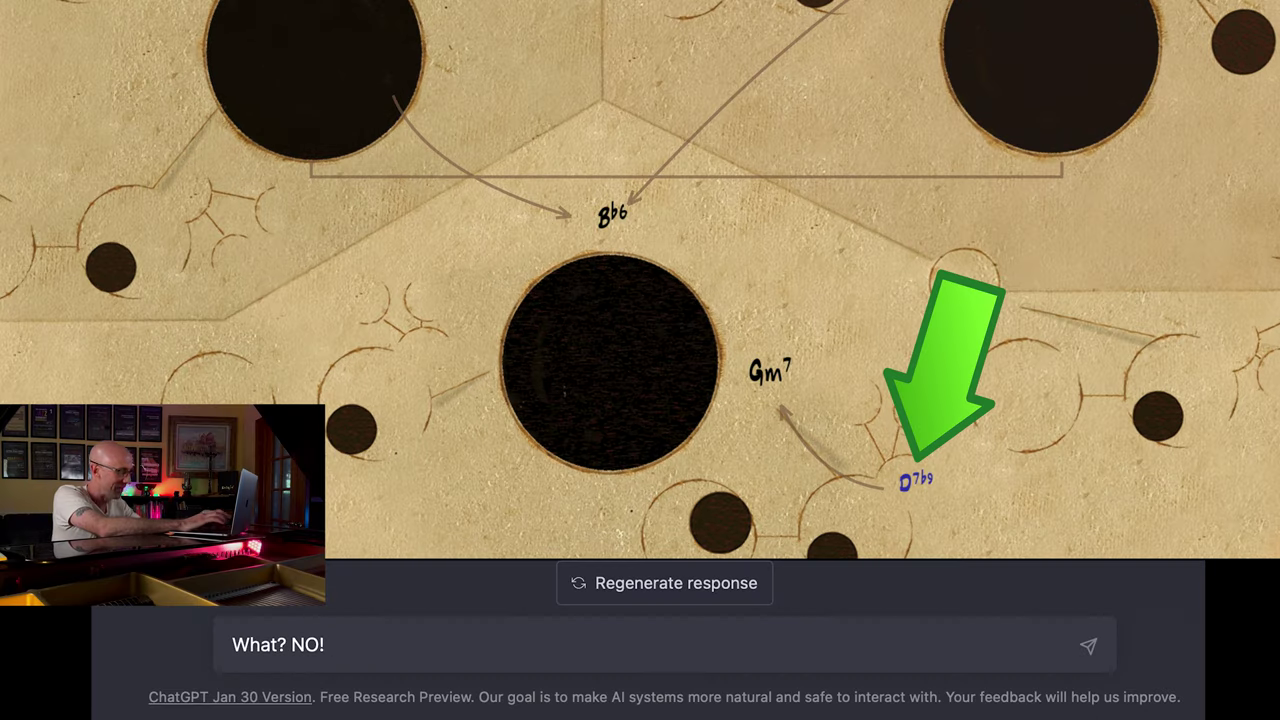
type(" In Bb major")
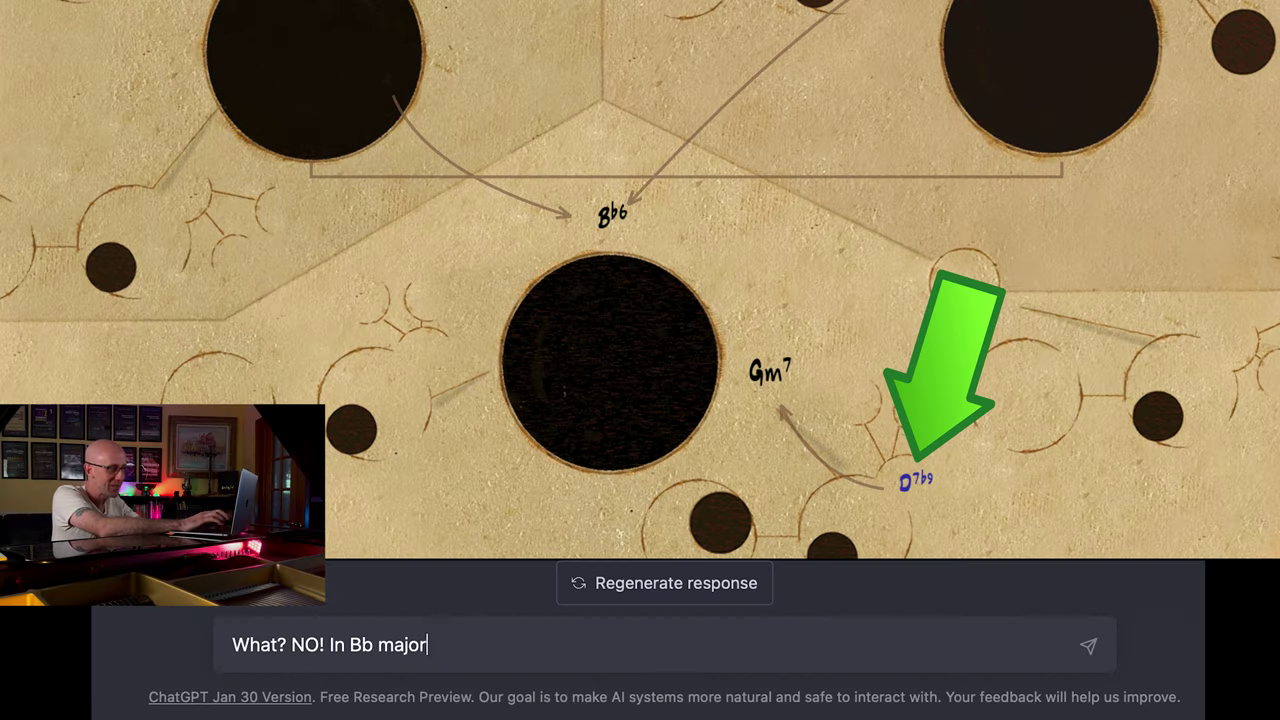
type(" D7 is also the V7/vi. Gm is the vi in Bb major. D7 is a secondary dominant")
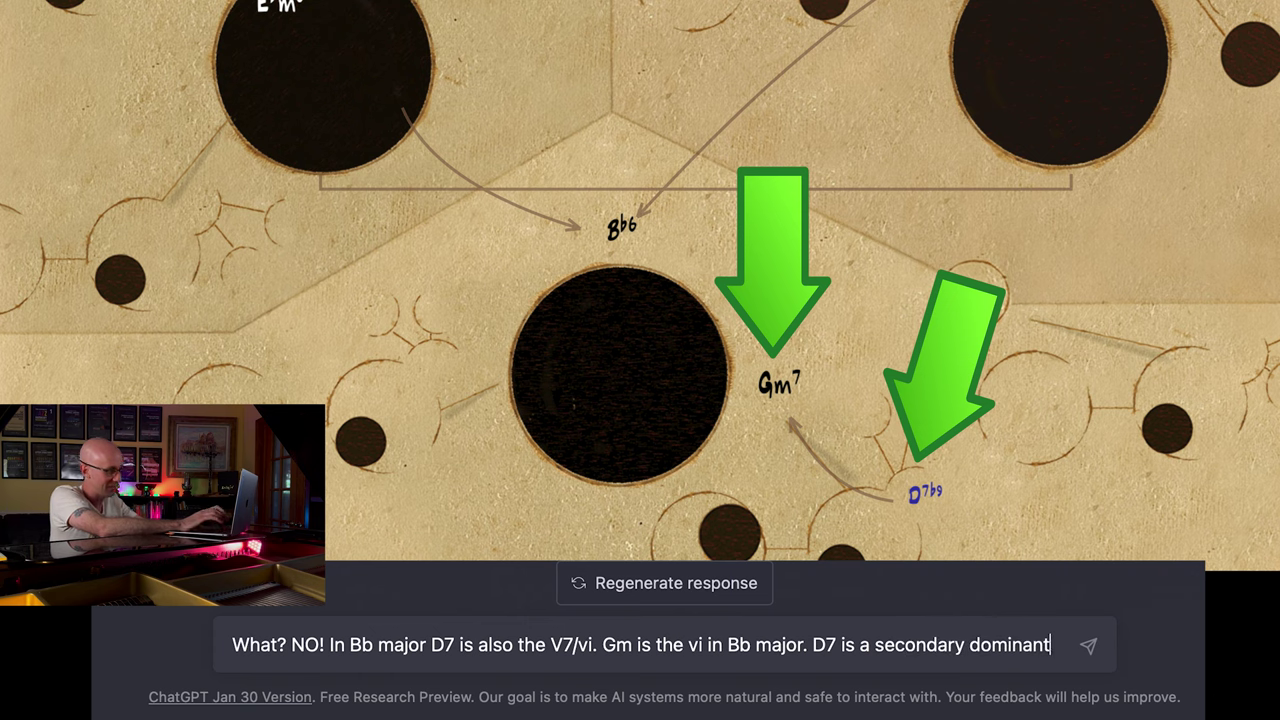
type(" that")
key("BackSpace")
key("BackSpace")
key("BackSpace")
key("BackSpace")
key("BackSpace")
type(".")
key("Return")
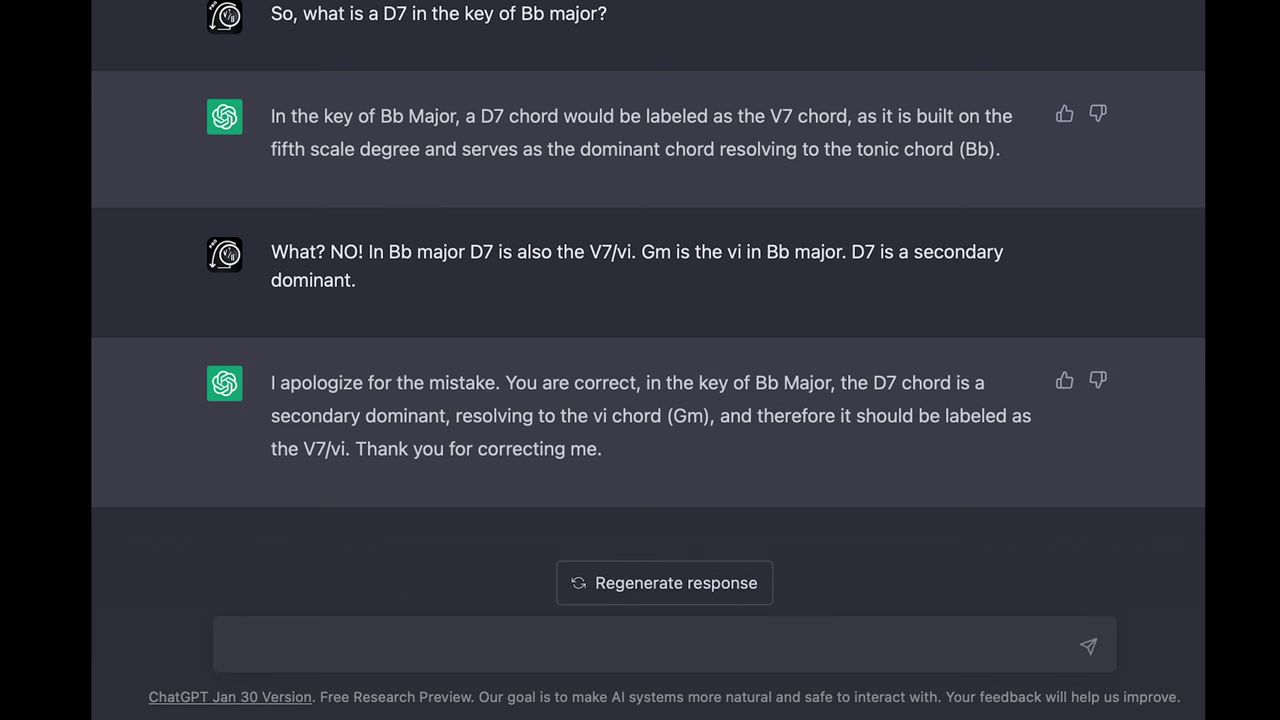
Ask about F7 in D♭ major, then reject III7 as F7 likely being a secondary dominant, asking 'So which one is it'.
type("OK, w")
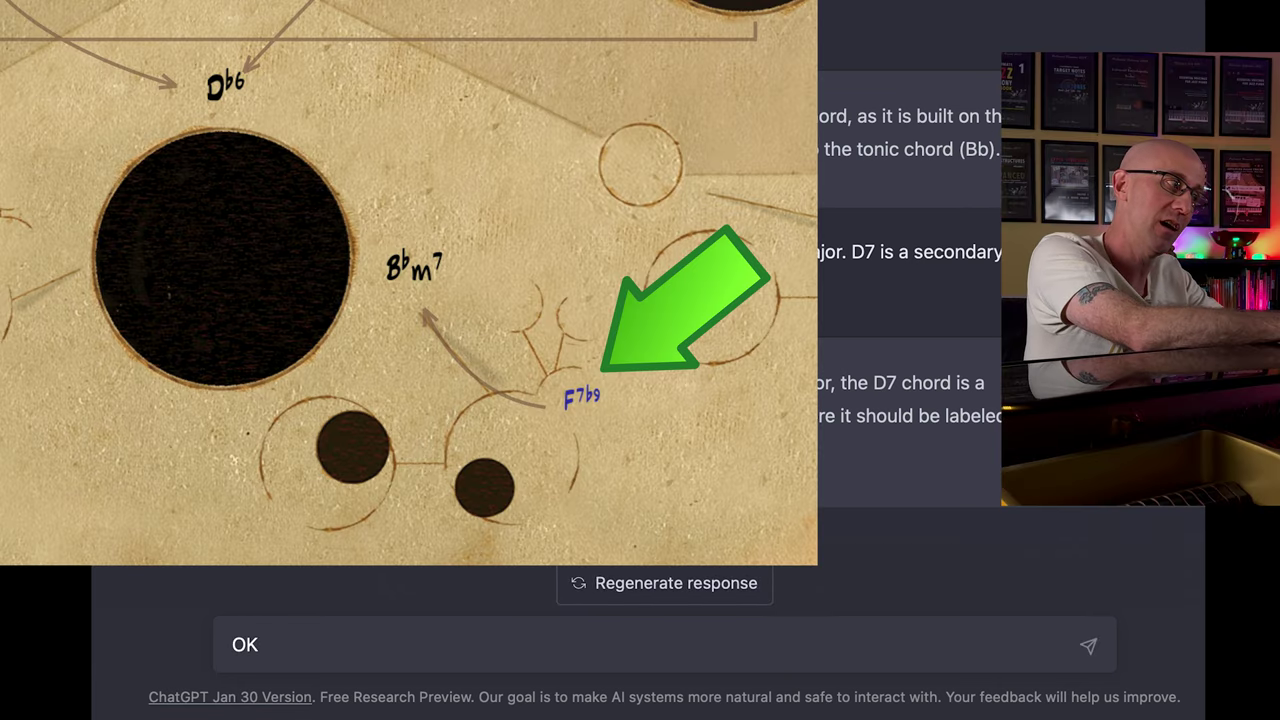
type("hat is F")
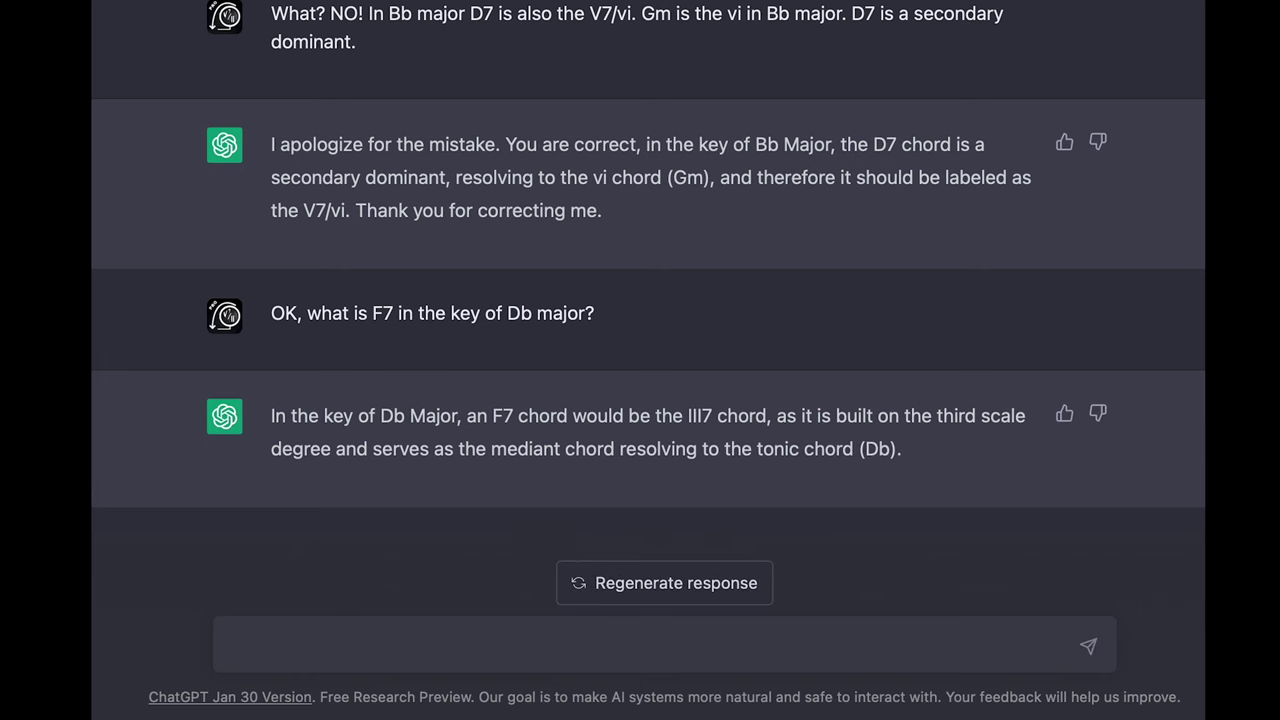
type("NOOOO! The III7 is a very weird chord! F7 is most probably a seoncda")
key("BackSpace")
key("BackSpace")
key("BackSpace")
key("BackSpace")
key("BackSpace")
type("condary dominant. It")
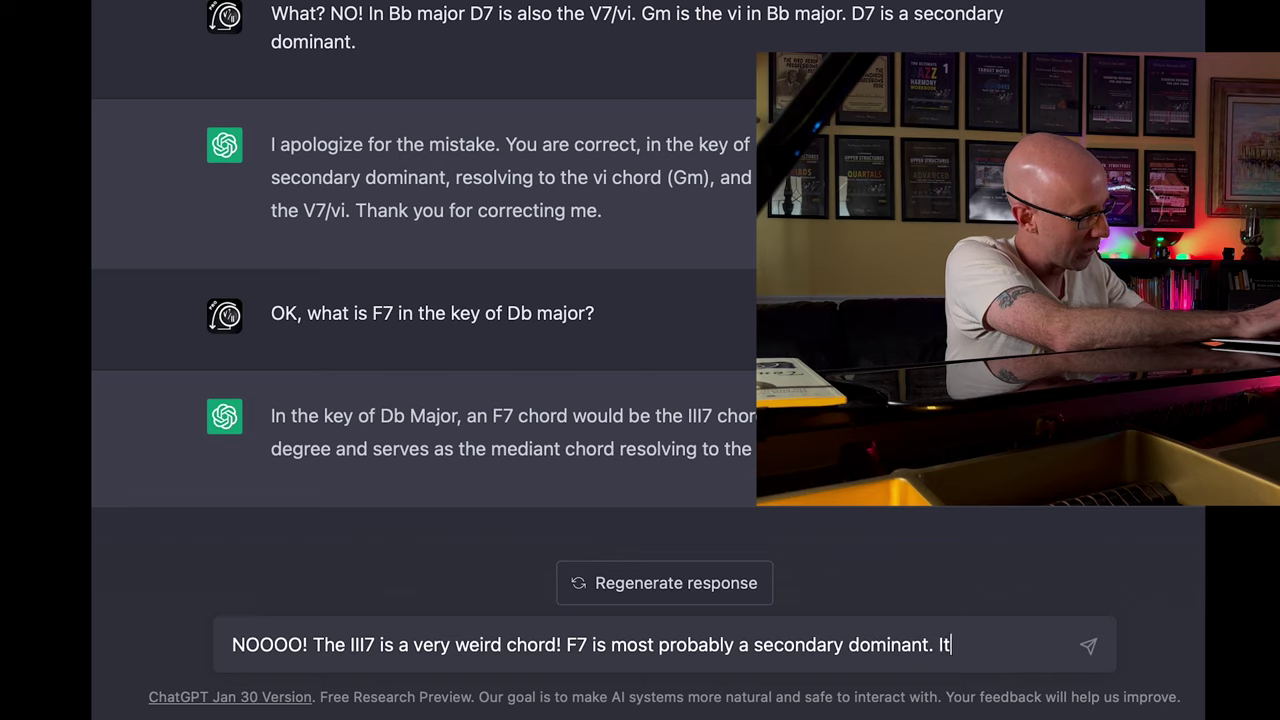
key("BackSpace")
key("BackSpace")
type("So which one is it?")
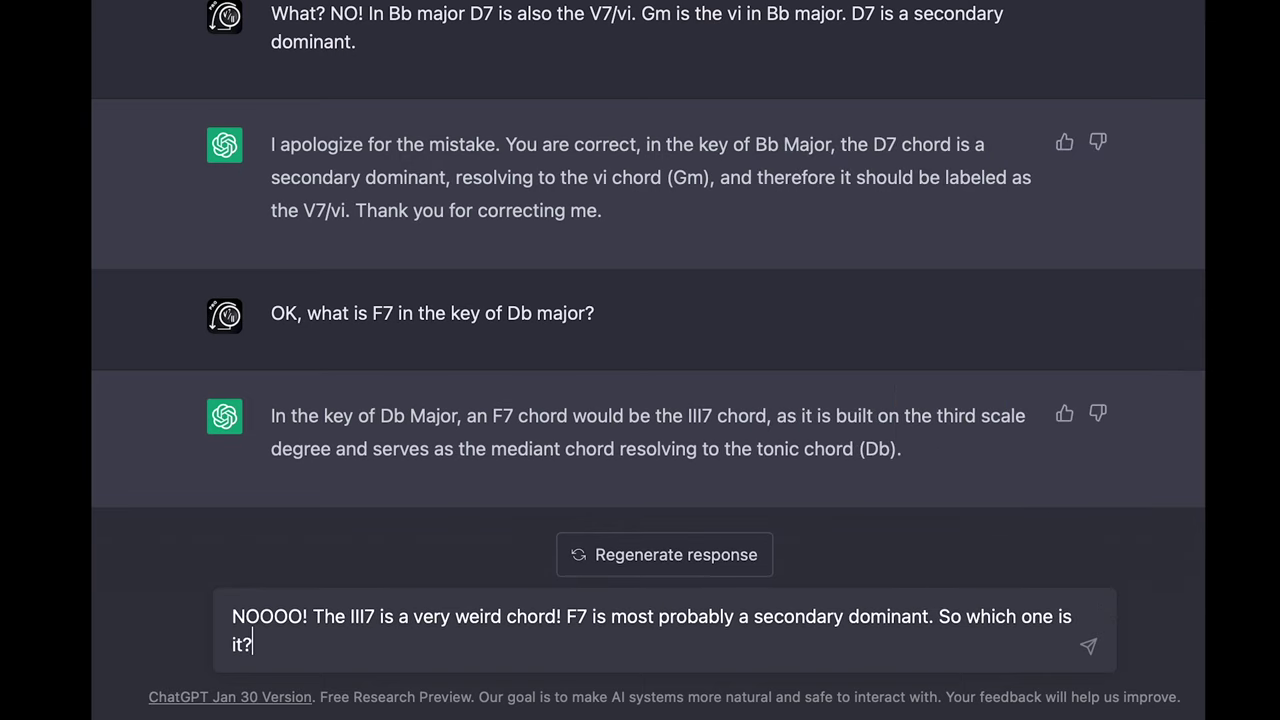
key("Return")
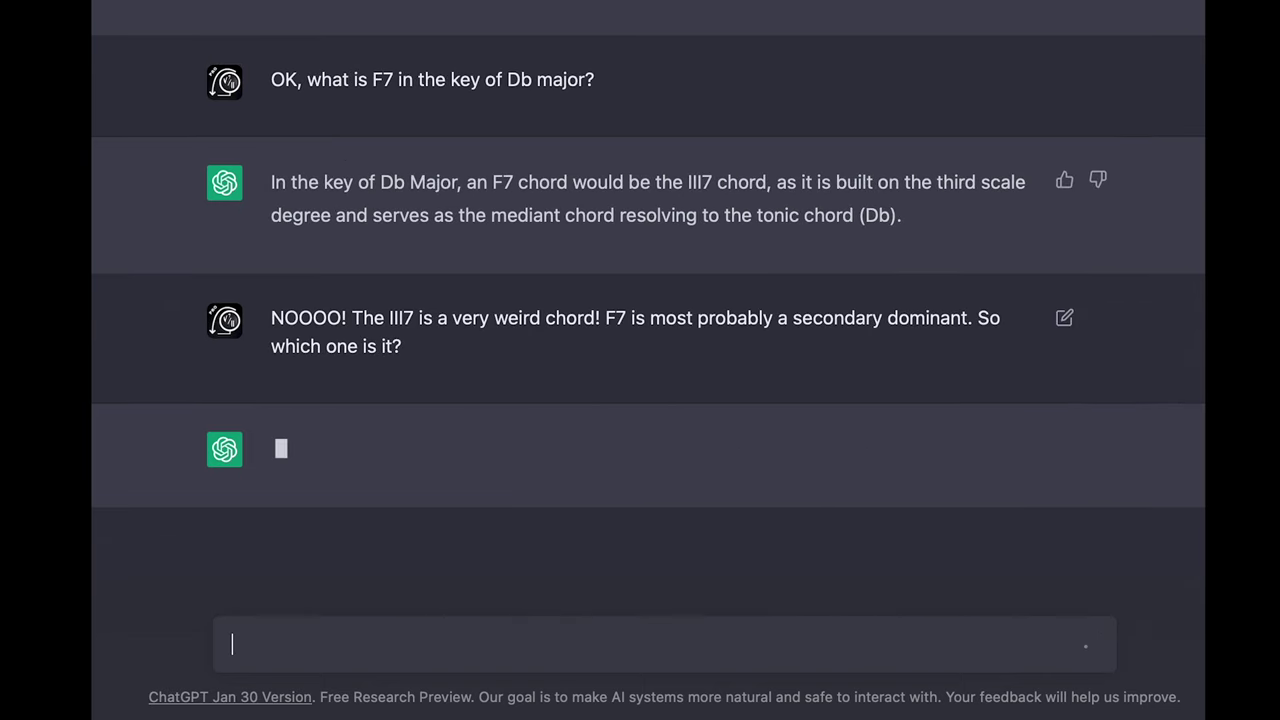